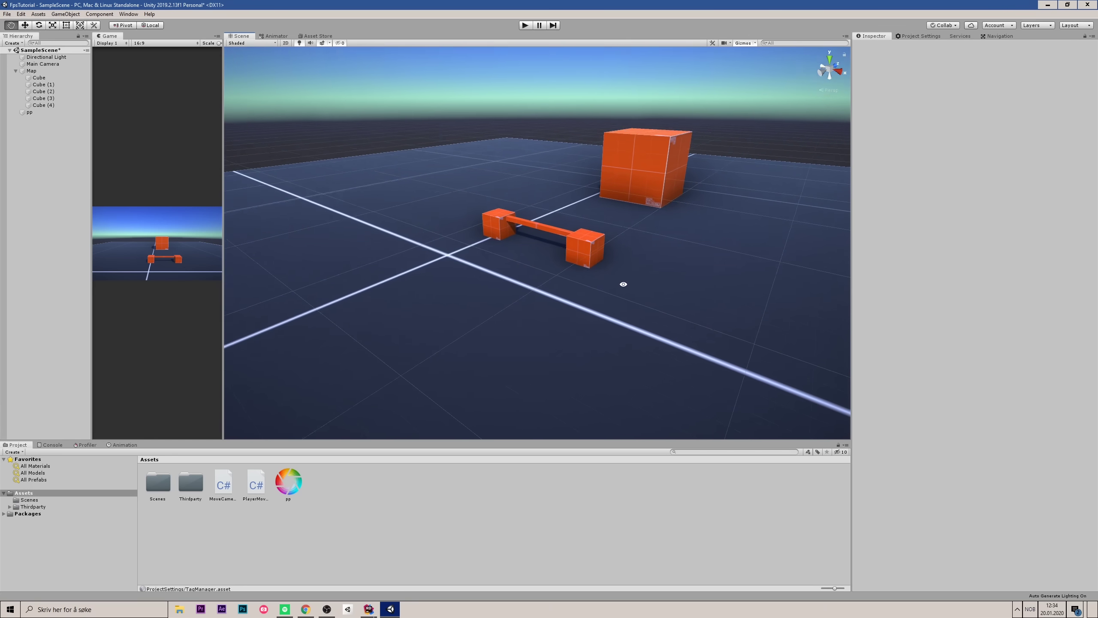
# Add a new user layer 8 named 'Ground' from a map cube's Layer menu
pyautogui.moveTo(623, 284); pyautogui.dragTo(871, 175, button='right')
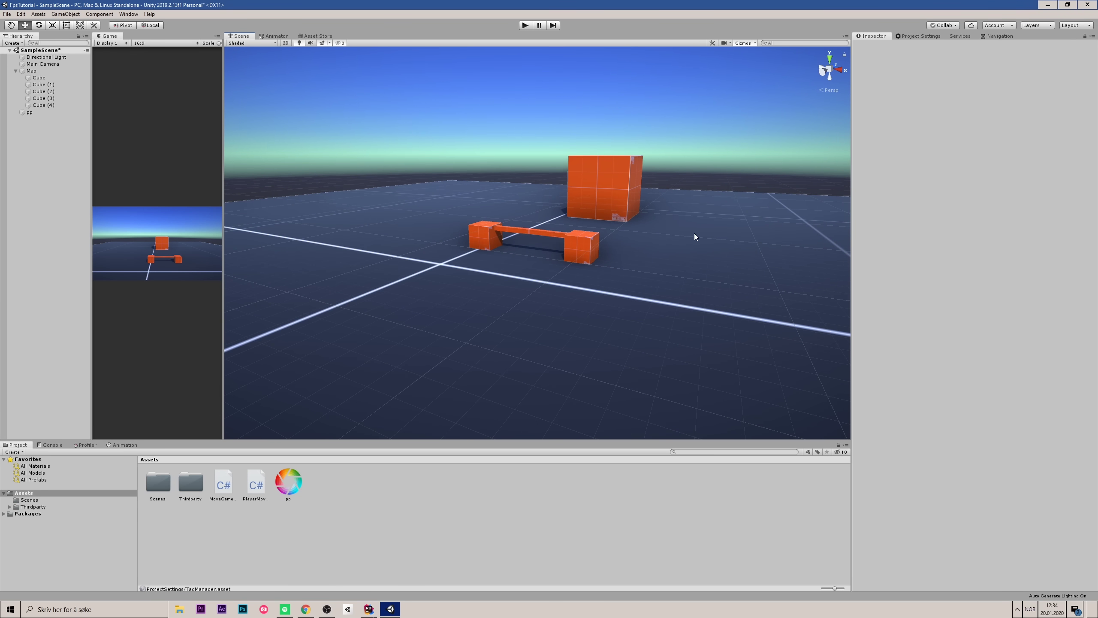
pyautogui.click(484, 236)
pyautogui.click(981, 79)
pyautogui.click(981, 175)
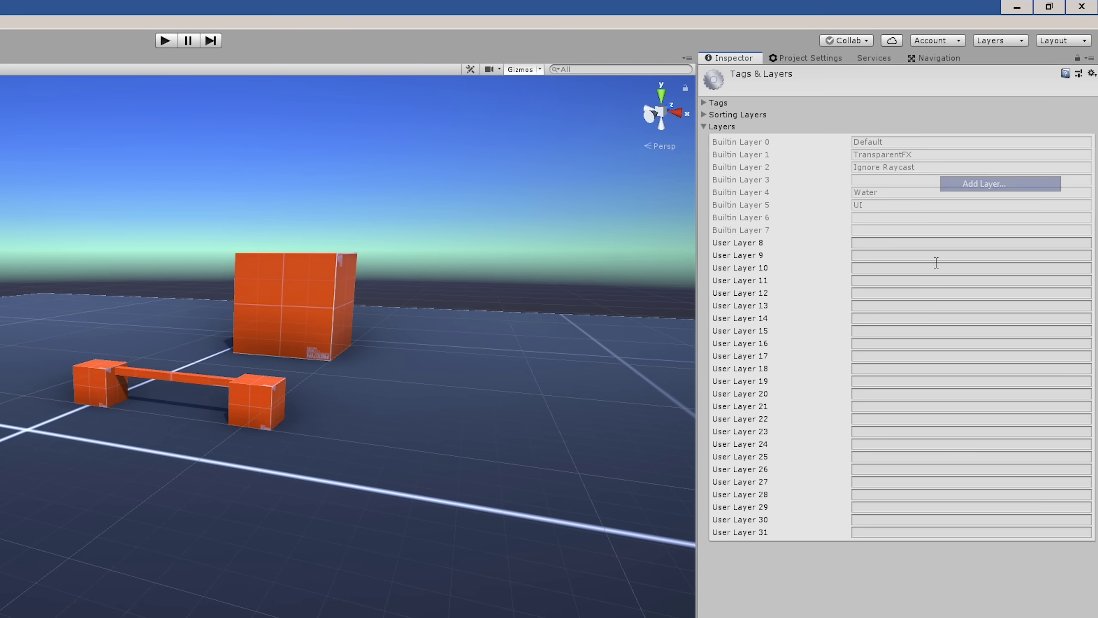
pyautogui.click(910, 243)
pyautogui.write('und')
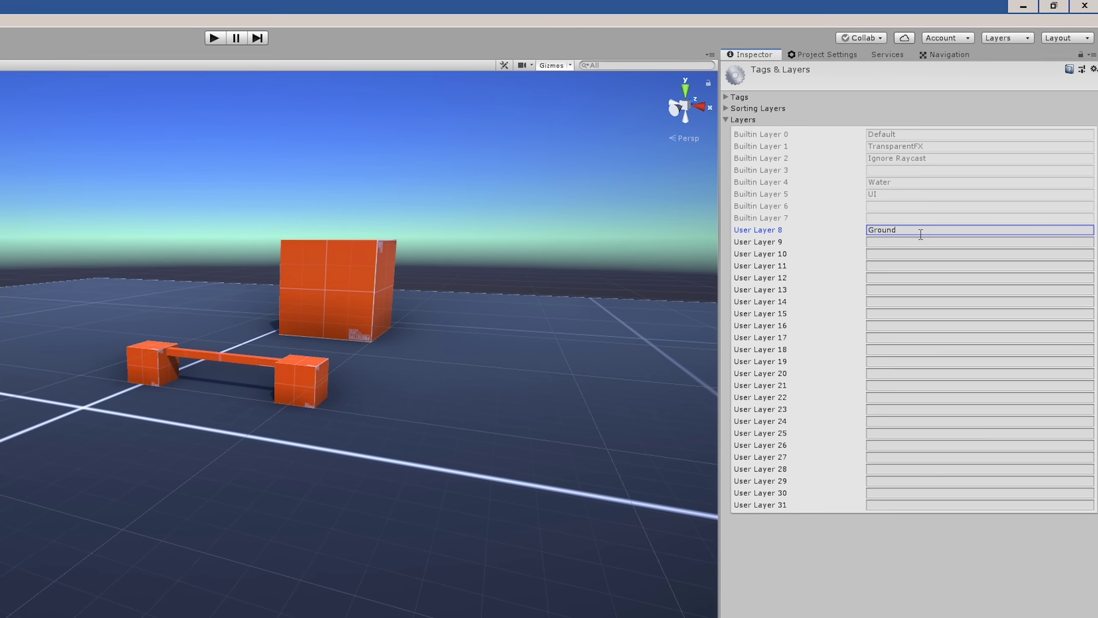
# Assign the big cube, bench and floor to the Ground layer
pyautogui.moveTo(626, 140); pyautogui.dragTo(386, 324)
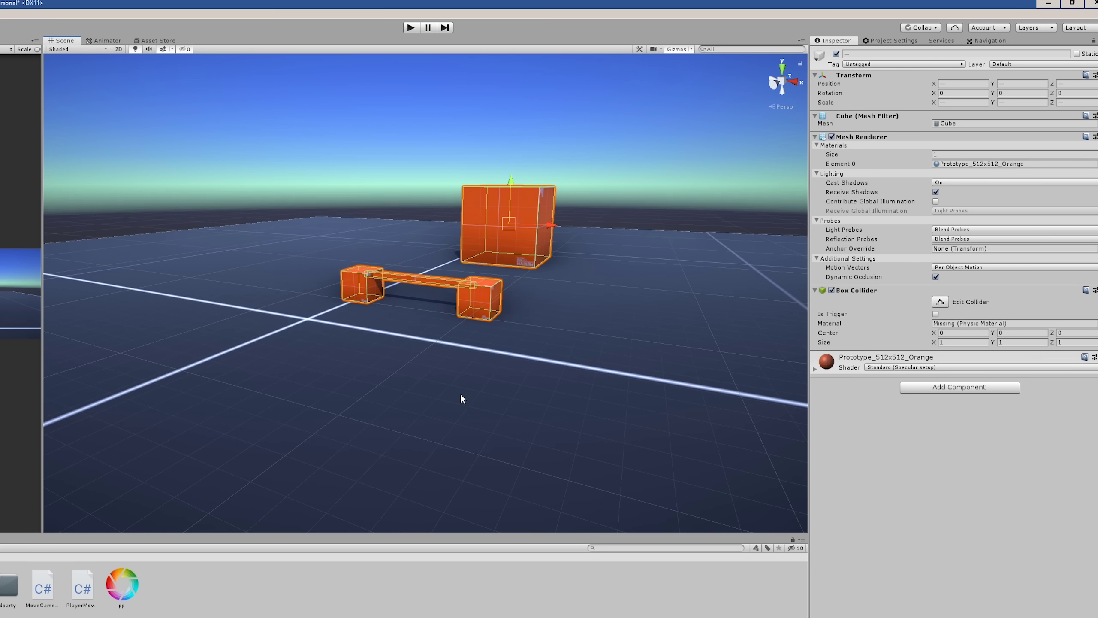
pyautogui.keyDown('shift'); pyautogui.click(460, 398); pyautogui.keyUp('shift')
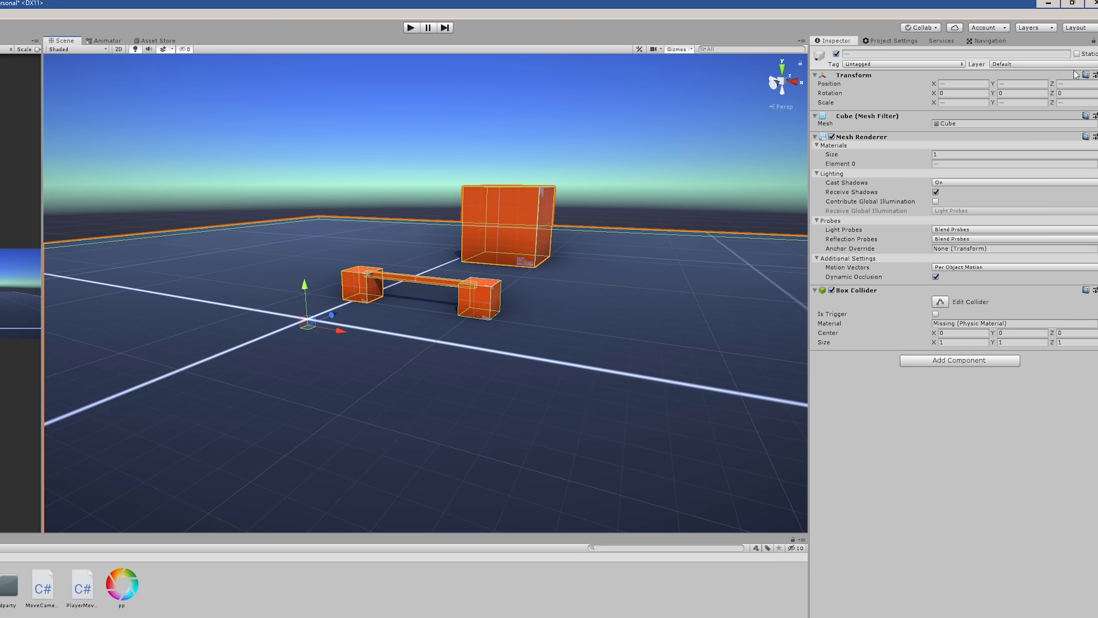
pyautogui.click(1055, 65)
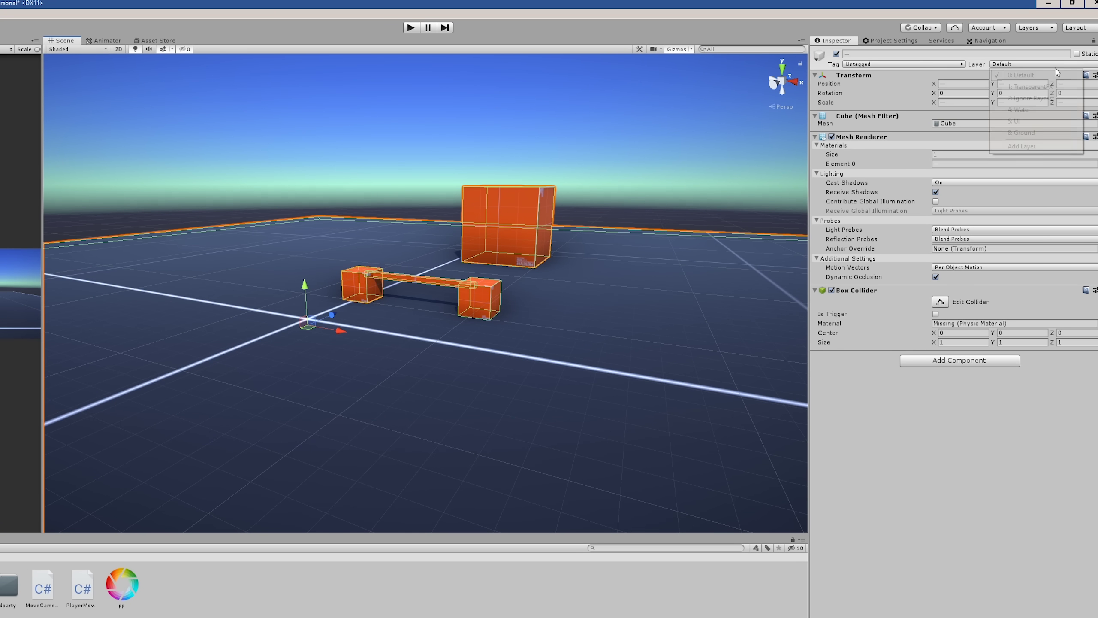
pyautogui.click(1023, 133)
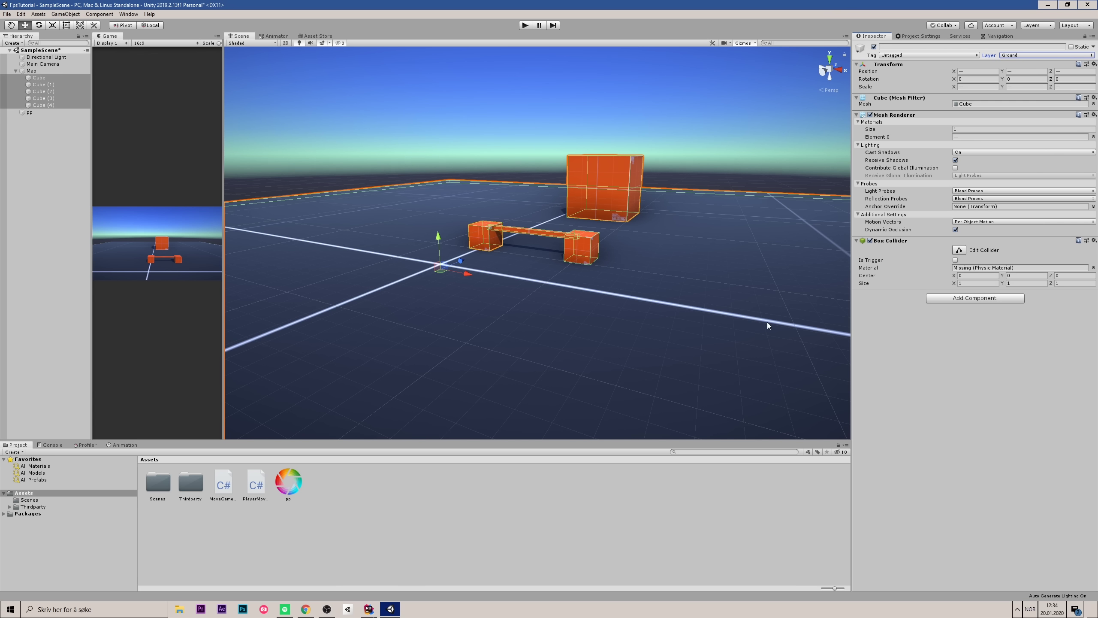
# Add a capsule with Y scale 1.5 and move it forward off the bench
pyautogui.click(768, 324)
pyautogui.rightClick(33, 141)
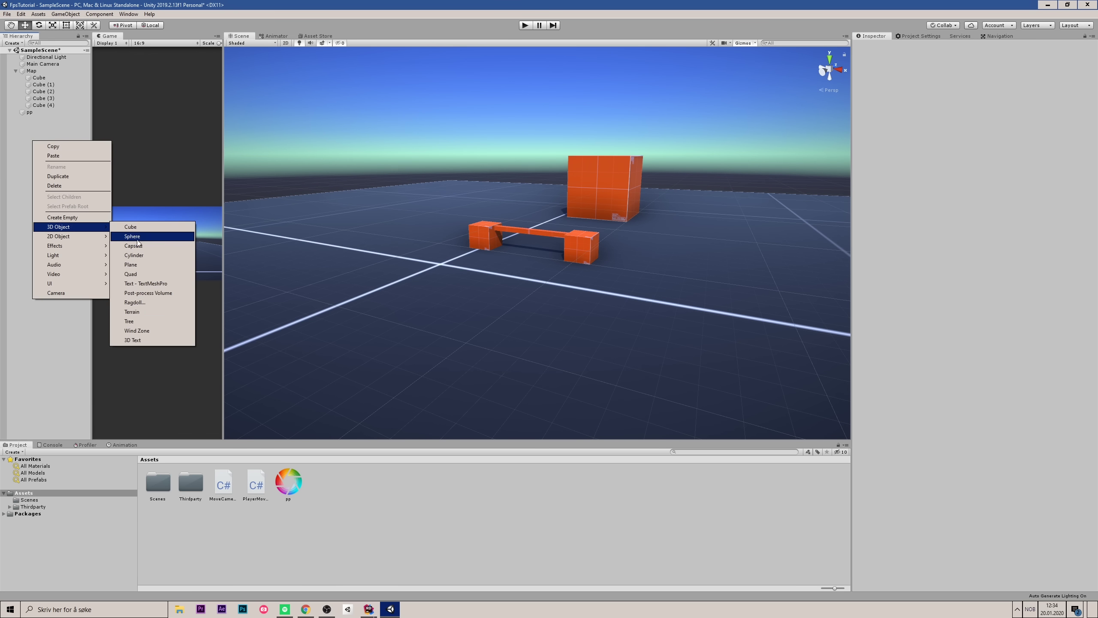
pyautogui.click(134, 246)
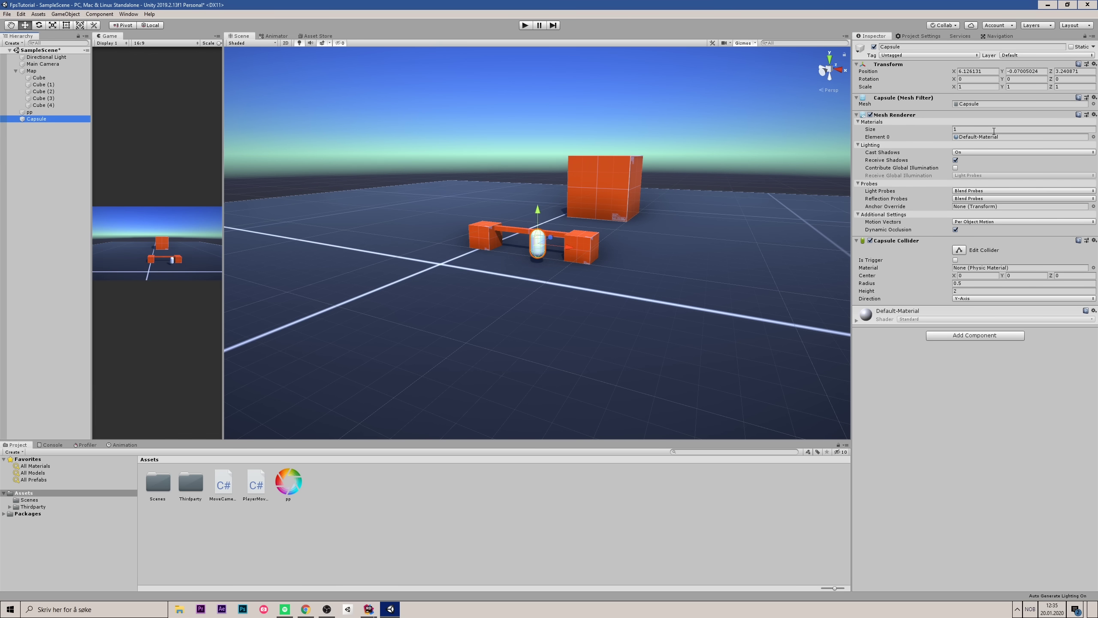
pyautogui.click(1024, 87)
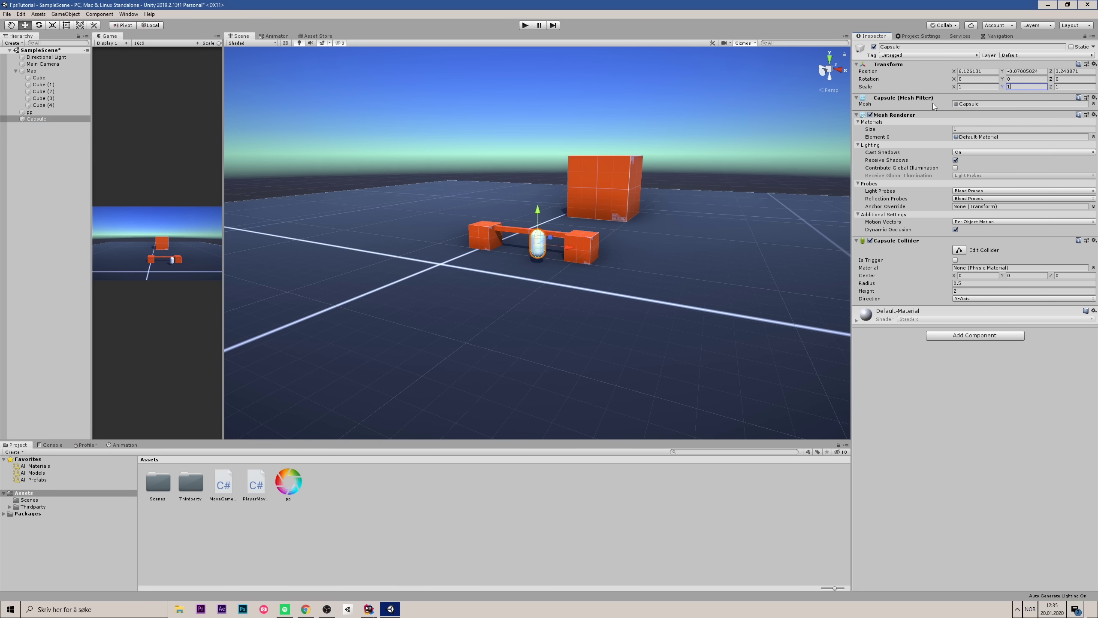
pyautogui.write('1.5')
pyautogui.moveTo(537, 241)
pyautogui.mouseDown()
pyautogui.moveTo(537, 280)
pyautogui.moveTo(446, 258)
pyautogui.mouseUp()
pyautogui.press('f')
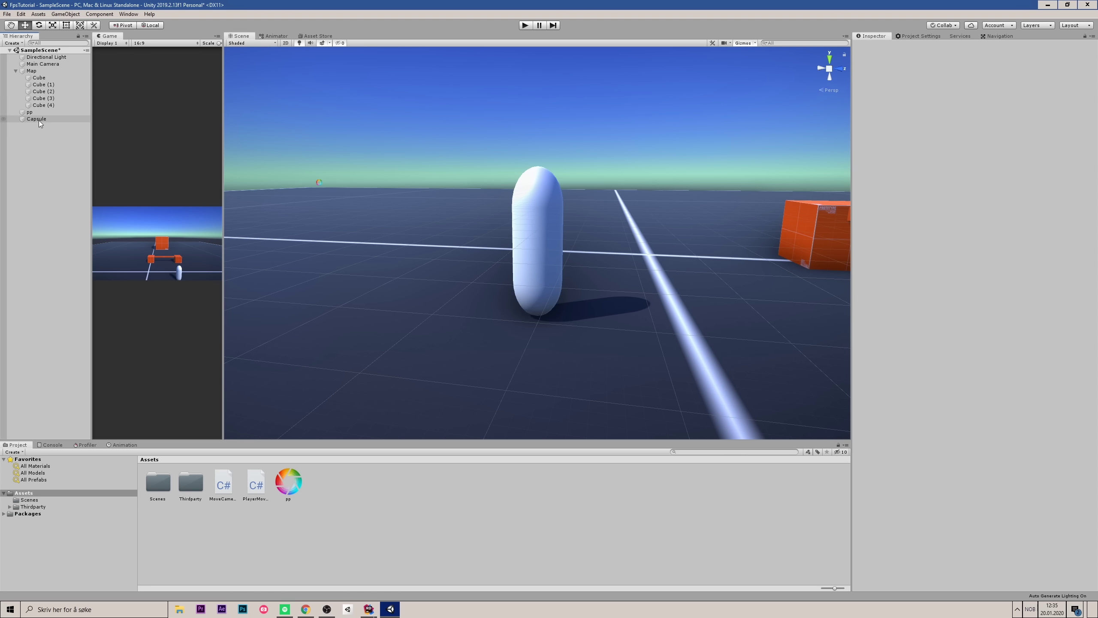
# Add a cube as the capsule's child and scale it flat
pyautogui.rightClick(39, 120)
pyautogui.click(139, 210)
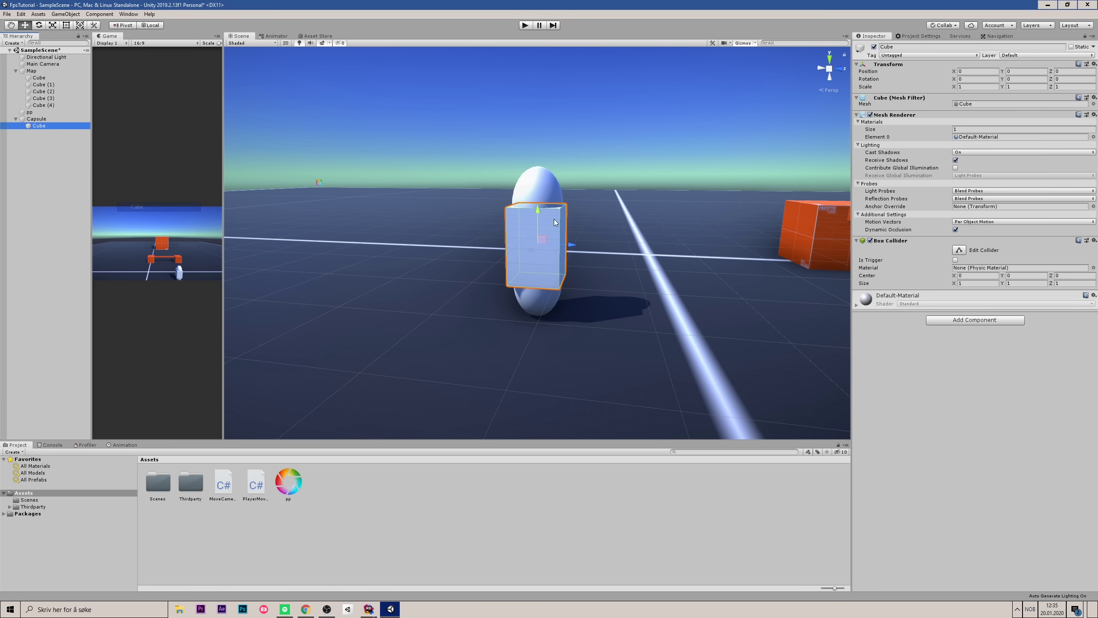
pyautogui.moveTo(386, 257)
pyautogui.keyDown('alt'); pyautogui.mouseDown()
pyautogui.moveTo(545, 217)
pyautogui.moveTo(538, 247)
pyautogui.moveTo(455, 252)
pyautogui.moveTo(550, 249)
pyautogui.mouseUp(); pyautogui.keyUp('alt')
pyautogui.press('r')
pyautogui.press('w')
pyautogui.scroll(-3, 455, 252)
# Rename the capsule to 'Player' and add a Rigidbody component
pyautogui.click(536, 244)
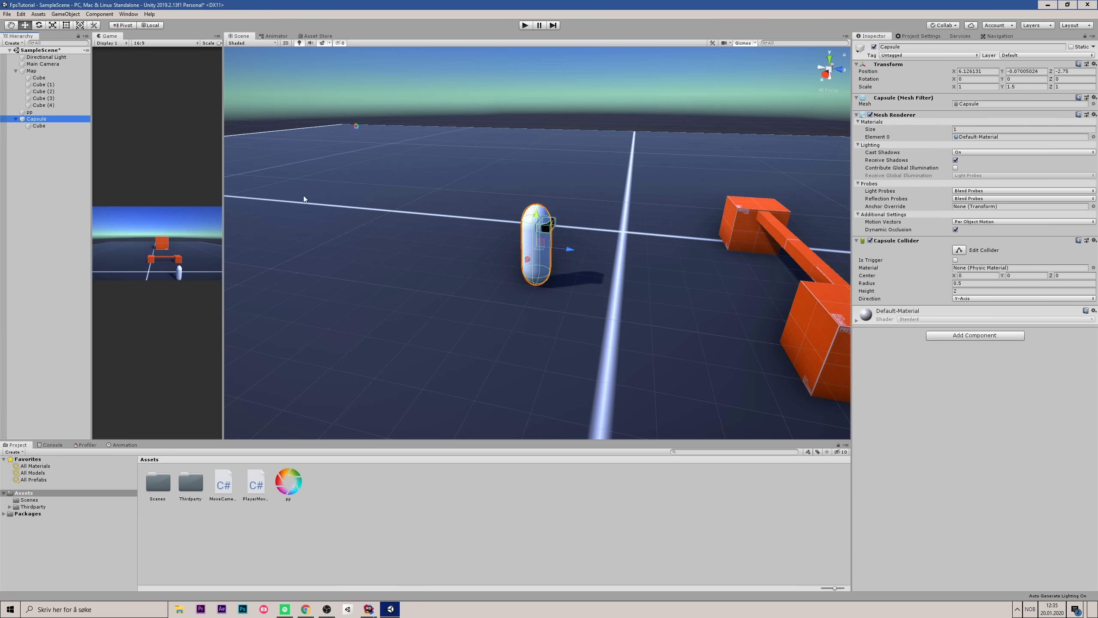
pyautogui.click(35, 121)
pyautogui.write('Pl')
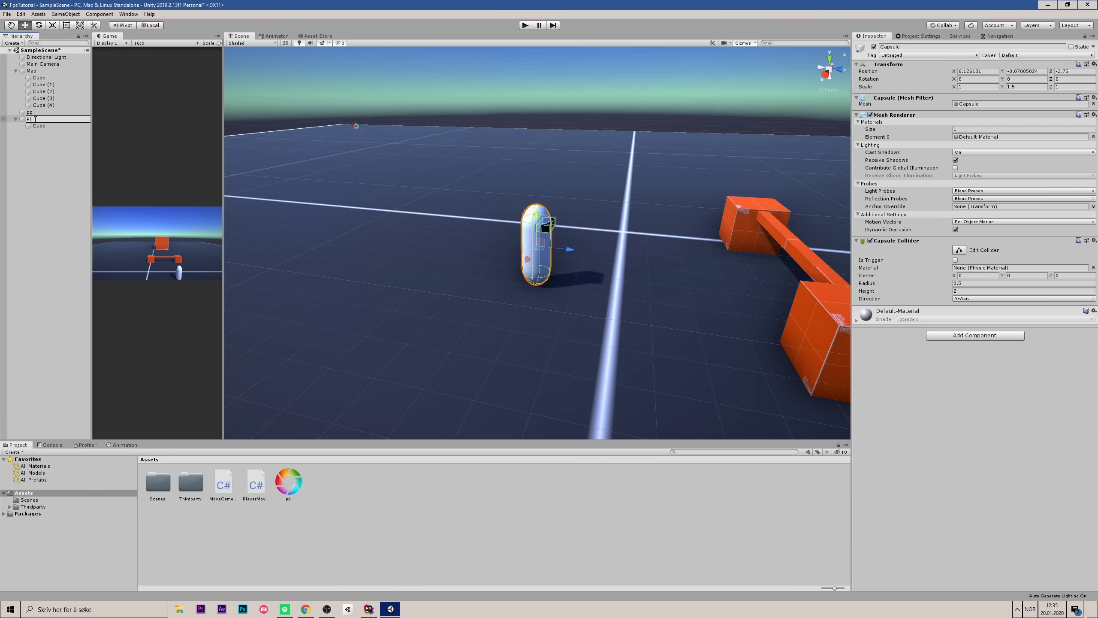
pyautogui.press('Return')
pyautogui.click(974, 335)
pyautogui.write('rigi')
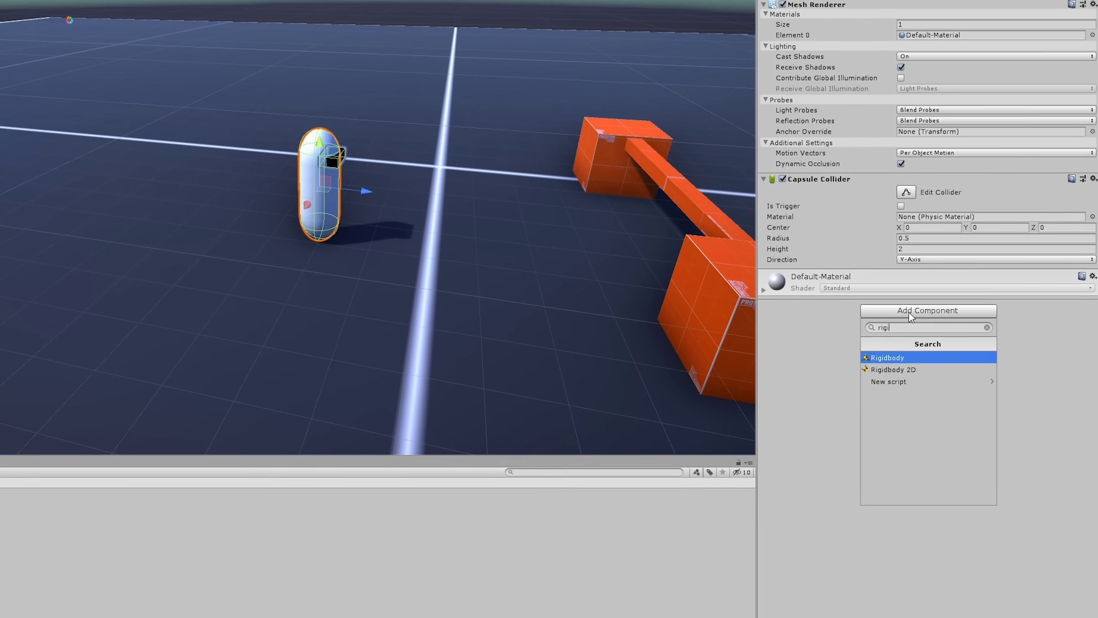
pyautogui.press('Return')
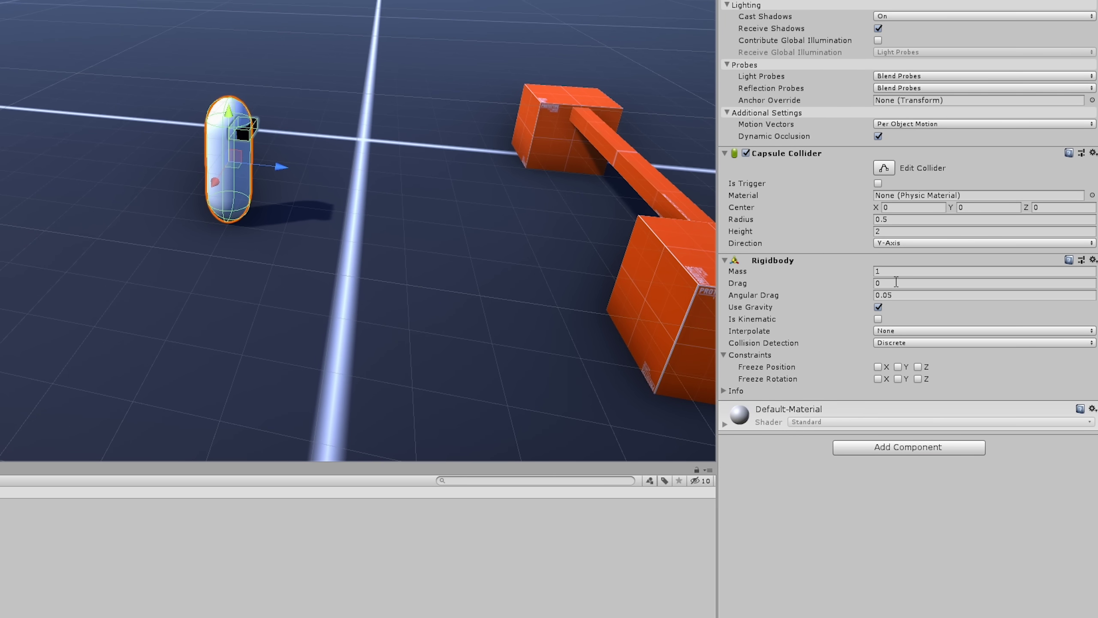
pyautogui.write('1.5')
# Set the Rigidbody mass to 1.5 and Interpolate to Interpolate
pyautogui.click(878, 272)
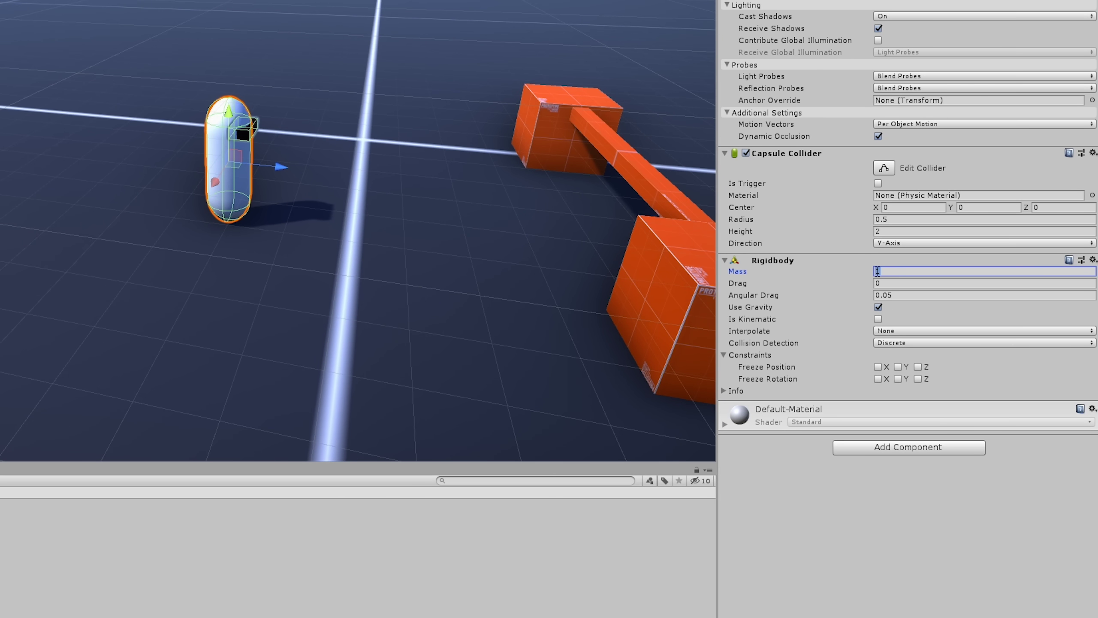
pyautogui.click(911, 335)
pyautogui.click(915, 357)
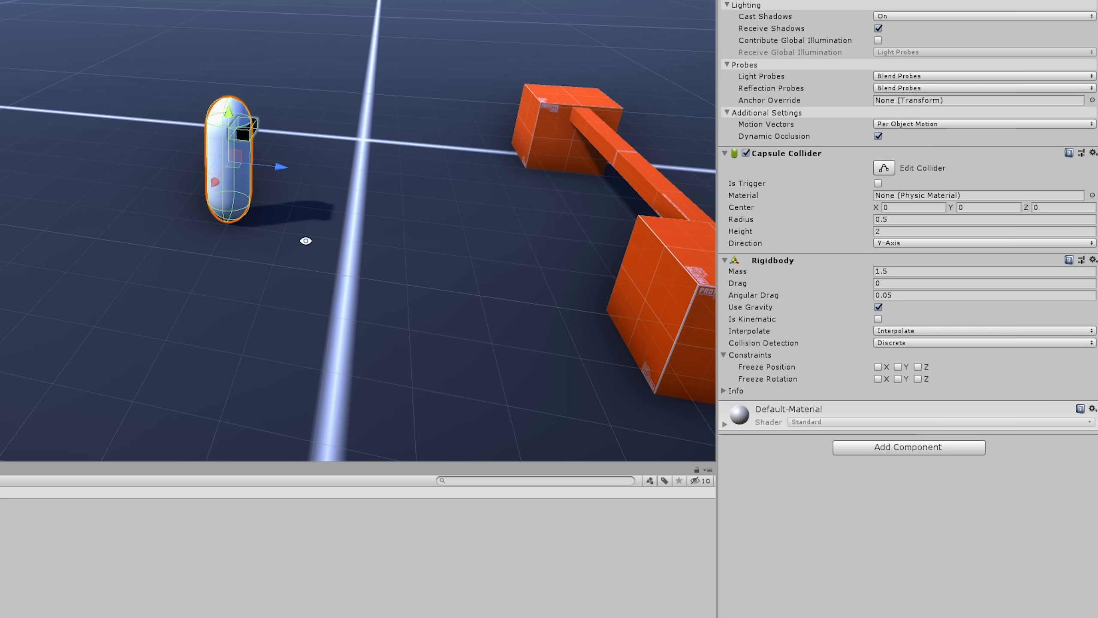
pyautogui.click(356, 18)
pyautogui.keyDown('alt'); pyautogui.moveTo(355, 18); pyautogui.dragTo(303, 152); pyautogui.keyUp('alt')
# Create an empty object named 'Camera' and parent Main Camera under it
pyautogui.rightClick(66, 209)
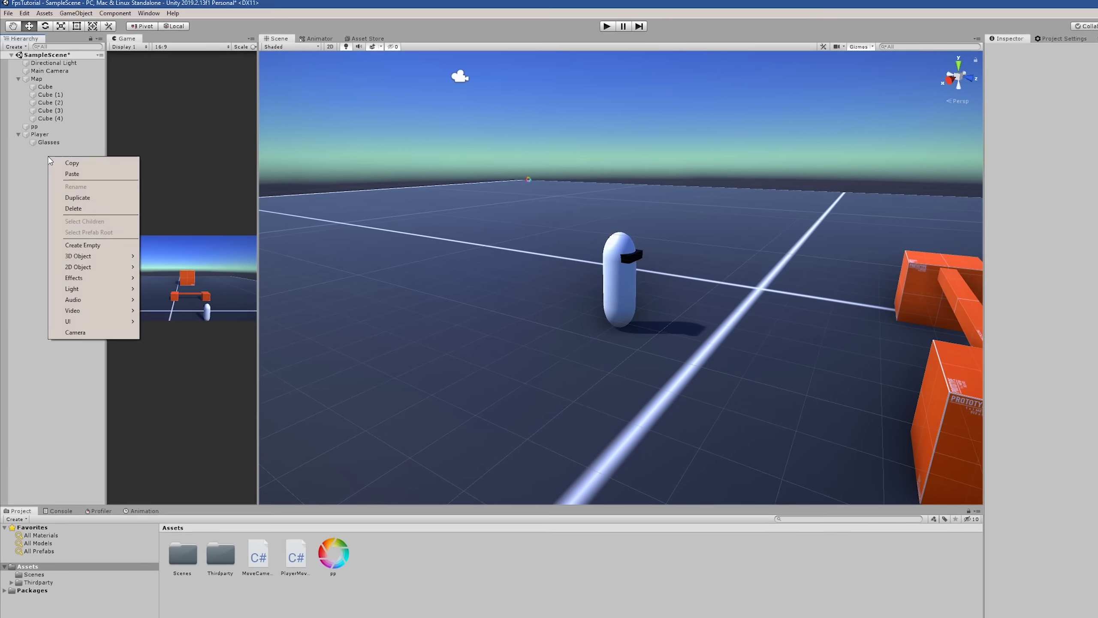
pyautogui.click(122, 333)
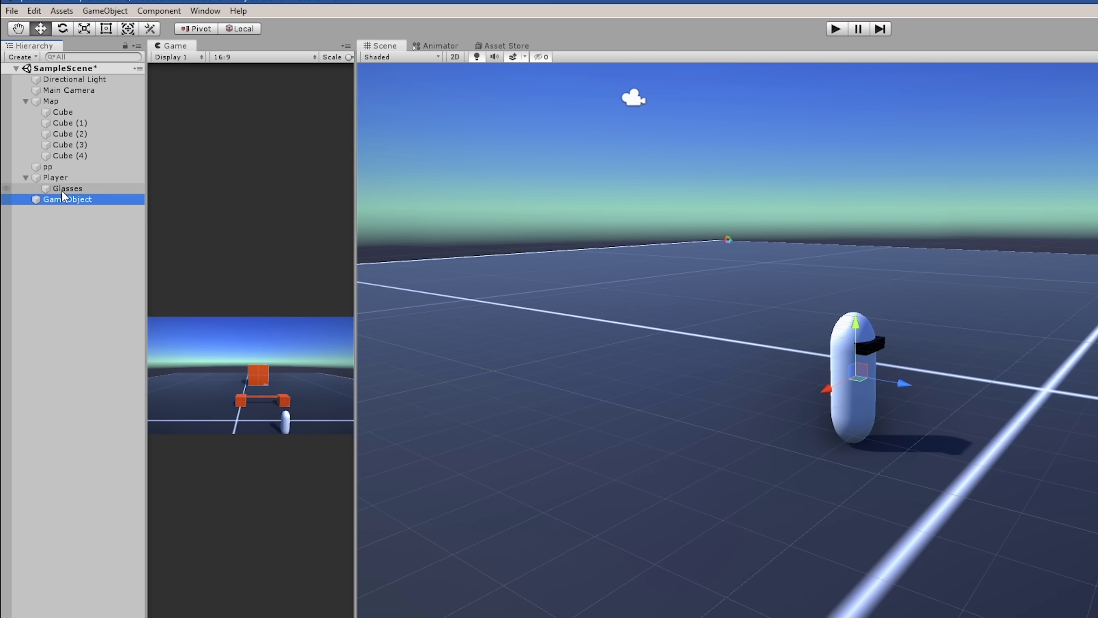
pyautogui.click(63, 199)
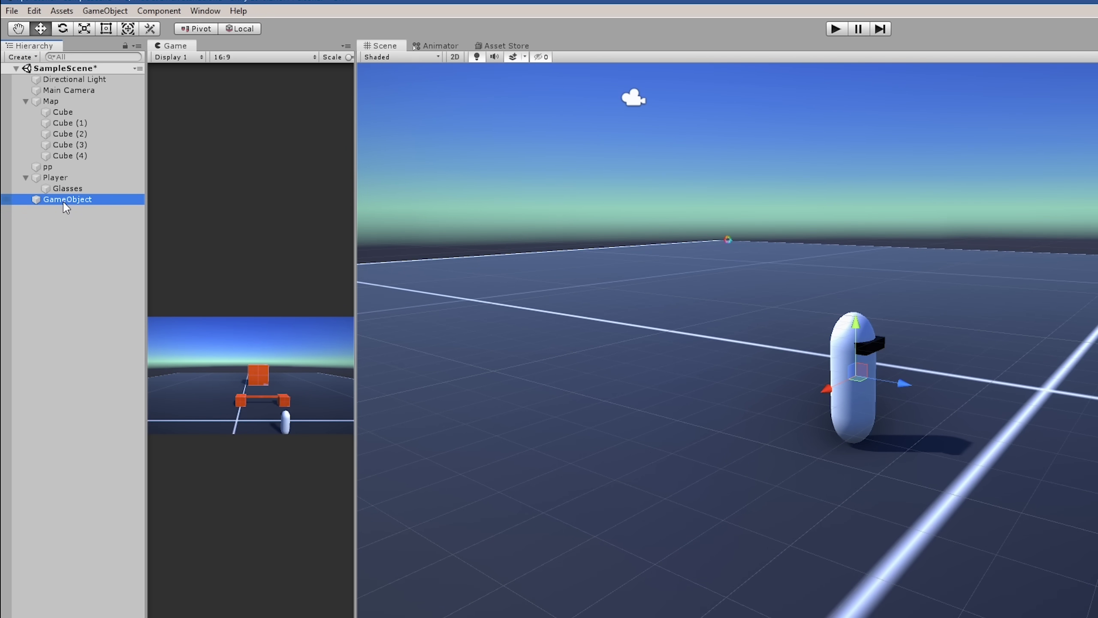
pyautogui.write('Camera')
pyautogui.press('Return')
pyautogui.moveTo(68, 91); pyautogui.dragTo(70, 204)
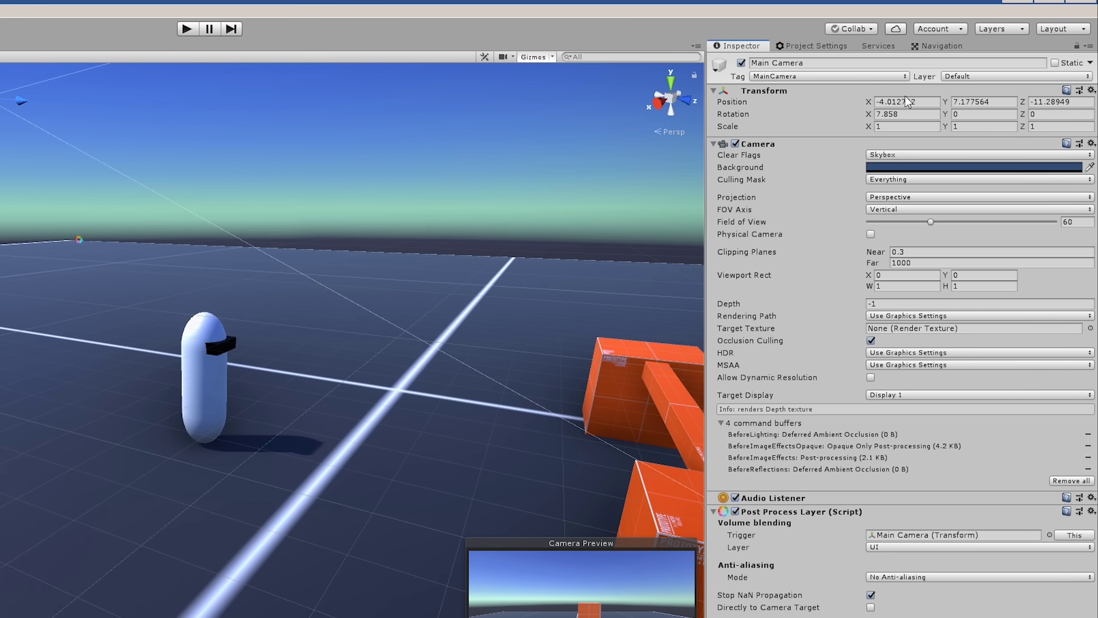
# Reset Main Camera's position to 0, 0, 0
pyautogui.click(905, 100)
pyautogui.write('0')
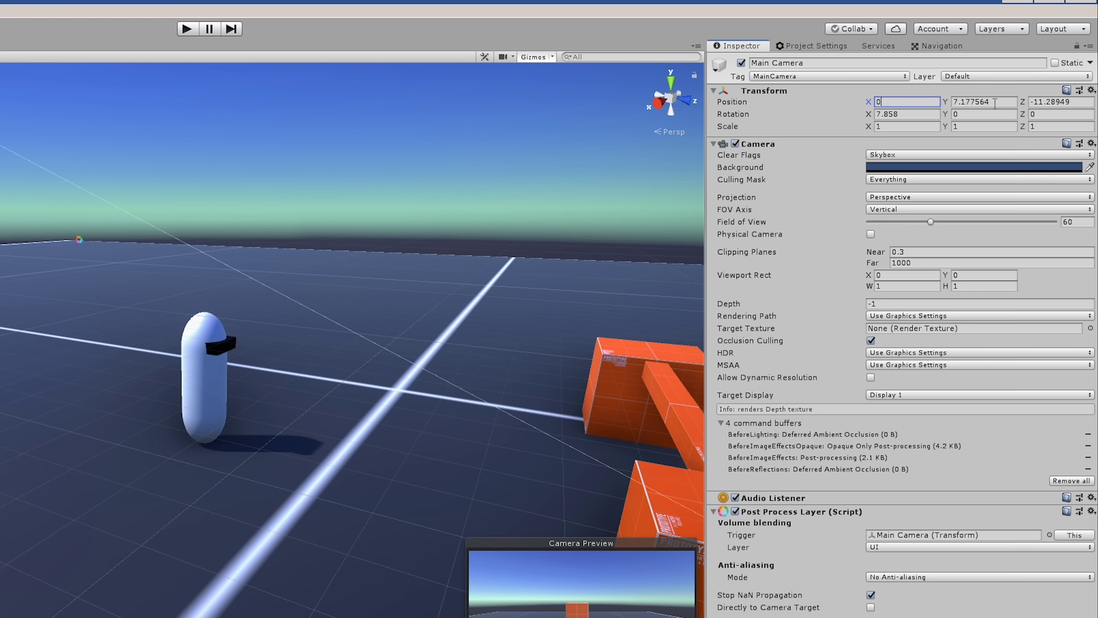
pyautogui.press('Tab')
pyautogui.write('0')
pyautogui.press('Tab')
pyautogui.write('0')
pyautogui.click(56, 168)
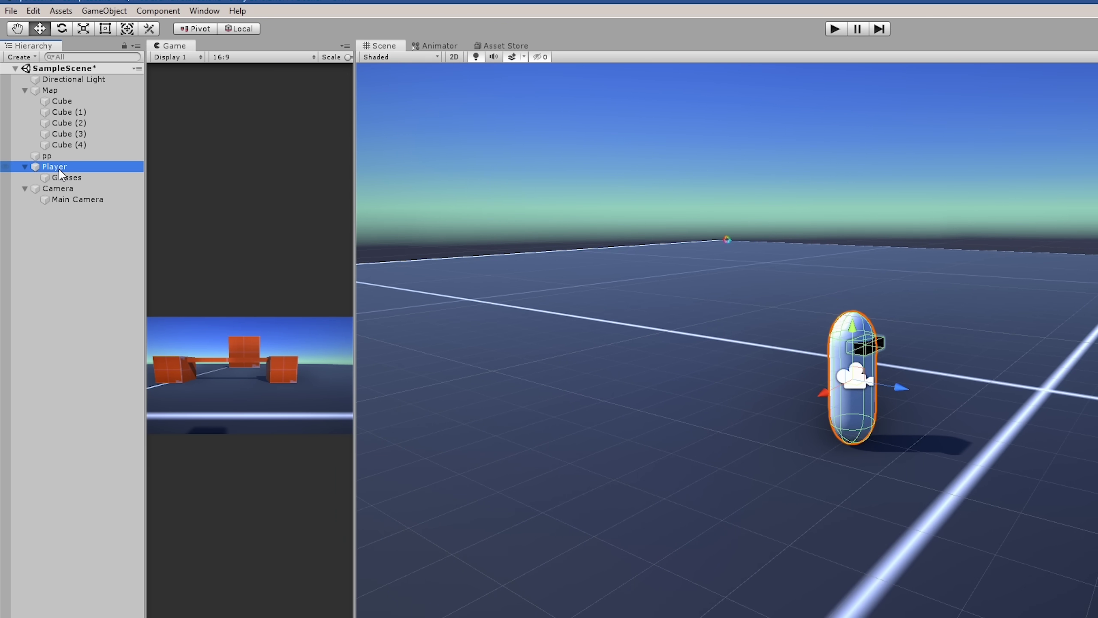
# Add two empty child objects under Player
pyautogui.rightClick(59, 171)
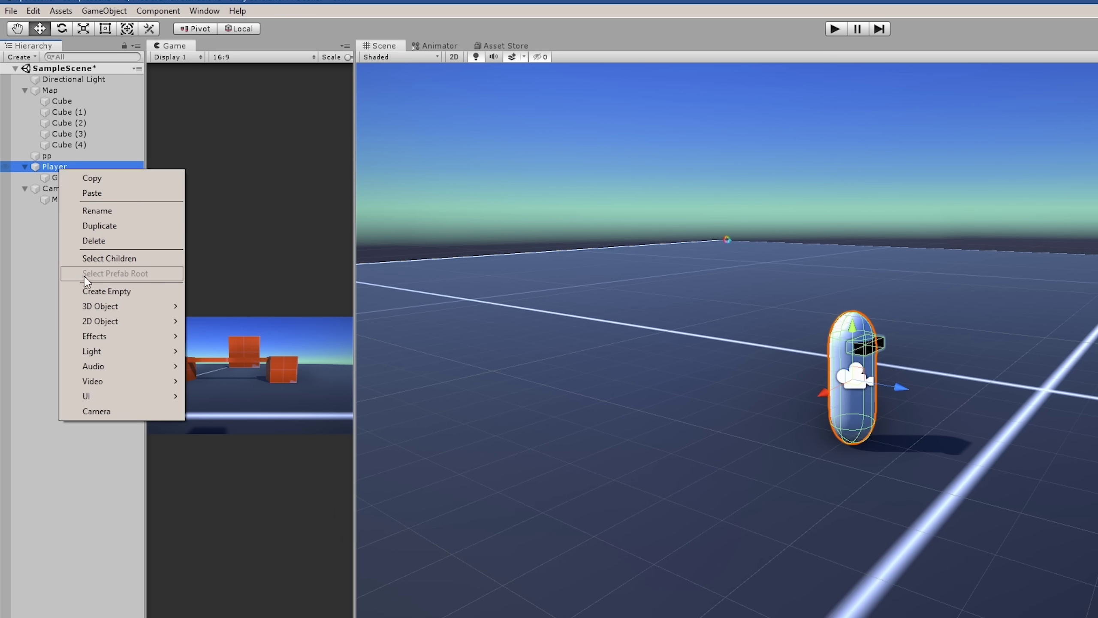
pyautogui.click(95, 289)
pyautogui.rightClick(61, 168)
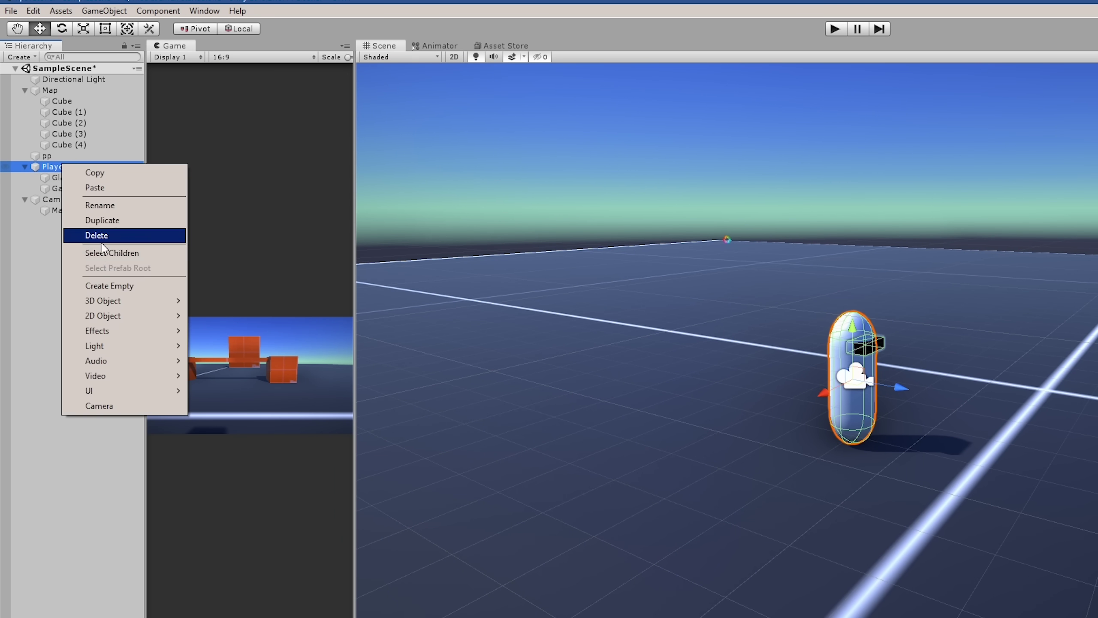
pyautogui.click(99, 286)
# Name the children 'Orientation' and 'Head', and raise Head to the capsule's top
pyautogui.click(70, 178)
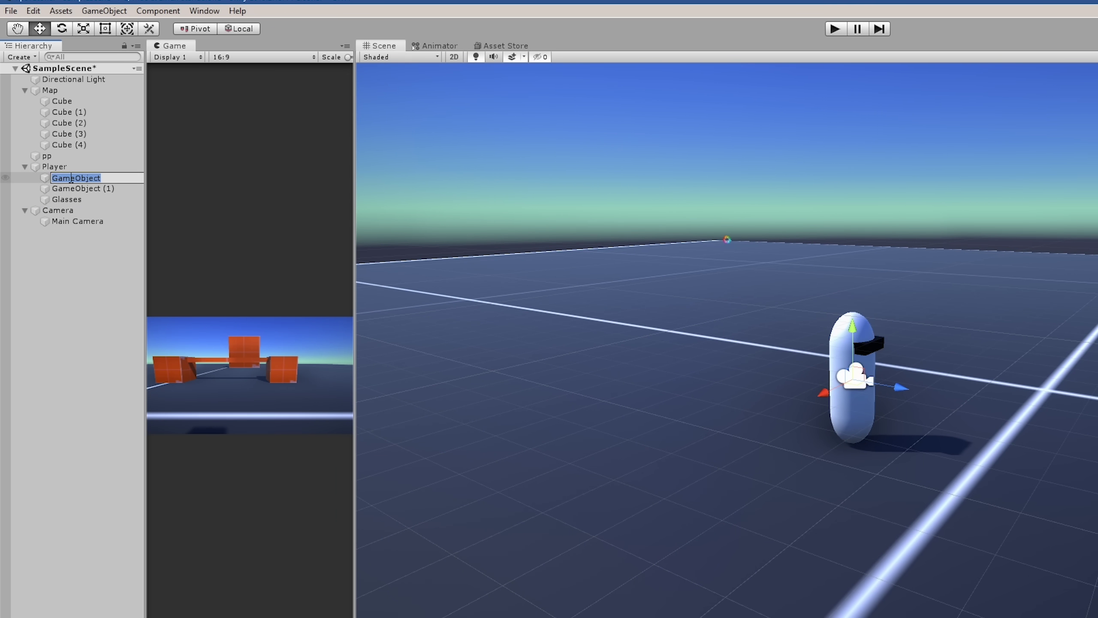
pyautogui.write('Orientation')
pyautogui.press('Return')
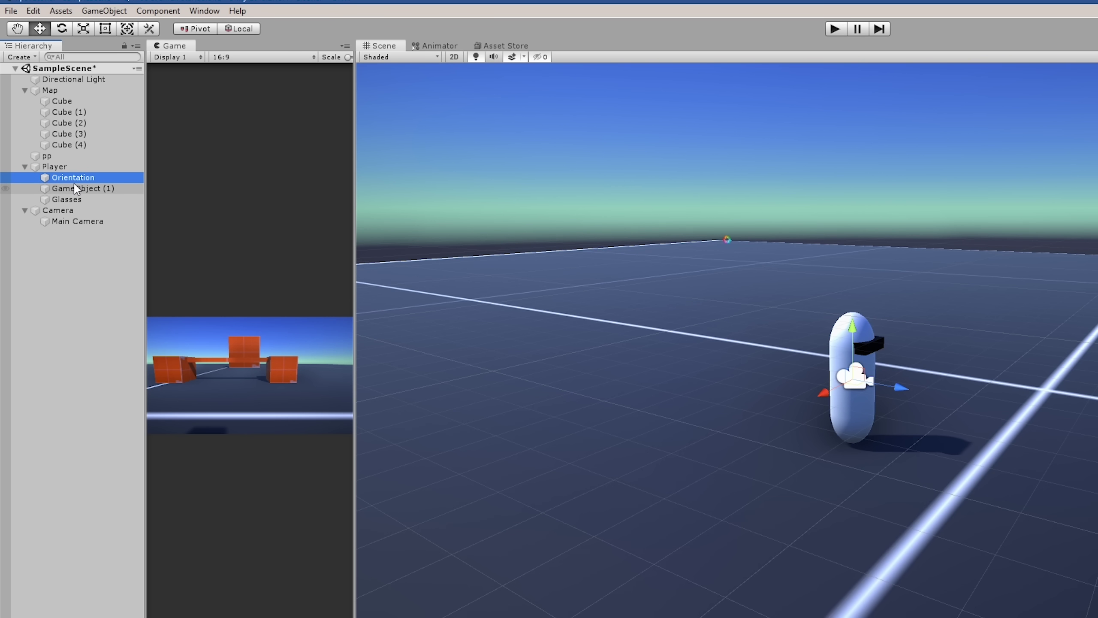
pyautogui.click(74, 184)
pyautogui.press('F2')
pyautogui.write('Head')
pyautogui.press('Return')
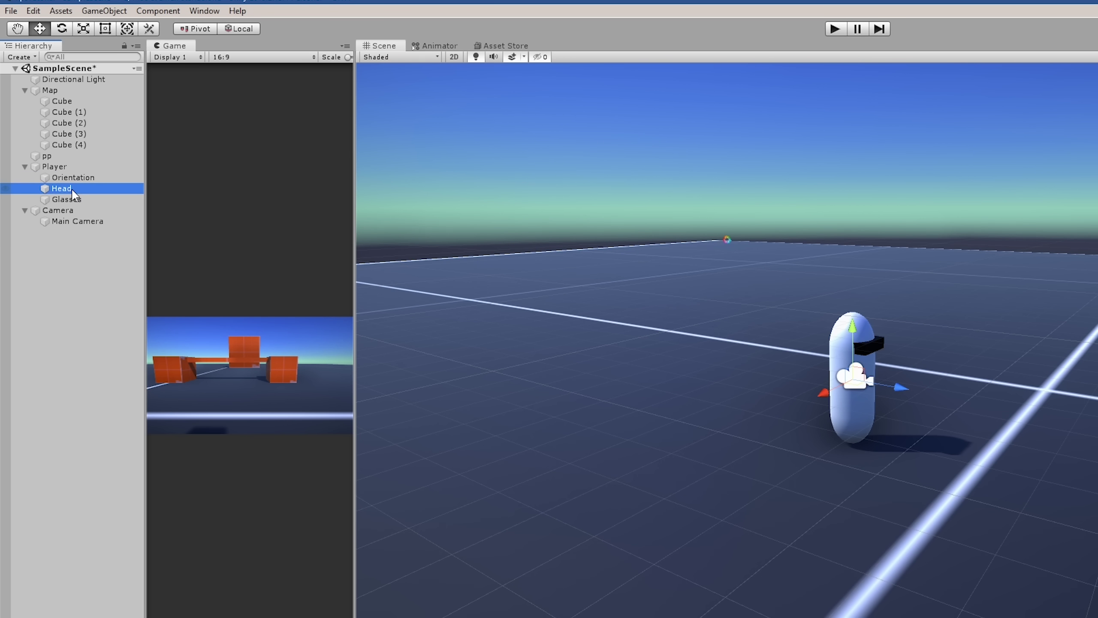
pyautogui.scroll(5, 872, 330)
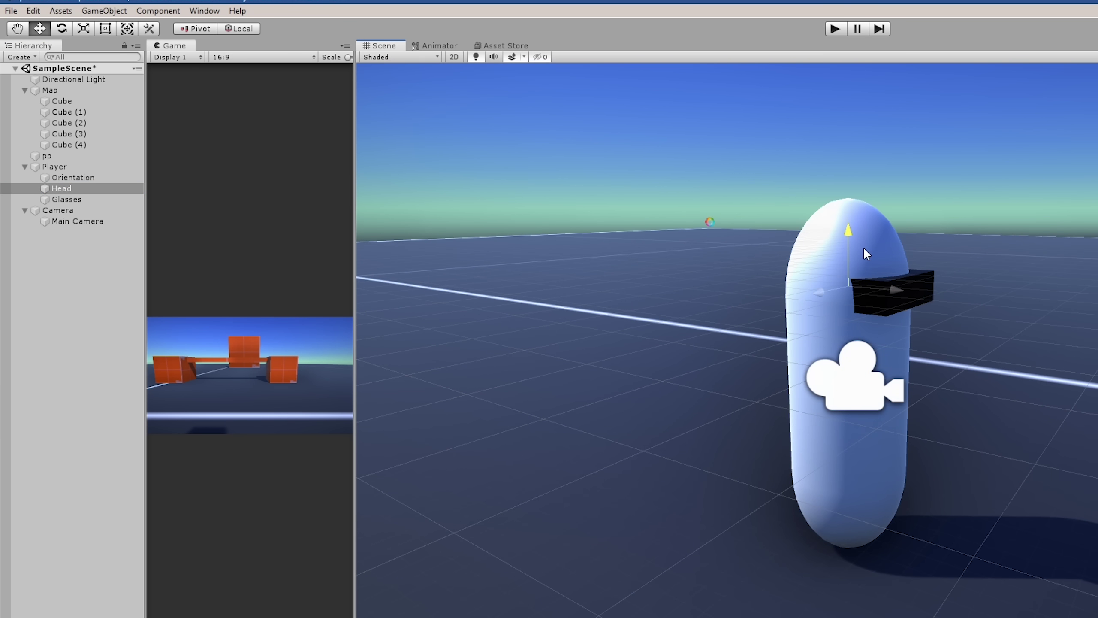
pyautogui.moveTo(861, 234)
pyautogui.mouseDown()
pyautogui.moveTo(878, 235)
pyautogui.moveTo(832, 338)
pyautogui.mouseUp()
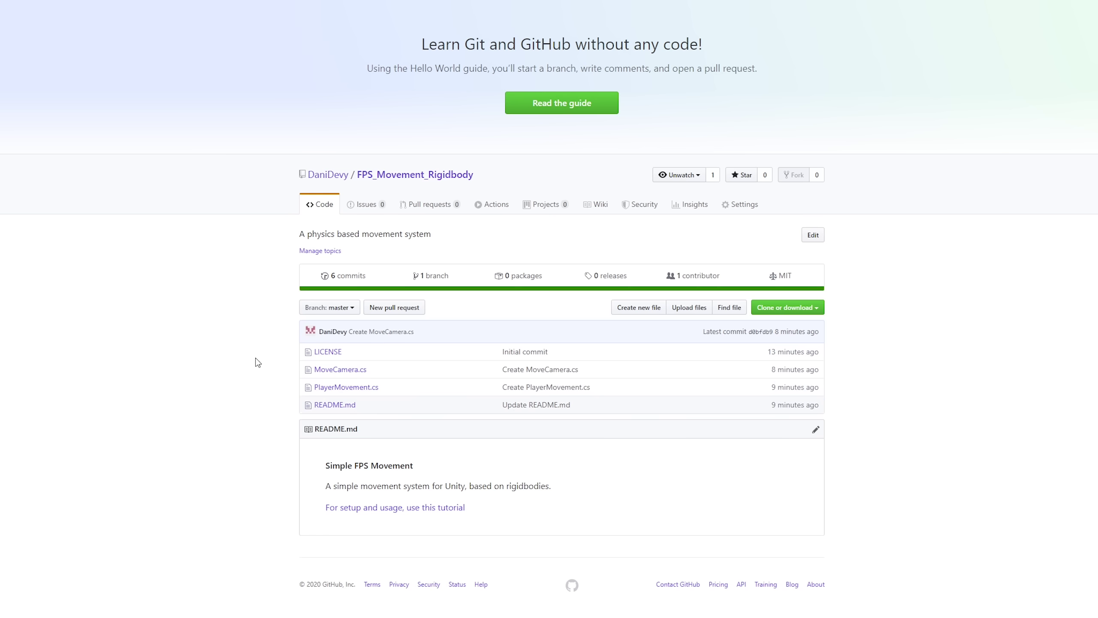
# Highlight PlayerMovement.cs and MoveCamera.cs in the FPS_Movement_Rigidbody file list
pyautogui.moveTo(390, 391); pyautogui.dragTo(307, 388)
pyautogui.moveTo(378, 372); pyautogui.dragTo(322, 369)
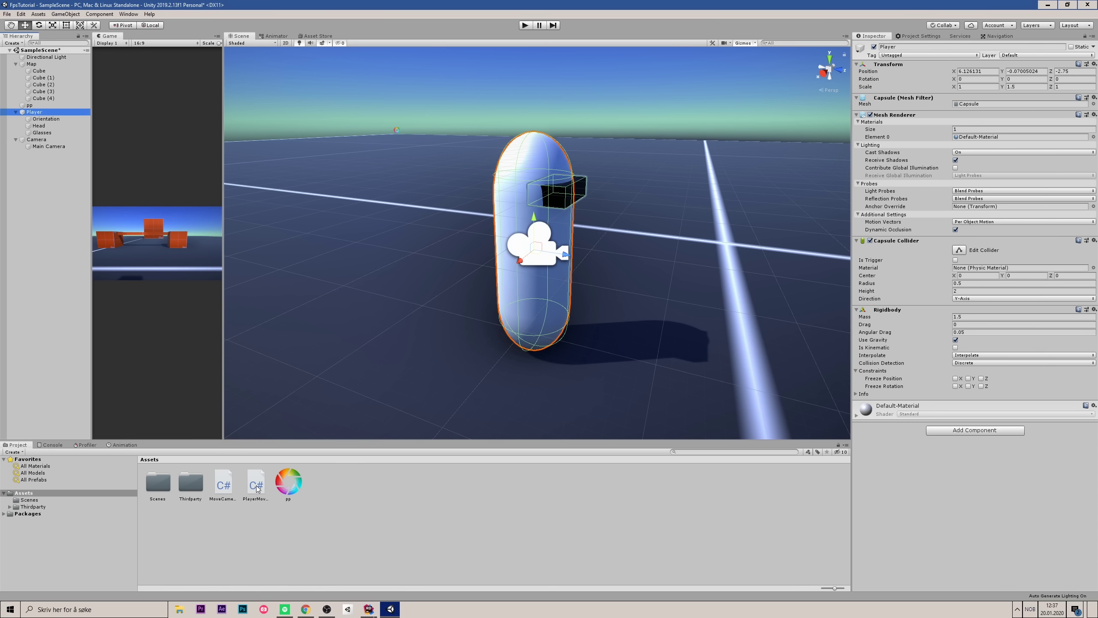
# Attach PlayerMovement to Player and MoveCamera to the Camera object
pyautogui.moveTo(256, 487)
pyautogui.mouseDown()
pyautogui.moveTo(931, 467)
pyautogui.moveTo(923, 451)
pyautogui.mouseUp()
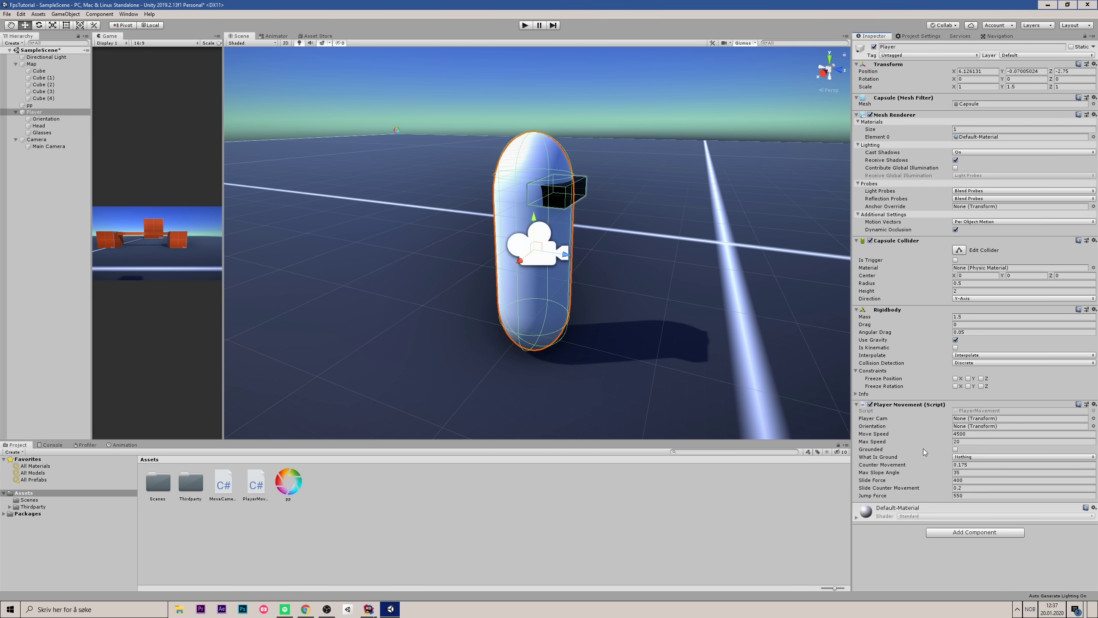
pyautogui.click(39, 139)
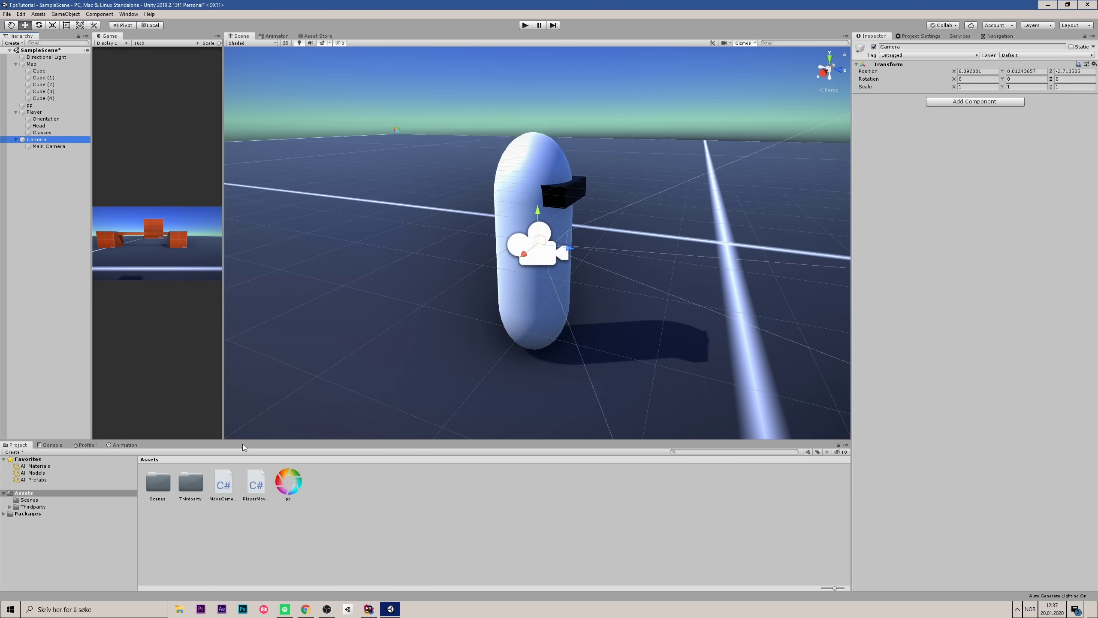
pyautogui.moveTo(224, 485); pyautogui.dragTo(895, 290)
pyautogui.moveTo(966, 223); pyautogui.dragTo(986, 121)
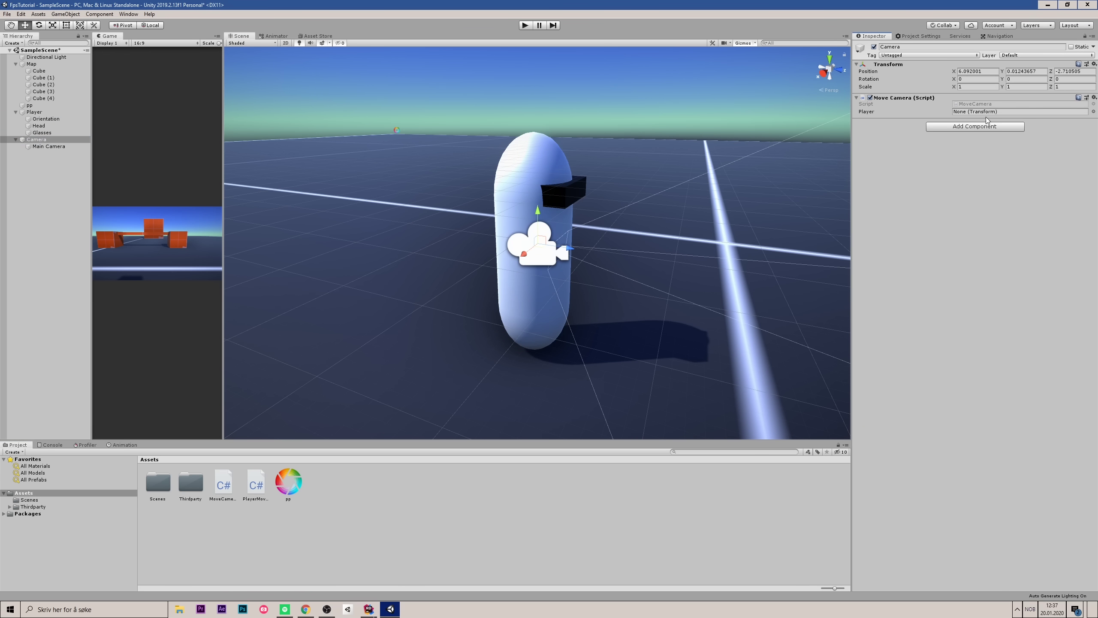
pyautogui.click(39, 146)
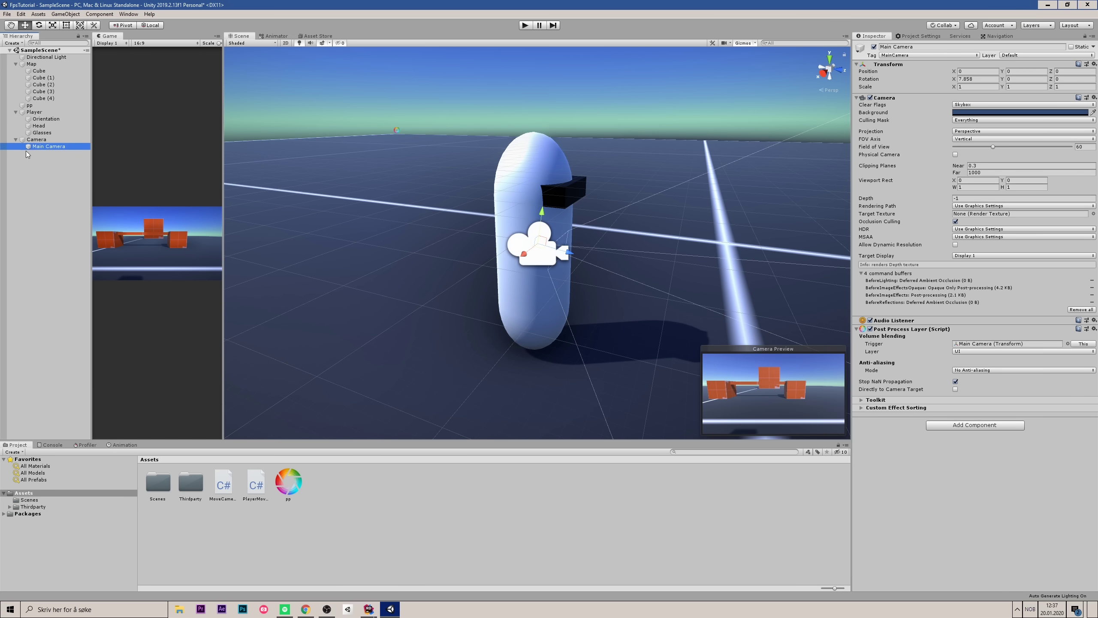
pyautogui.press('Up')
# Fill the Player, Player Cam and Orientation references, and set What Is Ground to Ground
pyautogui.moveTo(39, 125)
pyautogui.mouseDown()
pyautogui.moveTo(976, 119)
pyautogui.moveTo(964, 111)
pyautogui.mouseUp()
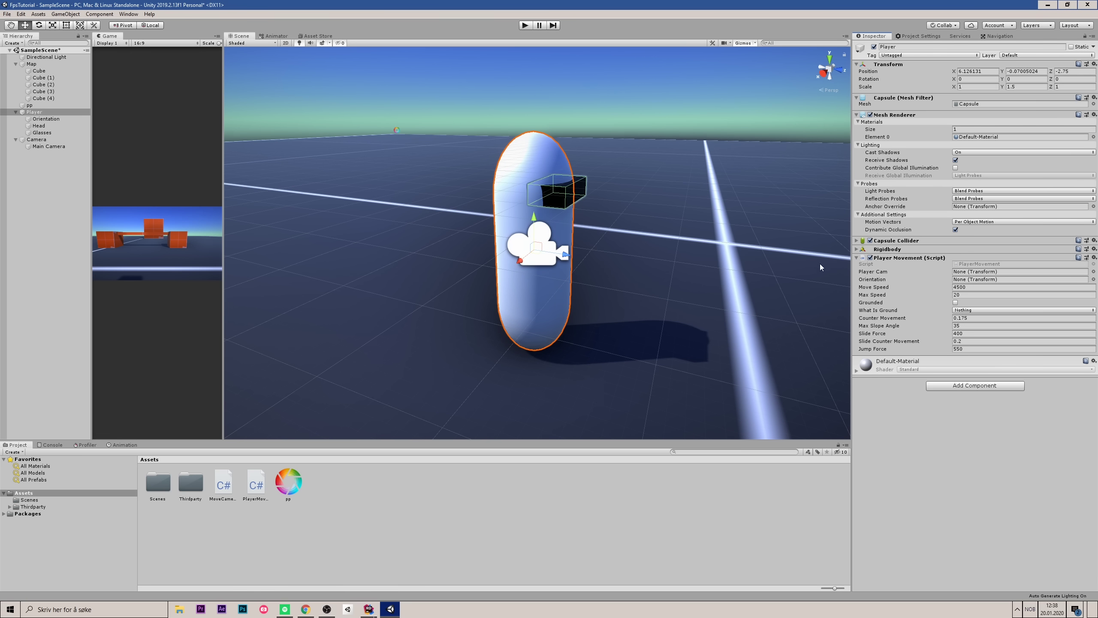
pyautogui.moveTo(50, 146); pyautogui.dragTo(998, 275)
pyautogui.moveTo(976, 282); pyautogui.dragTo(976, 282)
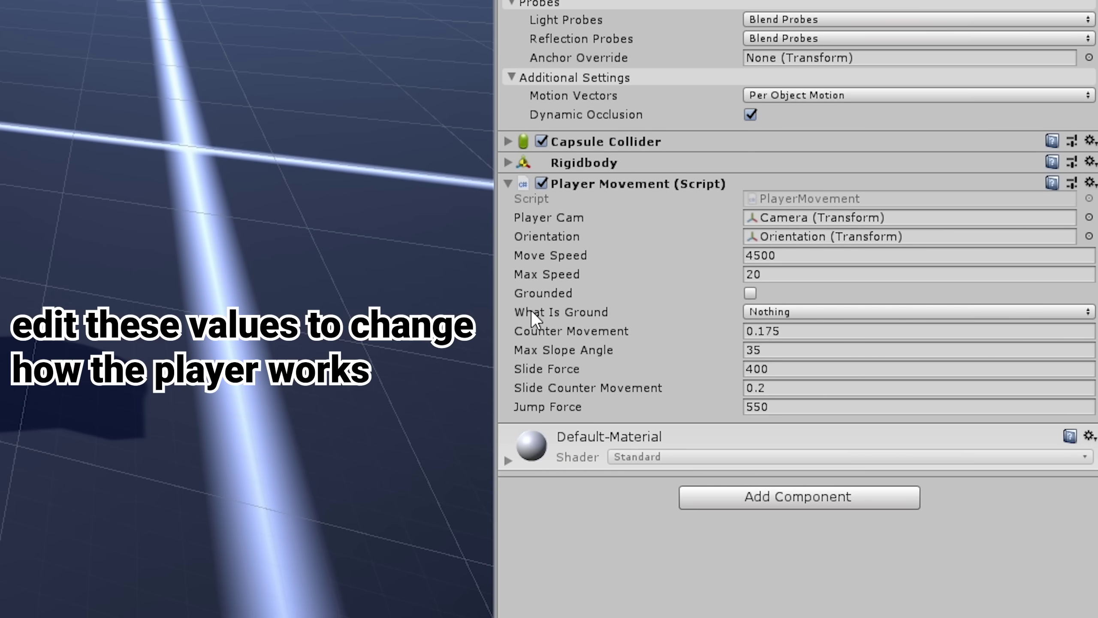
pyautogui.click(827, 314)
pyautogui.click(824, 495)
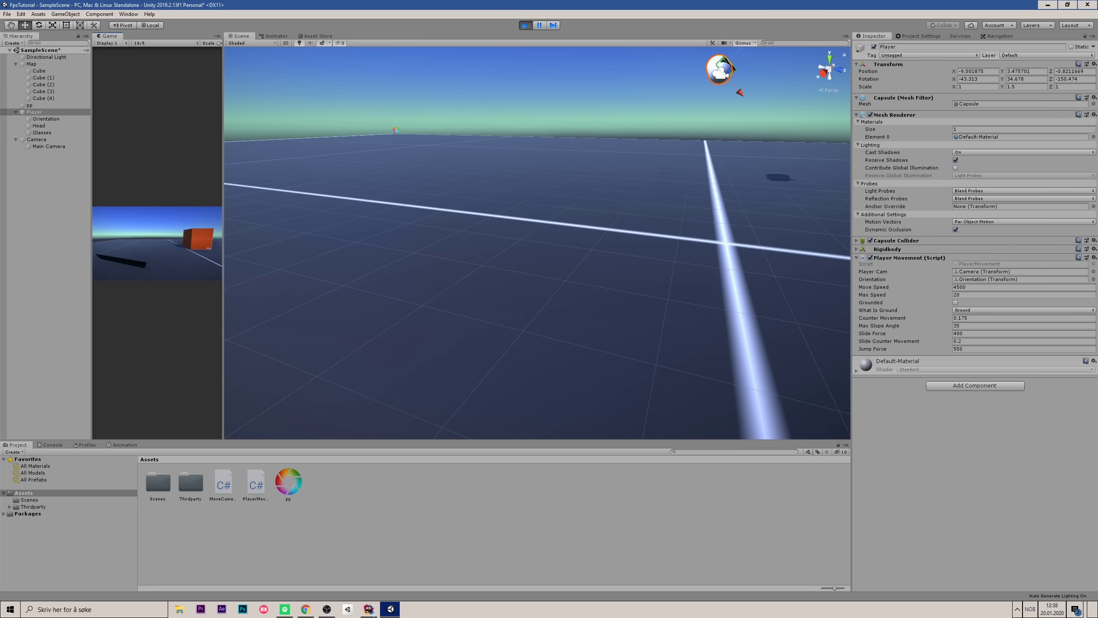
# Stop play, freeze Rigidbody rotation on X, Y, Z, move Glasses under Orientation, and replay
pyautogui.hotkey('ctrl', 'p')
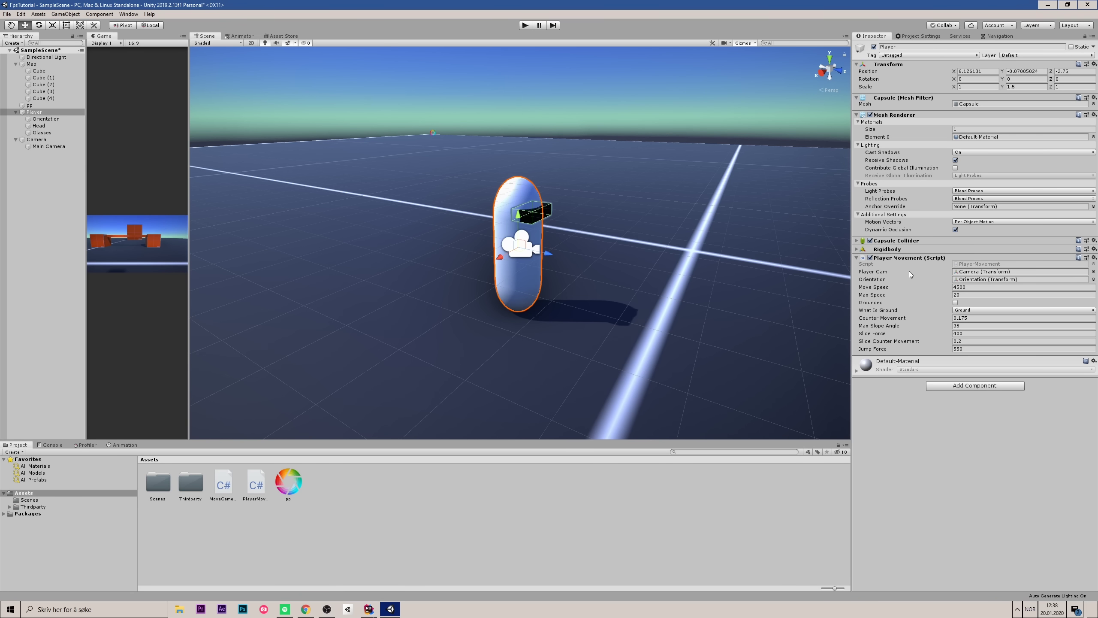
pyautogui.click(878, 254)
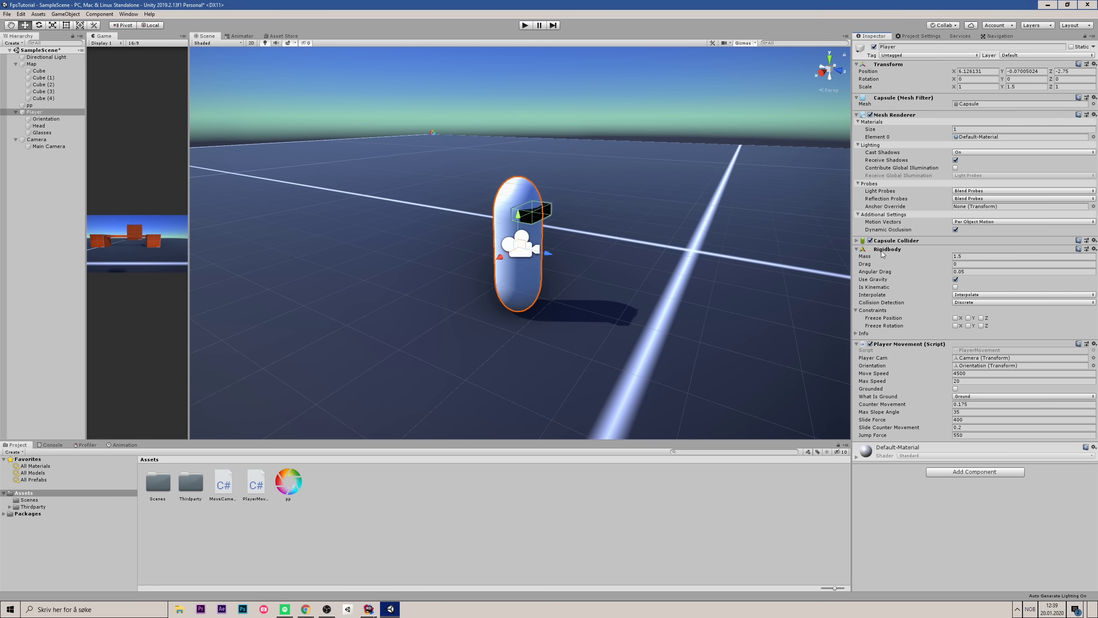
pyautogui.click(957, 325)
pyautogui.click(969, 325)
pyautogui.moveTo(41, 133); pyautogui.dragTo(45, 119)
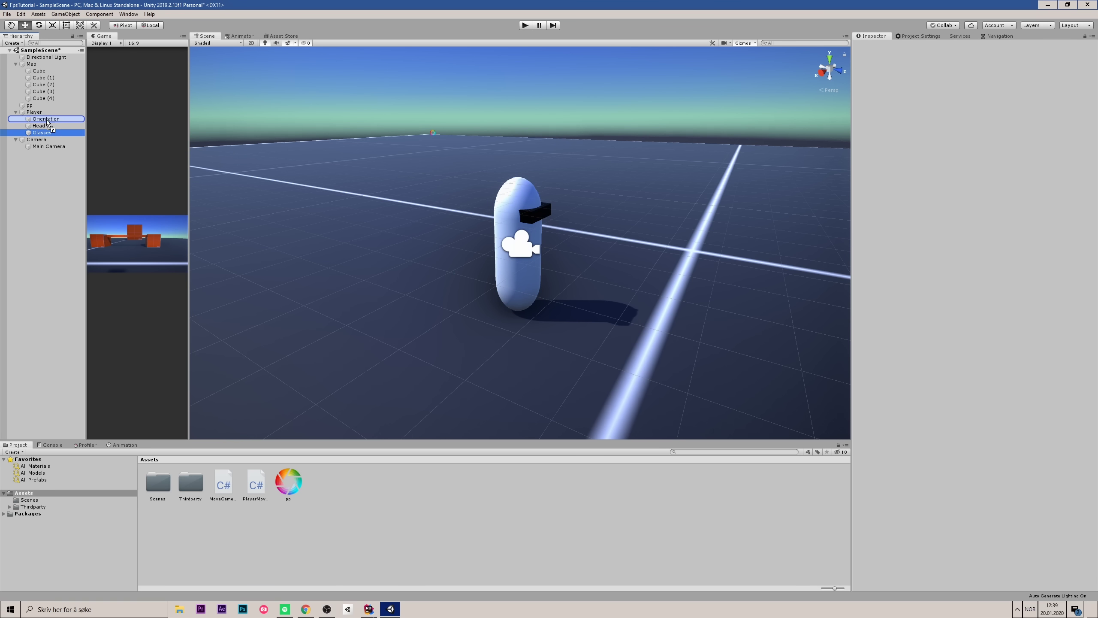
pyautogui.hotkey('ctrl', 'p')
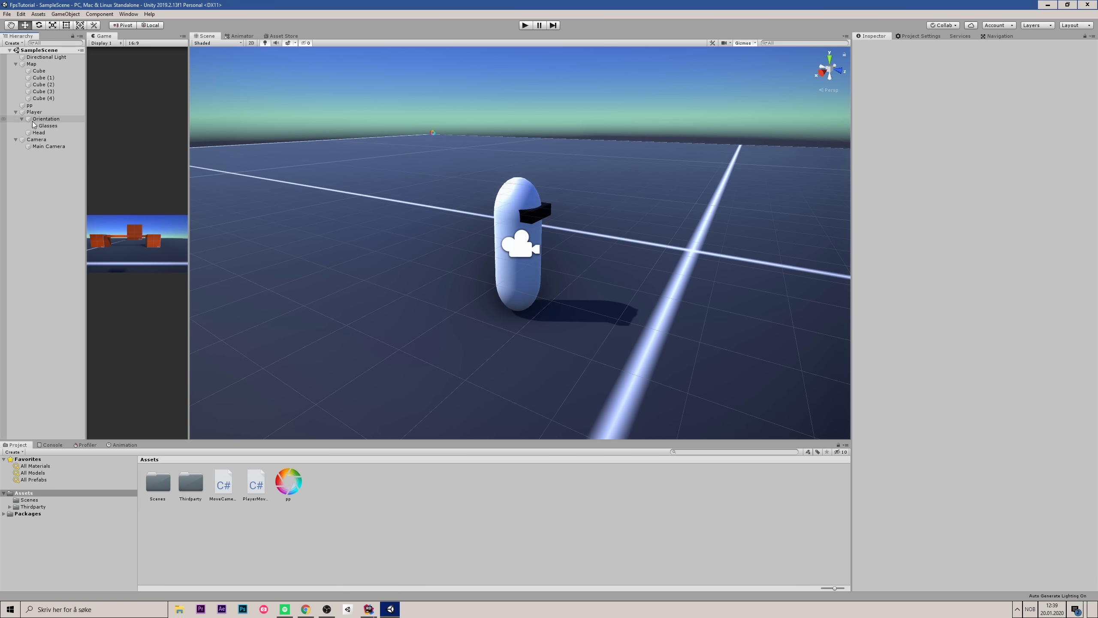
# Walk the player forward with W, then maximize the Game view with Shift+Space
pyautogui.press('w')
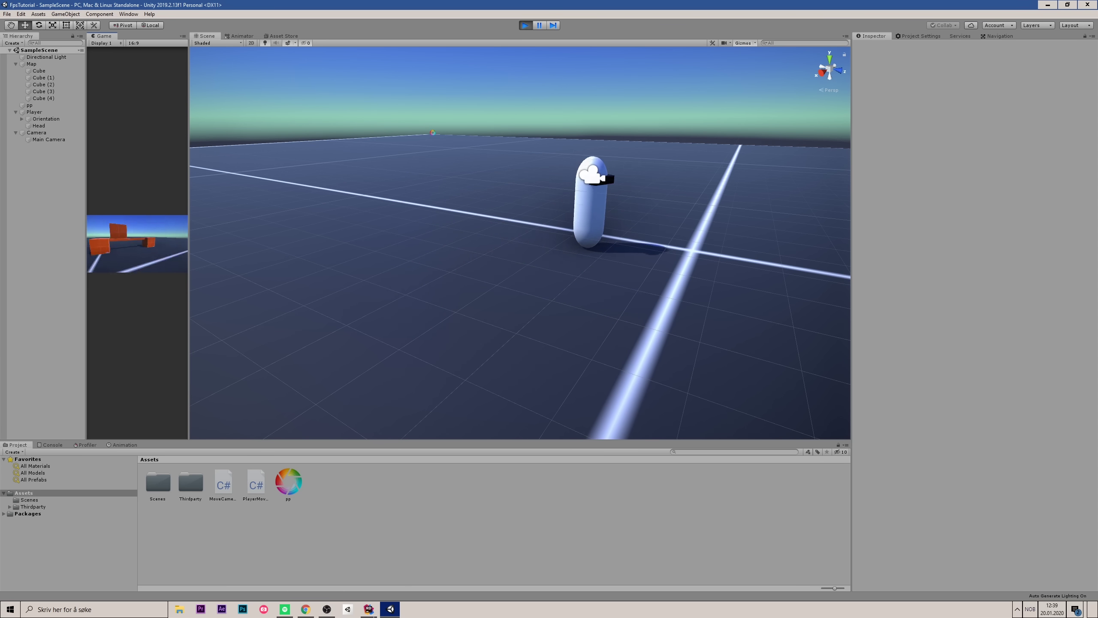
pyautogui.press('w')
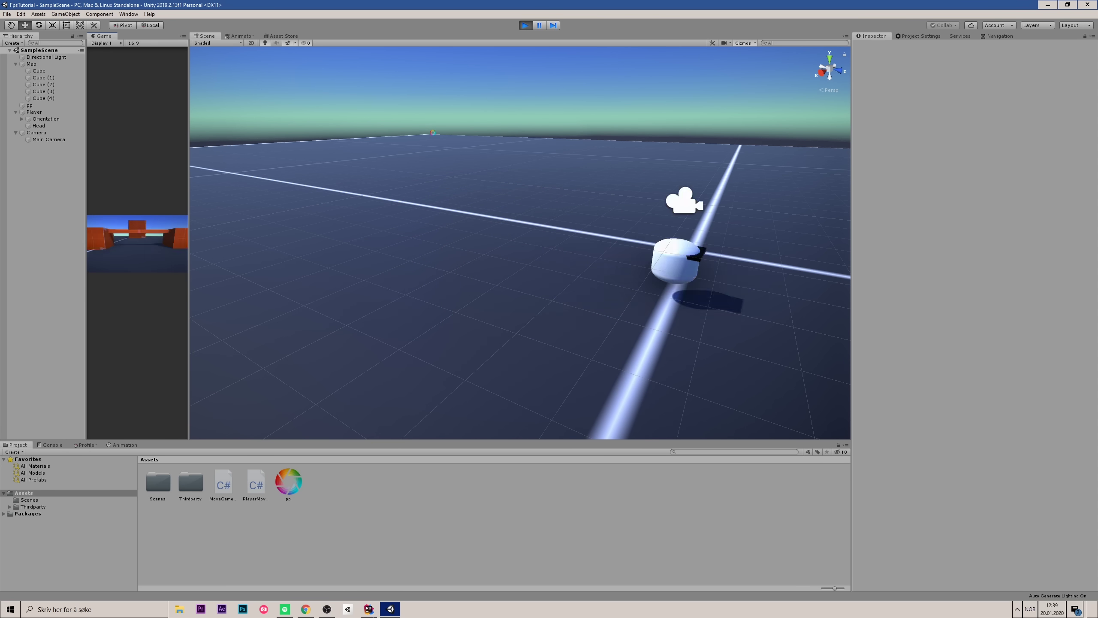
pyautogui.hotkey('shift', 'space')
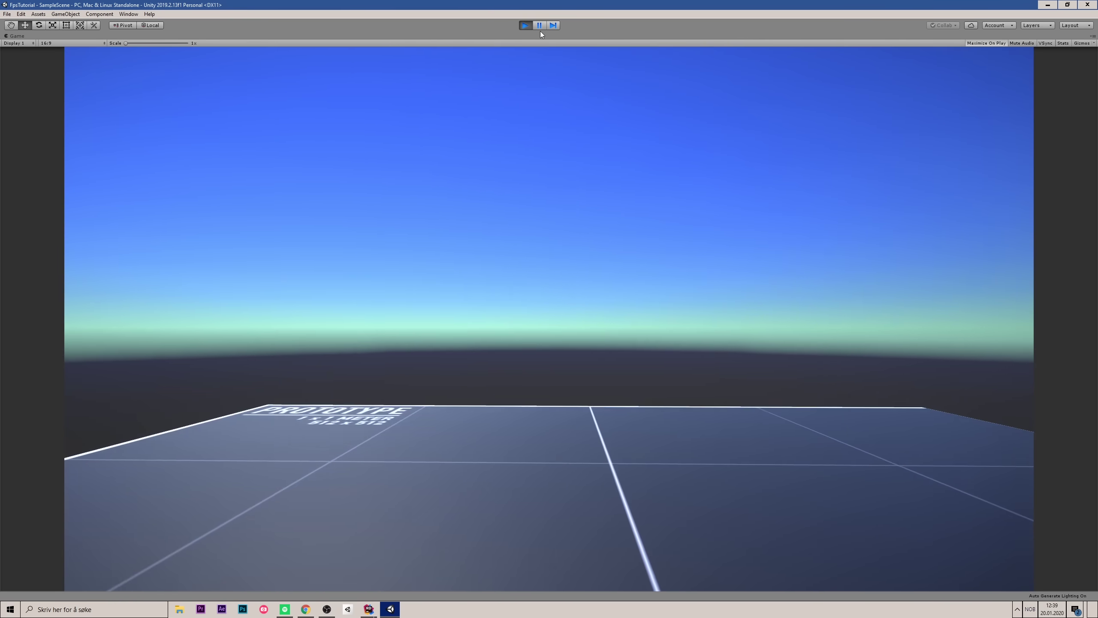
# Stop play and open the Physics page of Project Settings to set gravity Y to -30
pyautogui.click(525, 25)
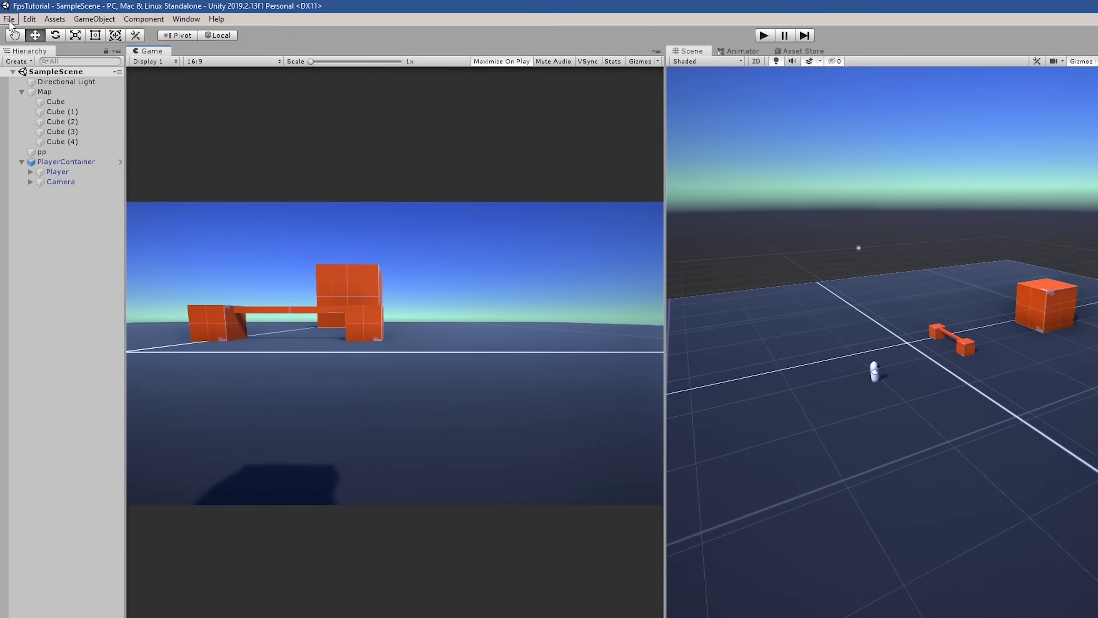
pyautogui.click(38, 24)
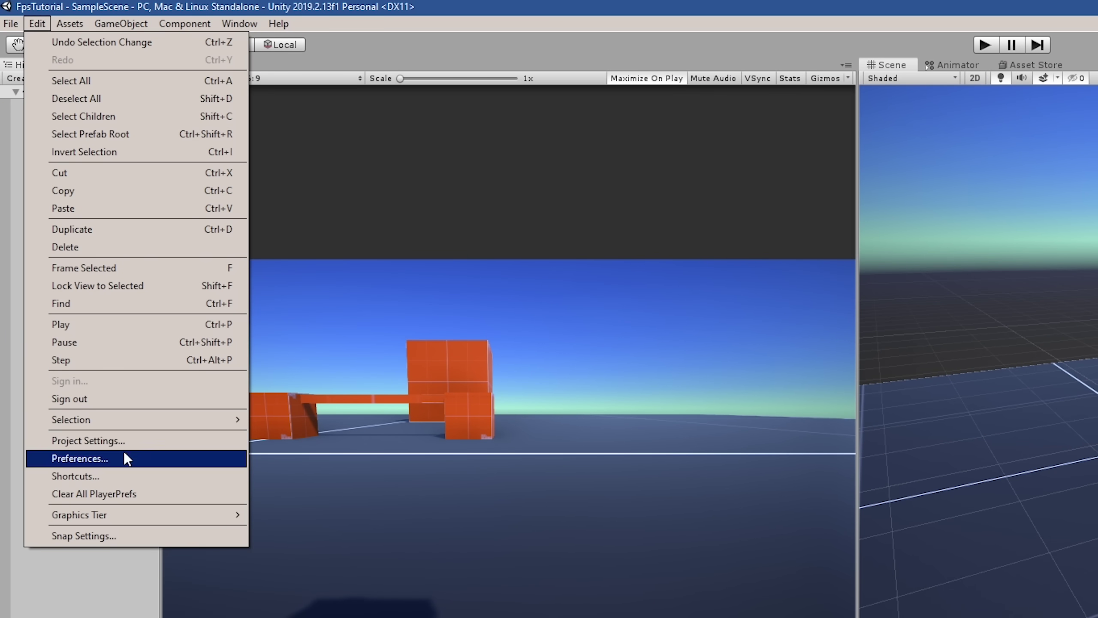
pyautogui.click(116, 439)
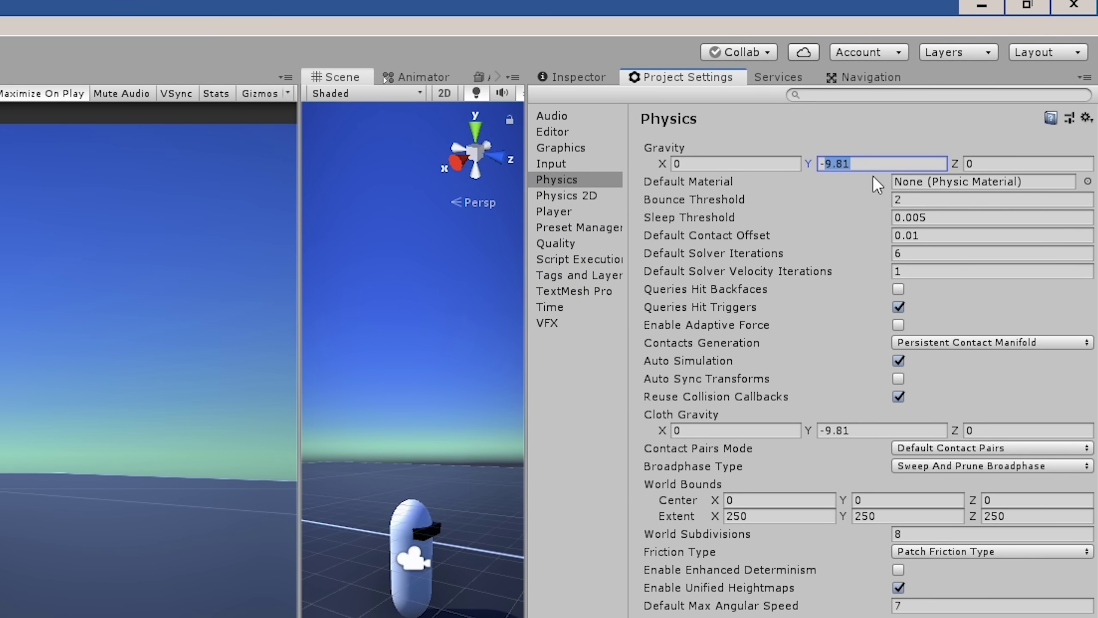
pyautogui.write('-30')
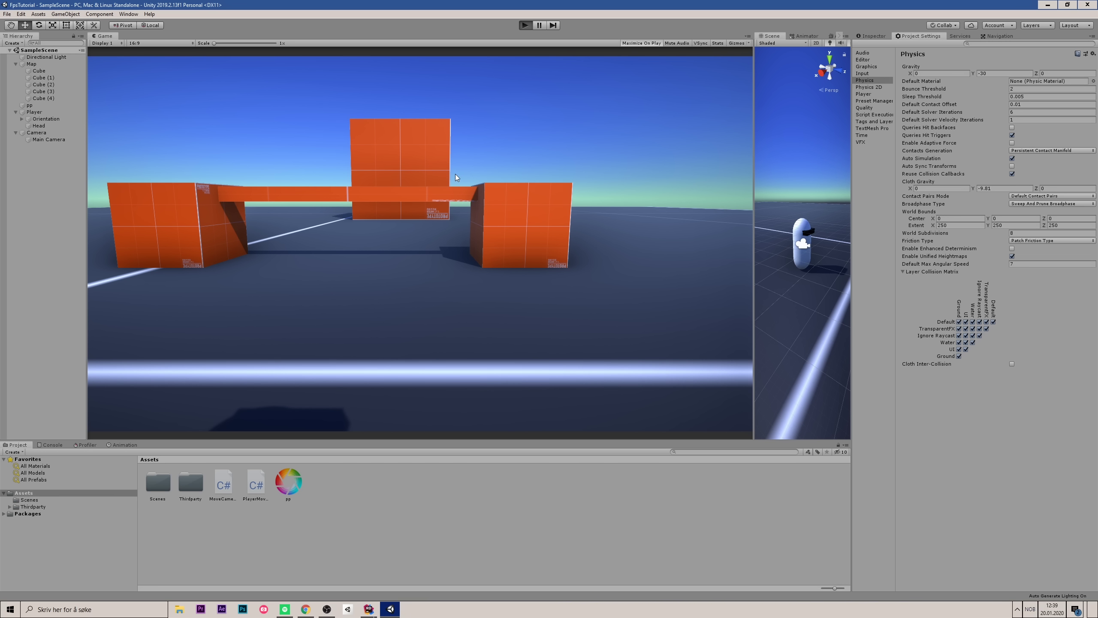
# Play-test running, jumping and backing away around the cubes with W, S and Space
pyautogui.hotkey('ctrl', 'p')
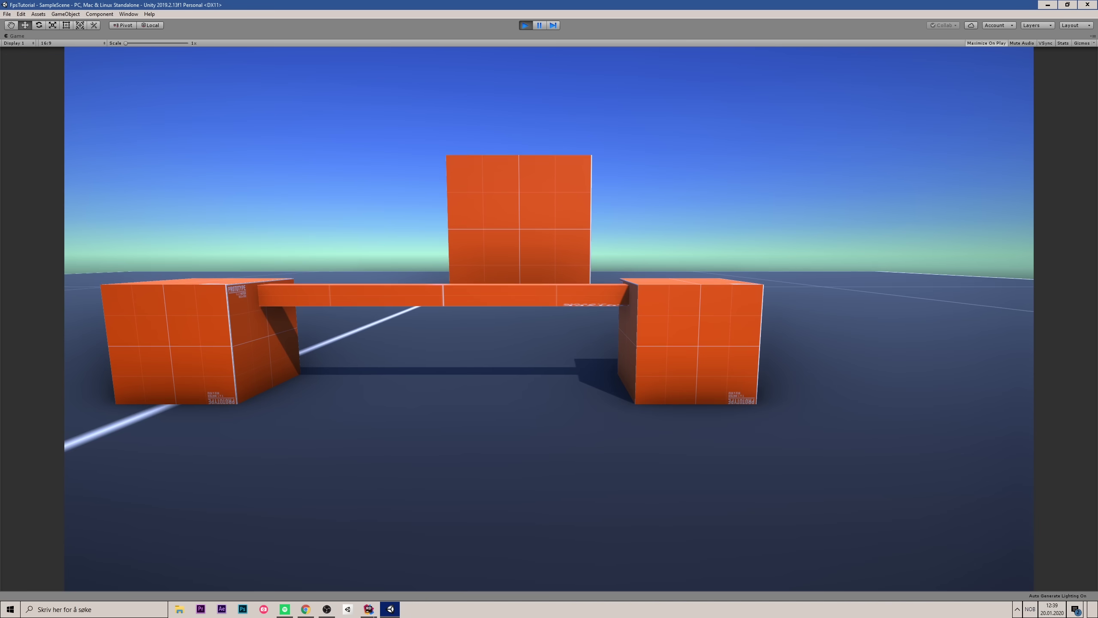
pyautogui.press('w')
pyautogui.press('space')
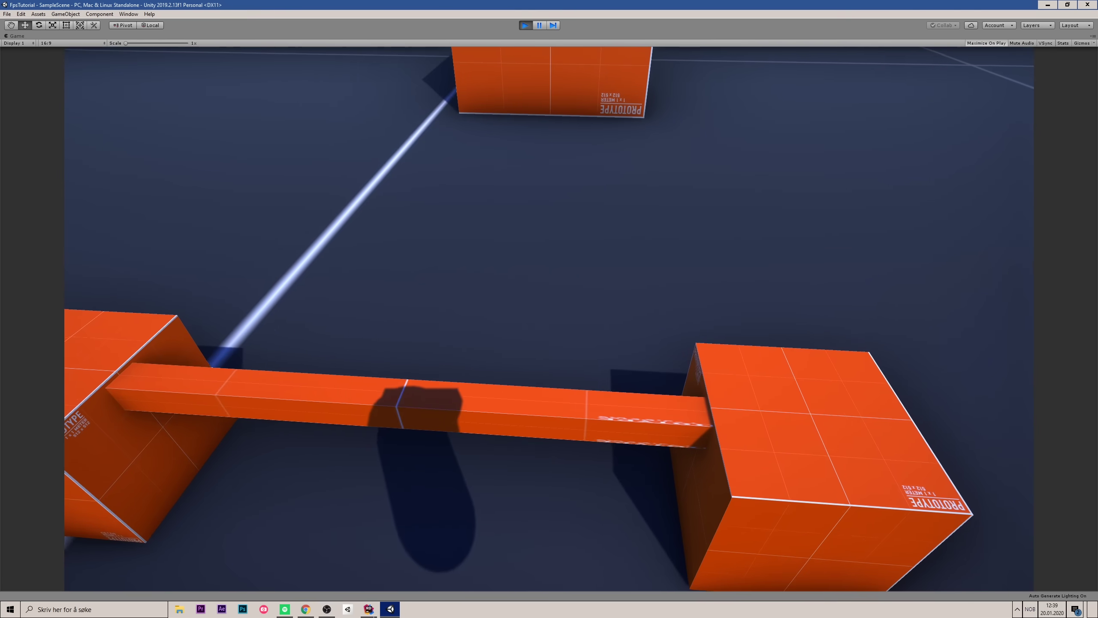
pyautogui.press('s')
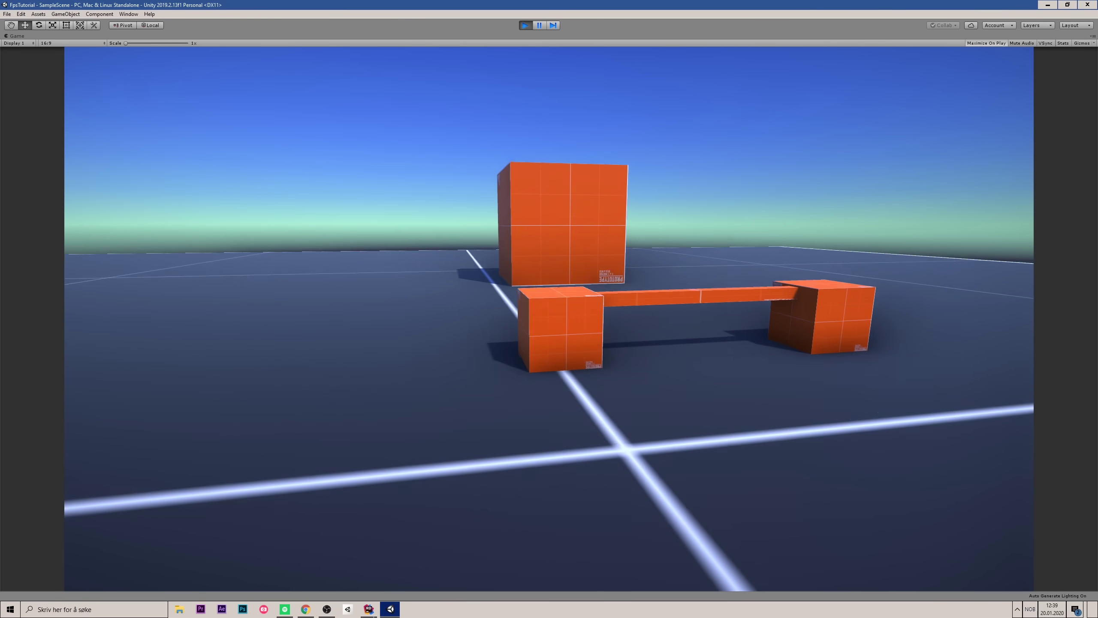
pyautogui.press('w')
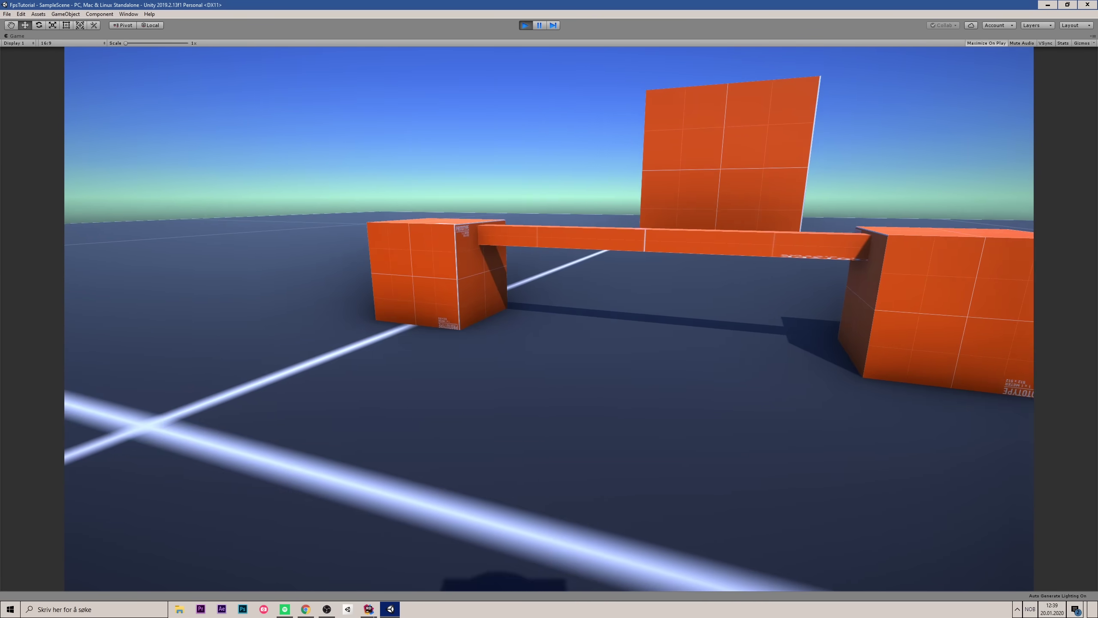
pyautogui.hotkey('ctrl', 'p')
# Create a Physic Material named Ground with dynamic and static friction of 0
pyautogui.rightClick(366, 521)
pyautogui.moveTo(388, 323)
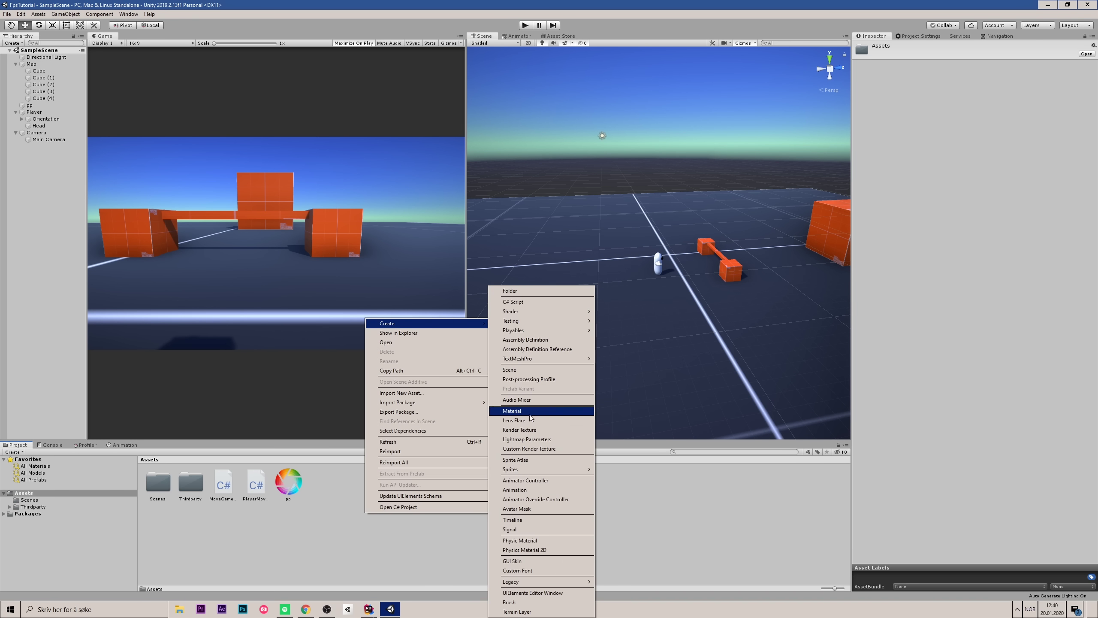
pyautogui.click(527, 541)
pyautogui.write('Gro')
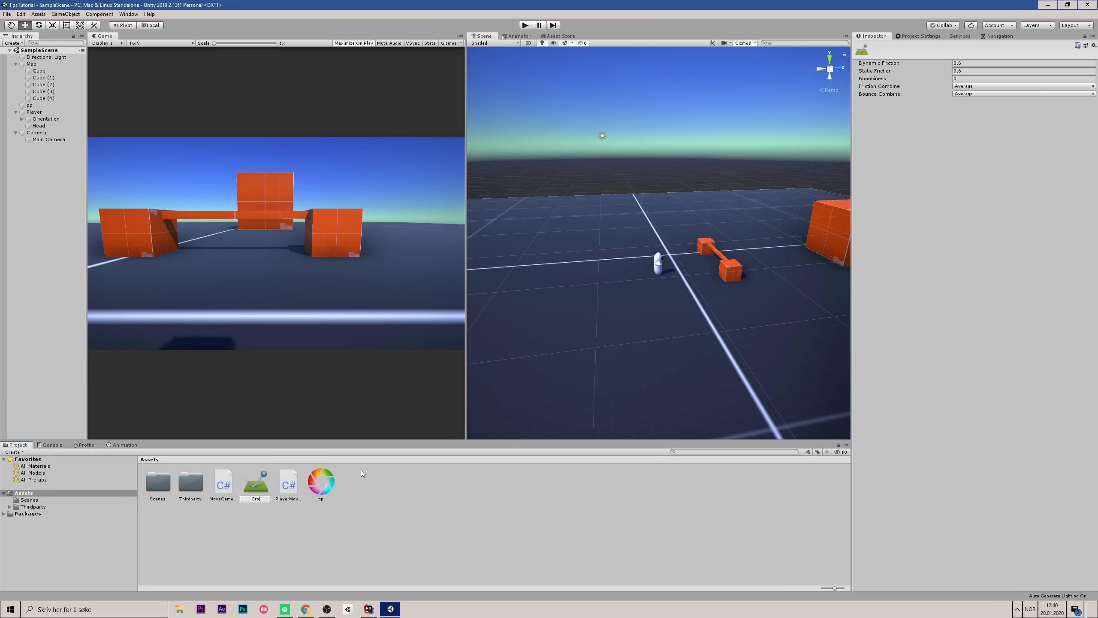
pyautogui.write('und')
pyautogui.press('Return')
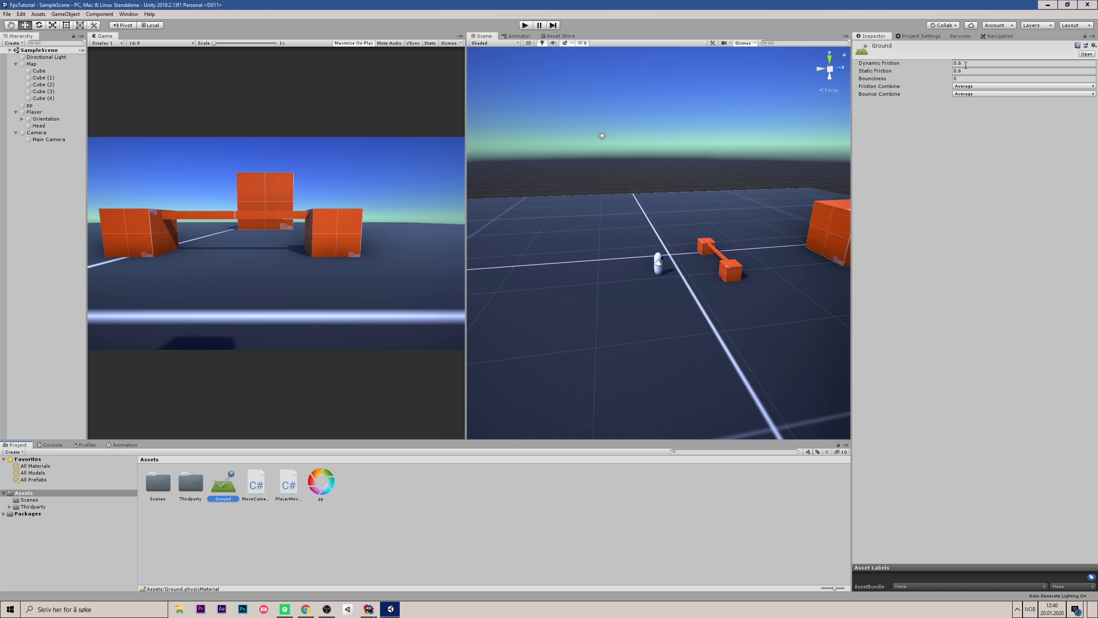
pyautogui.click(966, 65)
pyautogui.write('0')
pyautogui.press('Tab')
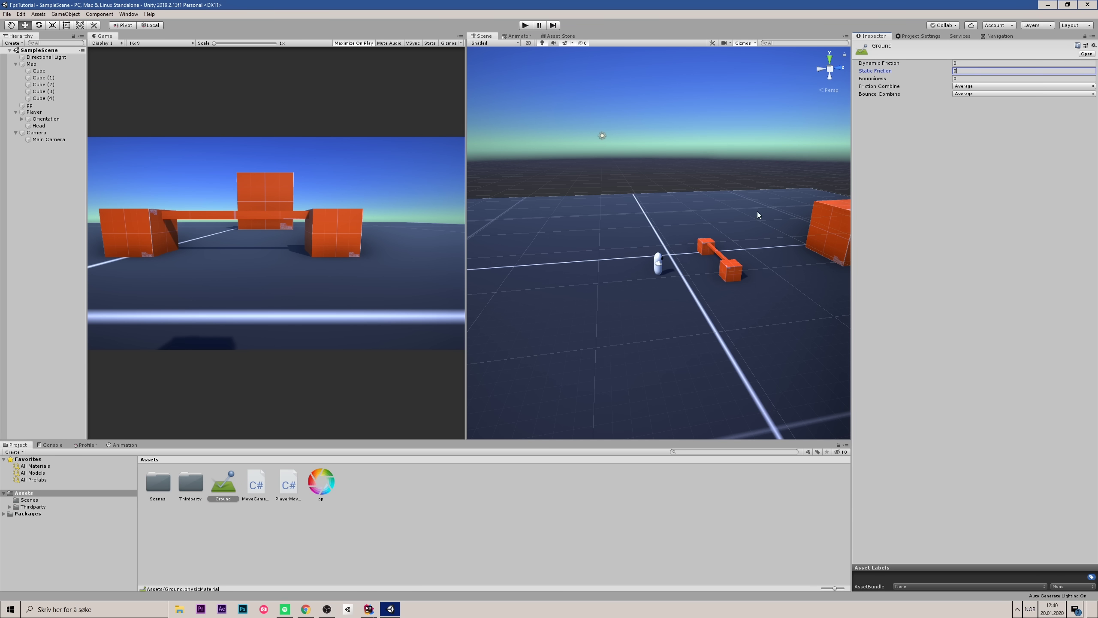
# Select the map cubes and ground, then drop Ground onto their Box Collider Material field
pyautogui.click(700, 229)
pyautogui.scroll(-3, 723, 249)
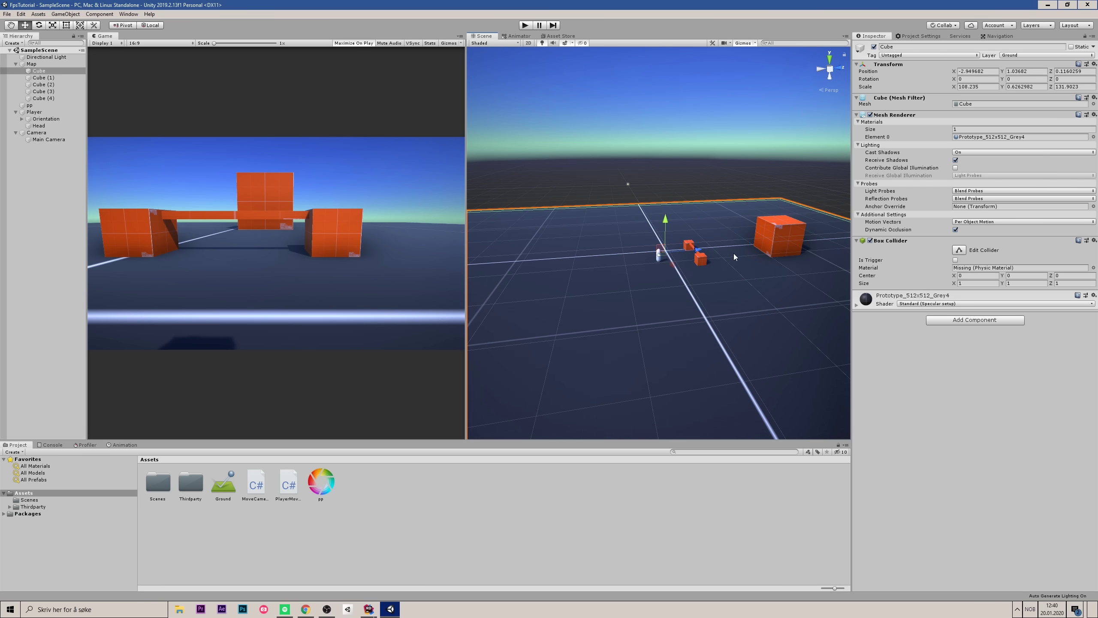
pyautogui.keyDown('alt'); pyautogui.moveTo(733, 253); pyautogui.dragTo(776, 301); pyautogui.keyUp('alt')
pyautogui.scroll(3, 776, 301)
pyautogui.moveTo(807, 132); pyautogui.dragTo(615, 312)
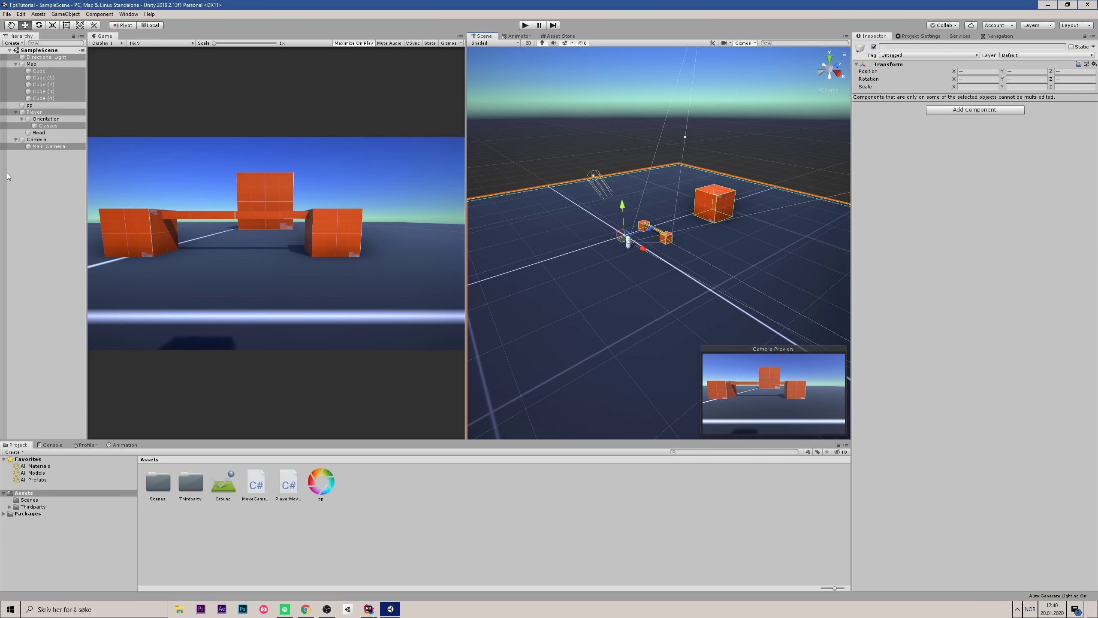
pyautogui.click(547, 147)
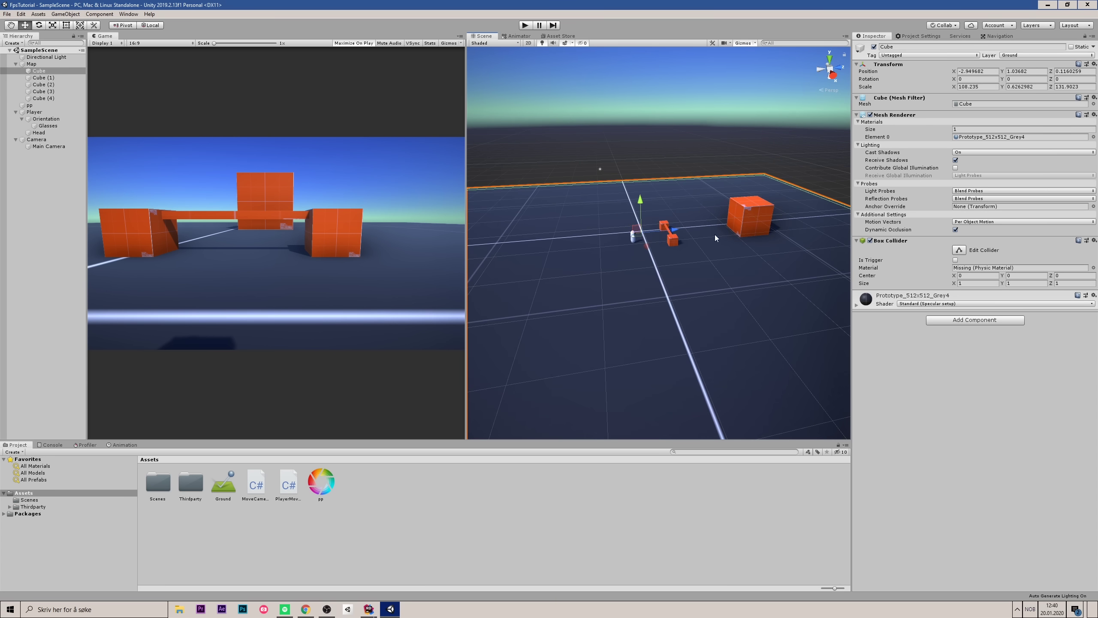
pyautogui.moveTo(784, 184); pyautogui.dragTo(675, 257)
pyautogui.keyDown('shift'); pyautogui.click(692, 360); pyautogui.keyUp('shift')
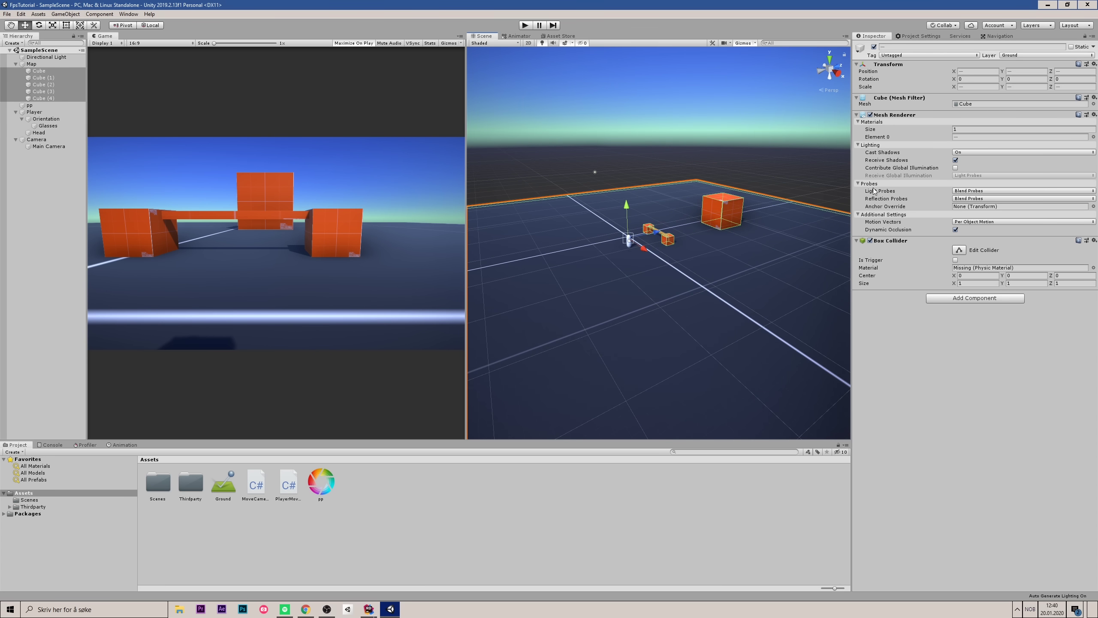
pyautogui.moveTo(225, 482); pyautogui.dragTo(1018, 243)
pyautogui.moveTo(965, 246); pyautogui.dragTo(969, 271)
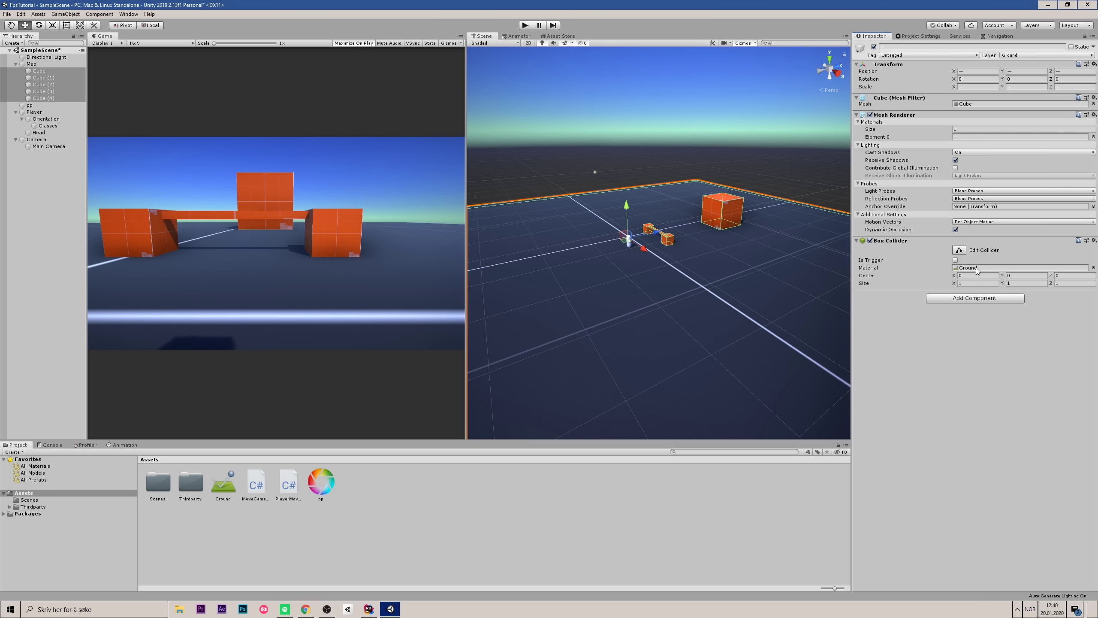
# Enter Play mode and walk the player past the orange cubes toward the bench
pyautogui.hotkey('ctrl', 'p')
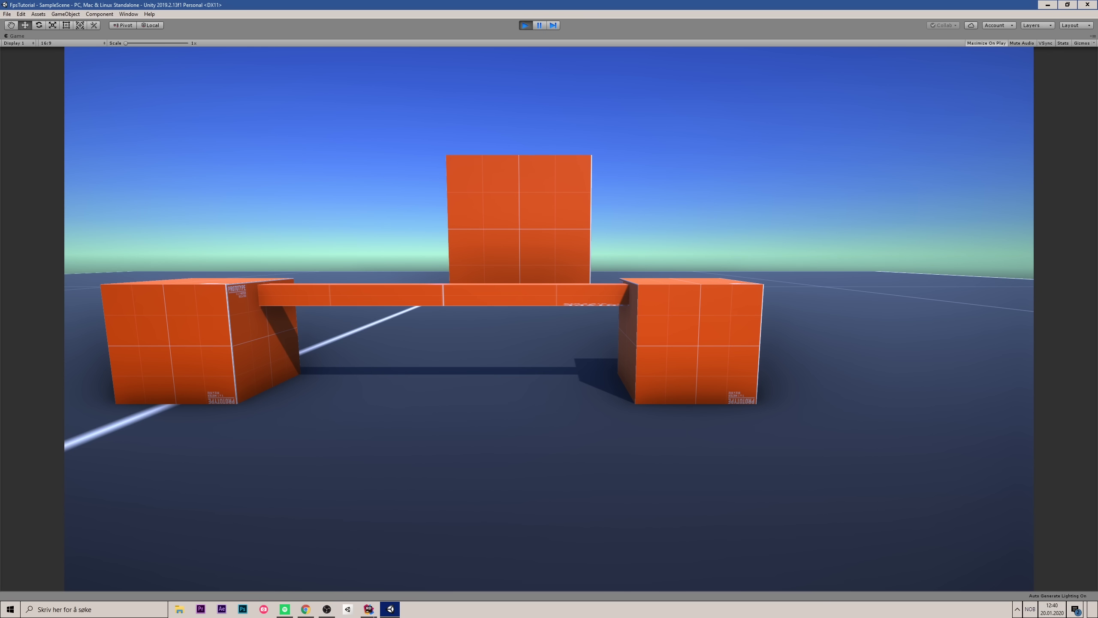
pyautogui.press('s')
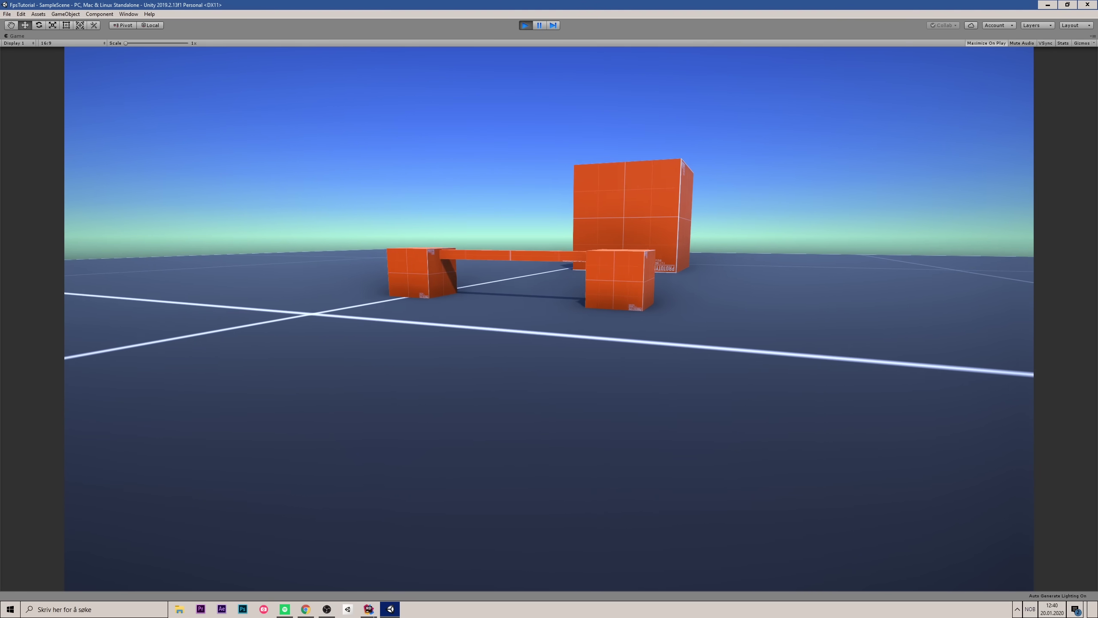
pyautogui.press('w')
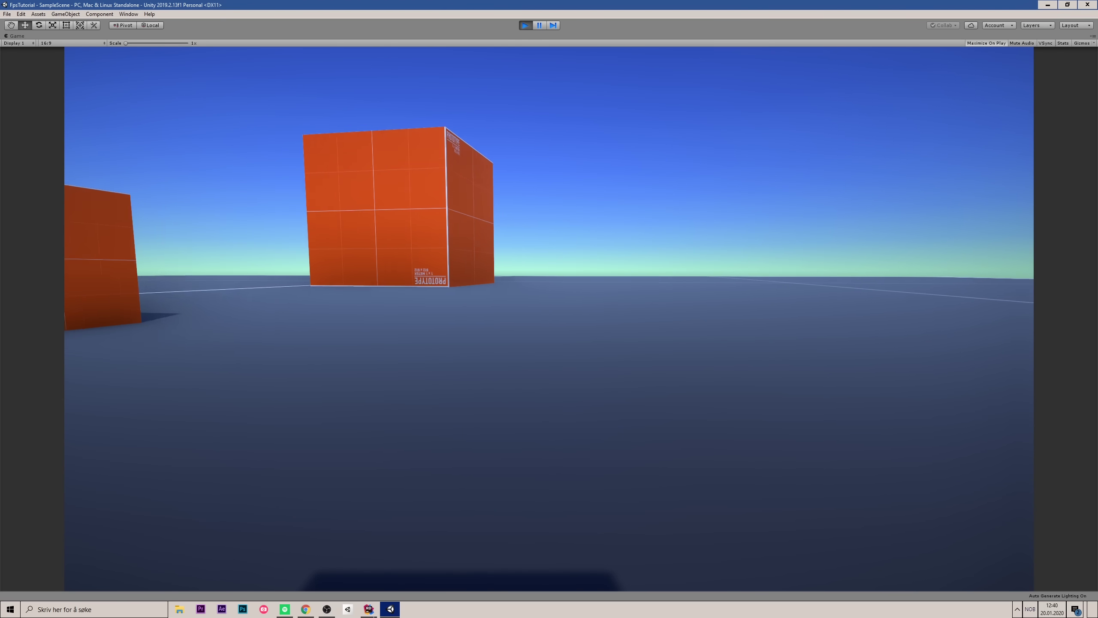
pyautogui.press('w')
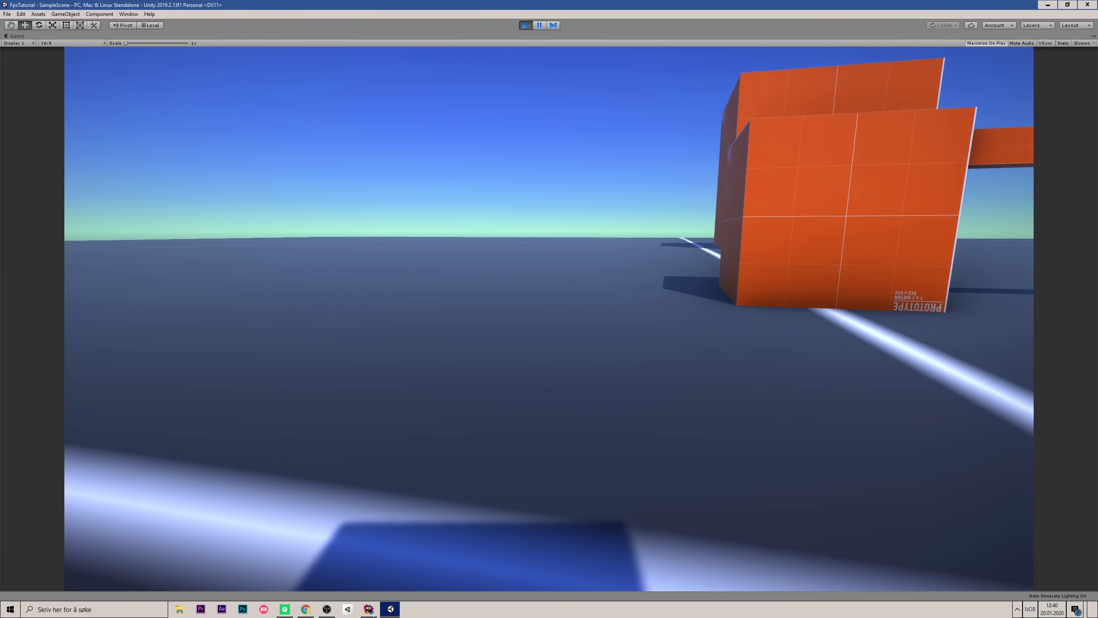
pyautogui.press('w')
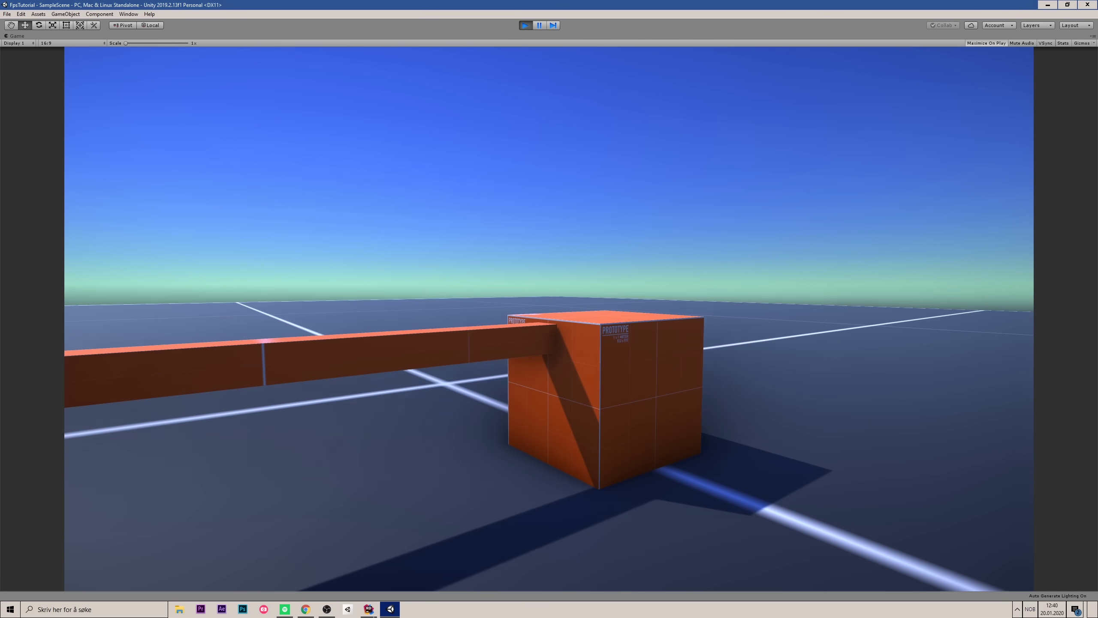
pyautogui.press('w')
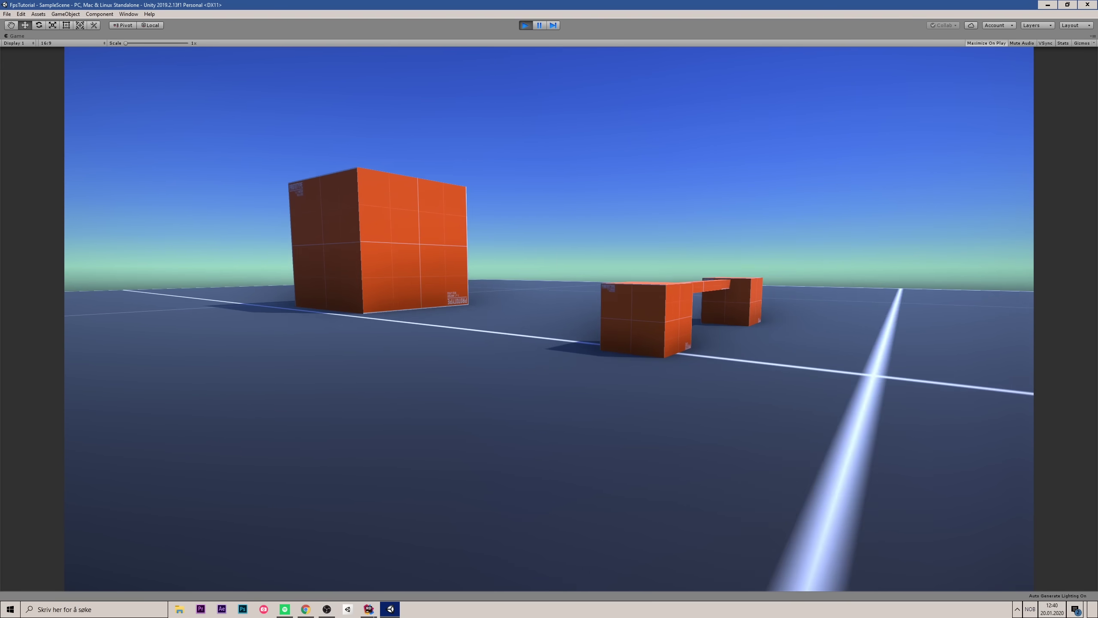
pyautogui.press('w')
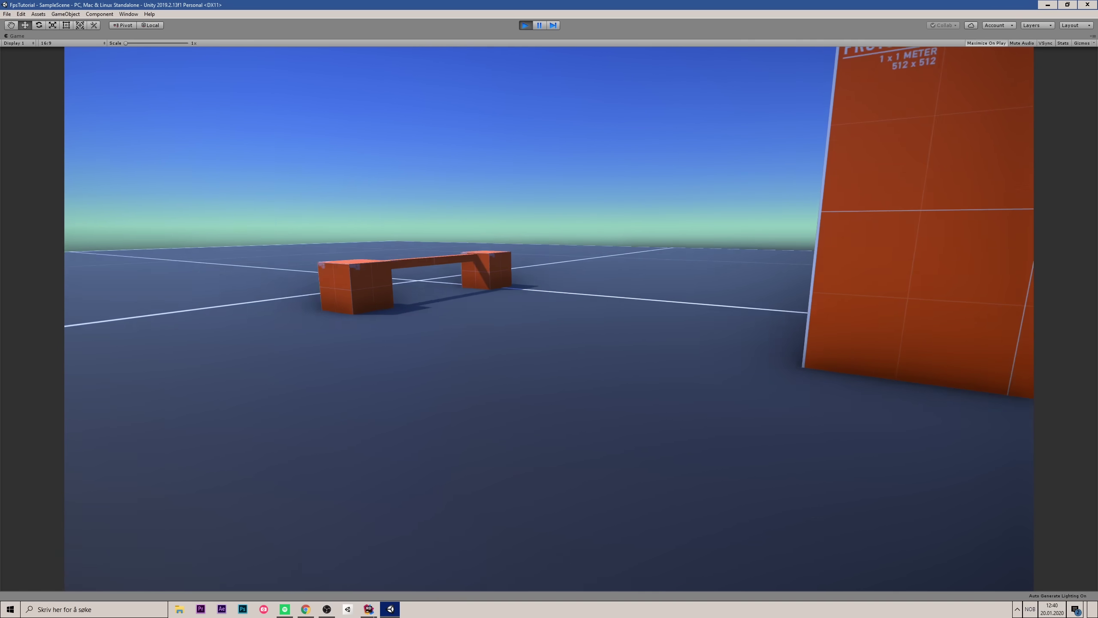
pyautogui.press('w')
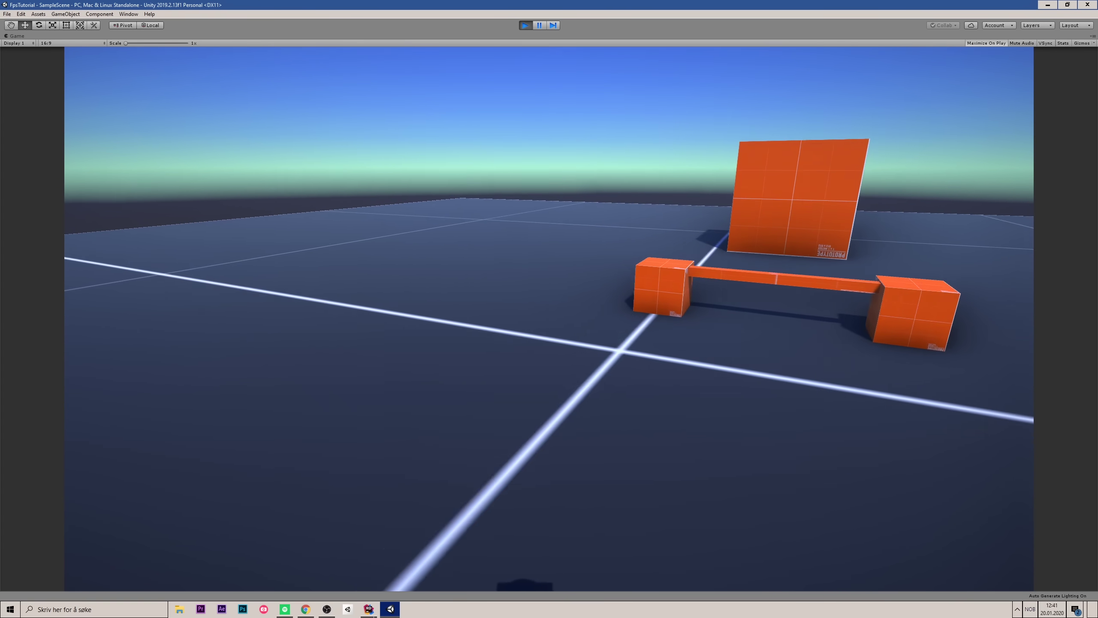
pyautogui.press('w')
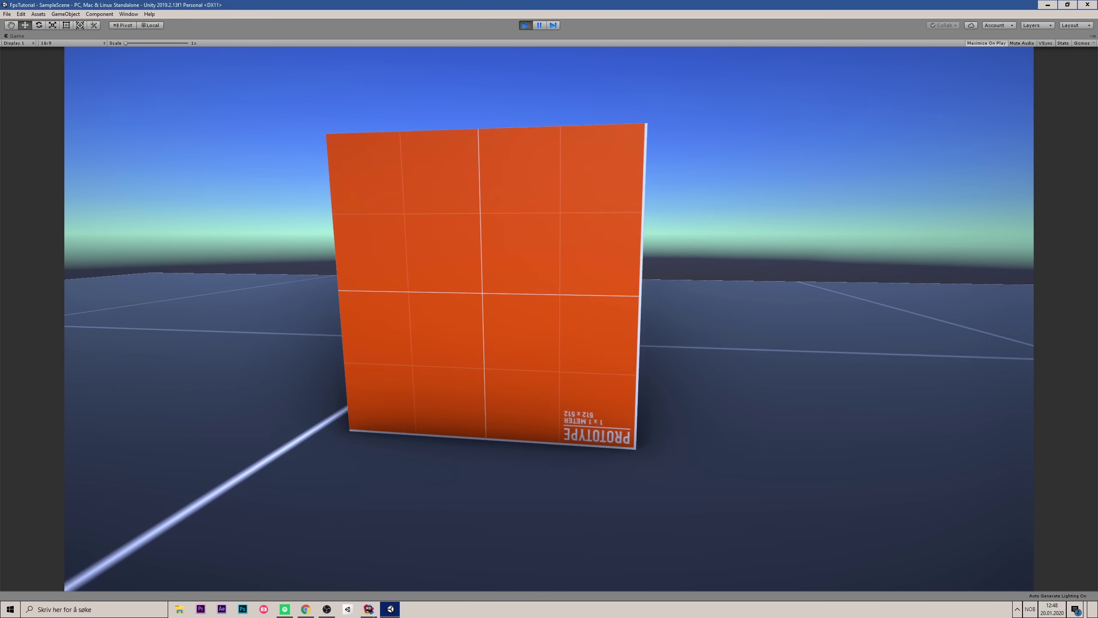
pyautogui.press('w')
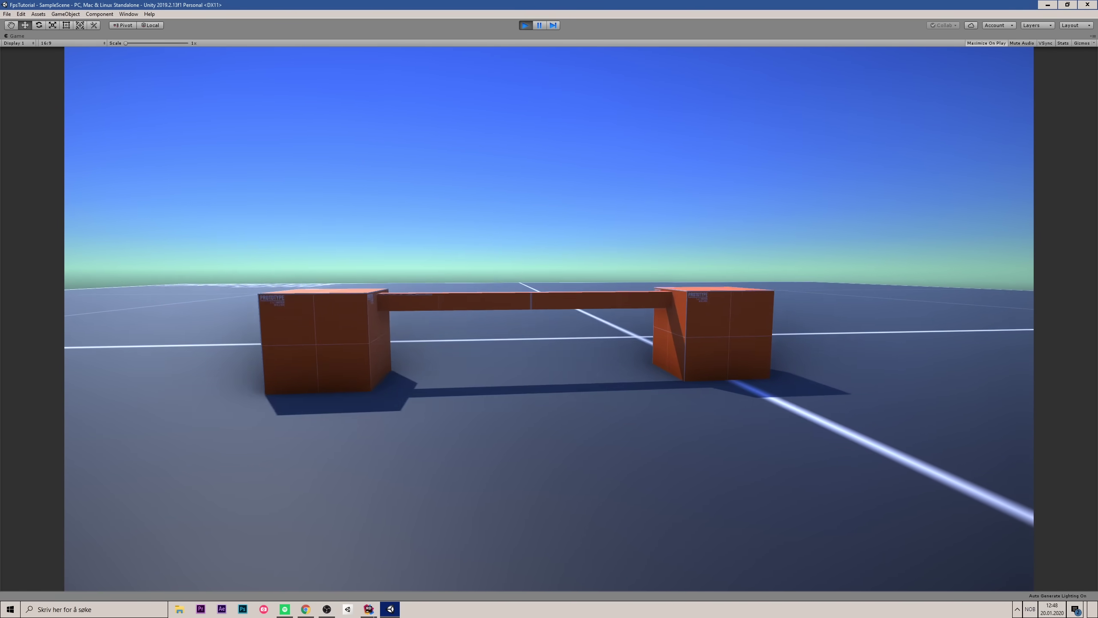
# Keep running and sliding the player back and forth around the bench and cubes
pyautogui.hotkey('ctrl', 's')
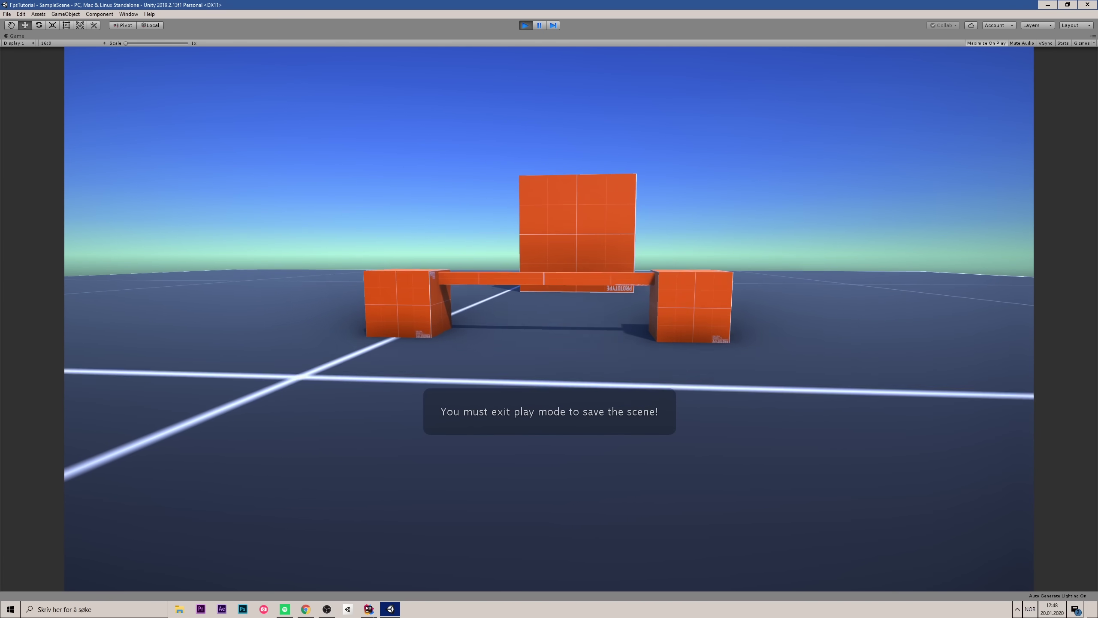
pyautogui.press('w')
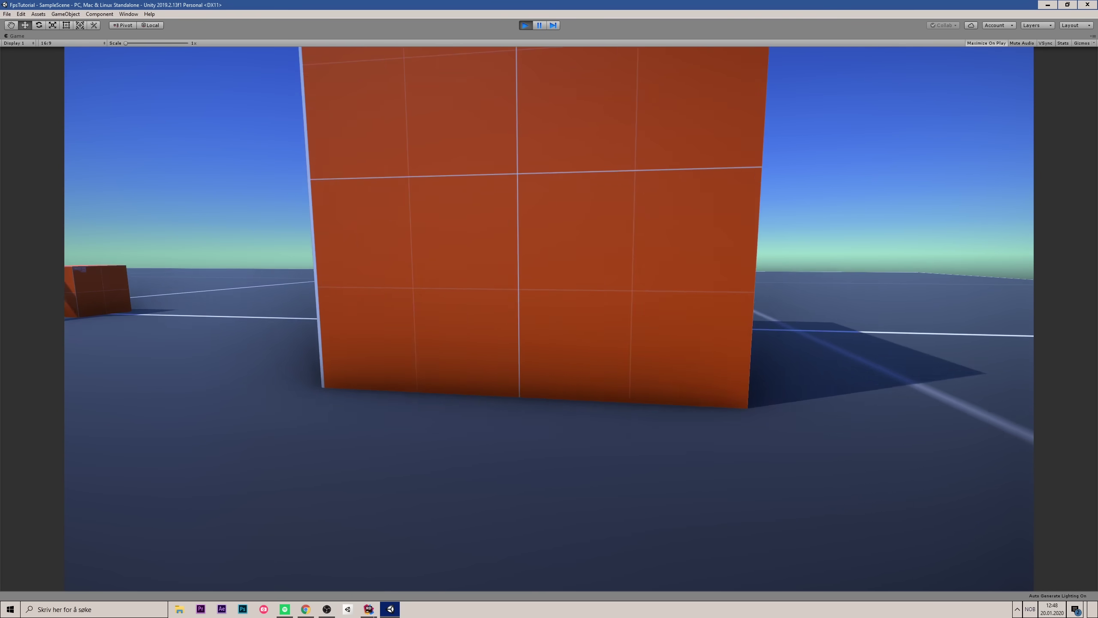
pyautogui.press('s')
pyautogui.press('w')
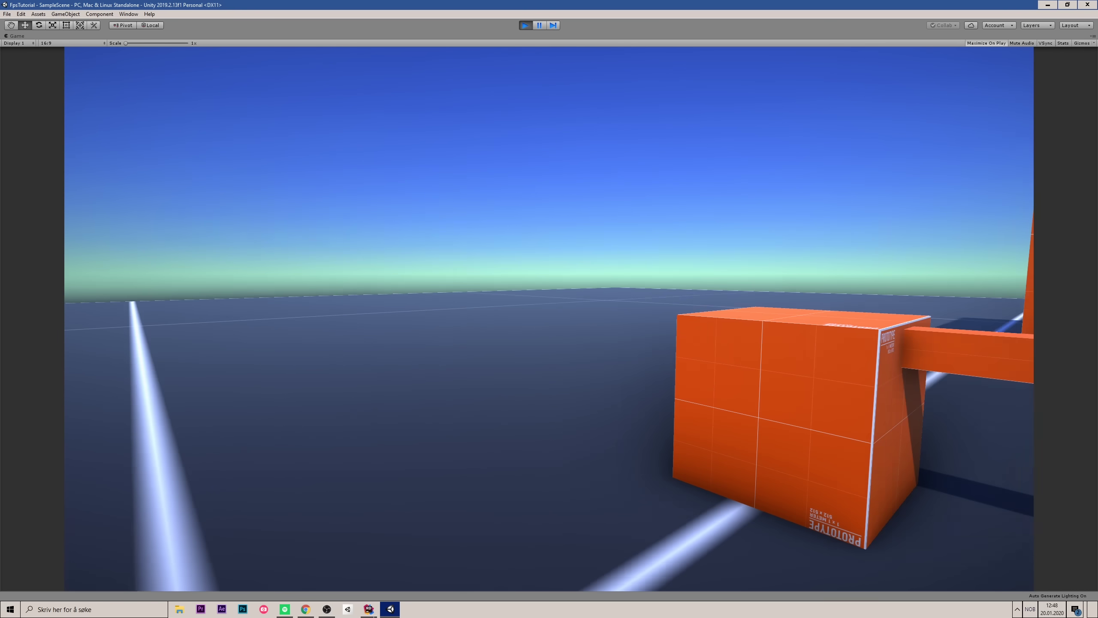
pyautogui.press('w')
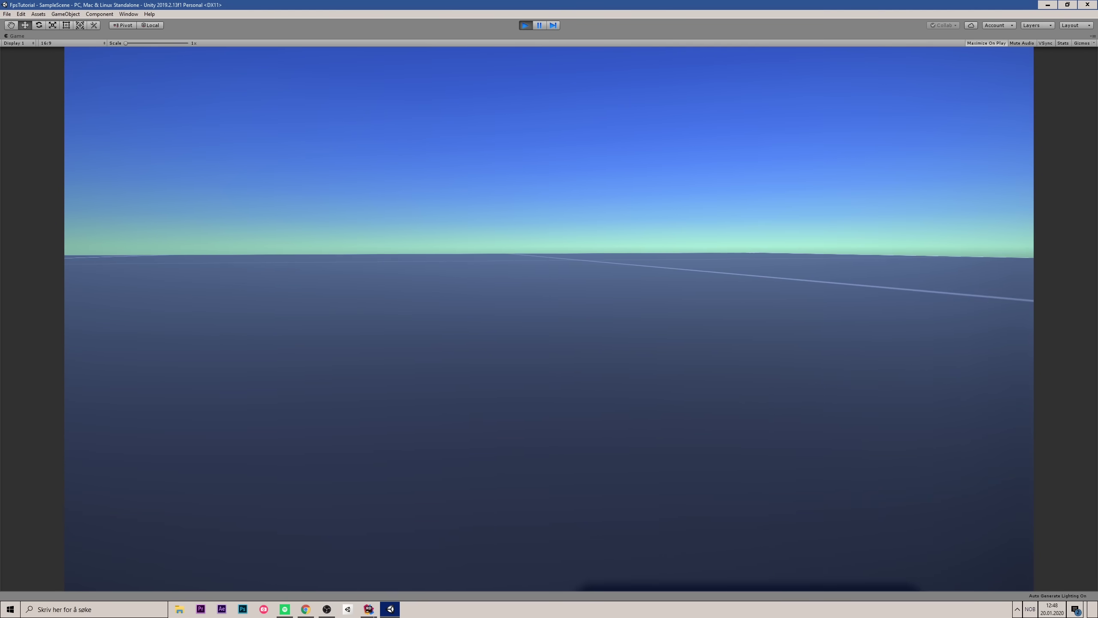
pyautogui.press('s')
pyautogui.press('w')
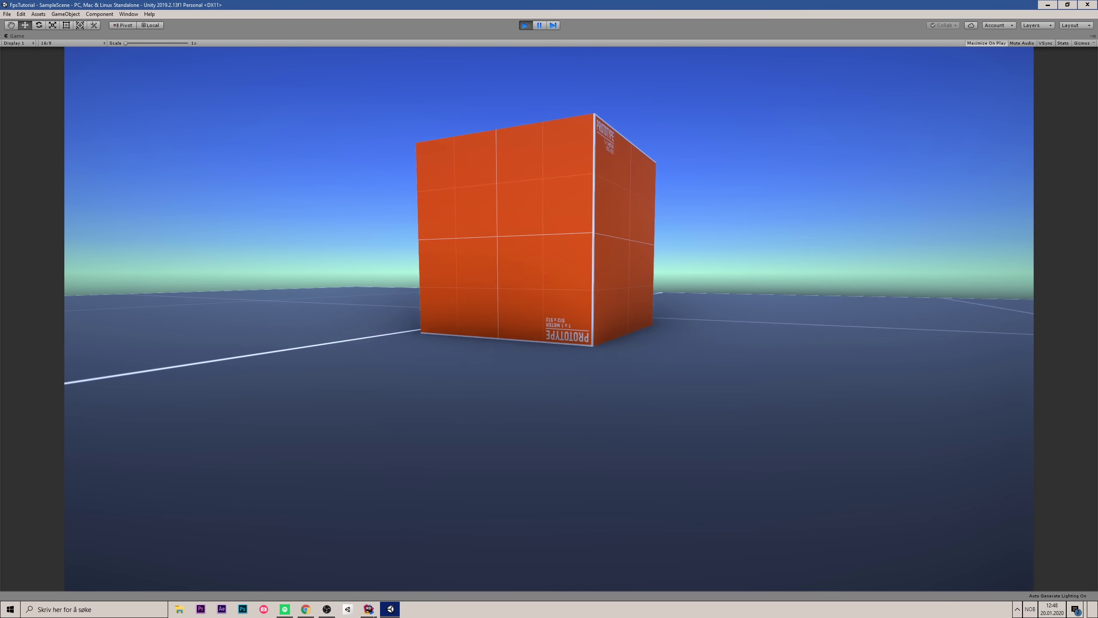
pyautogui.press('w')
pyautogui.press('s')
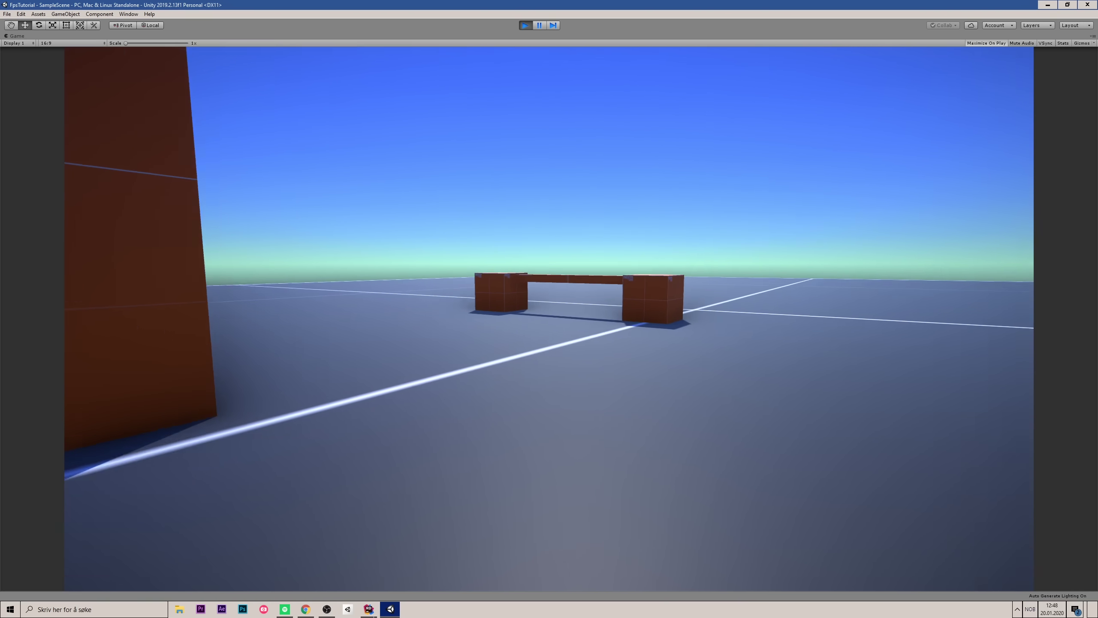
pyautogui.press('w')
pyautogui.press('s')
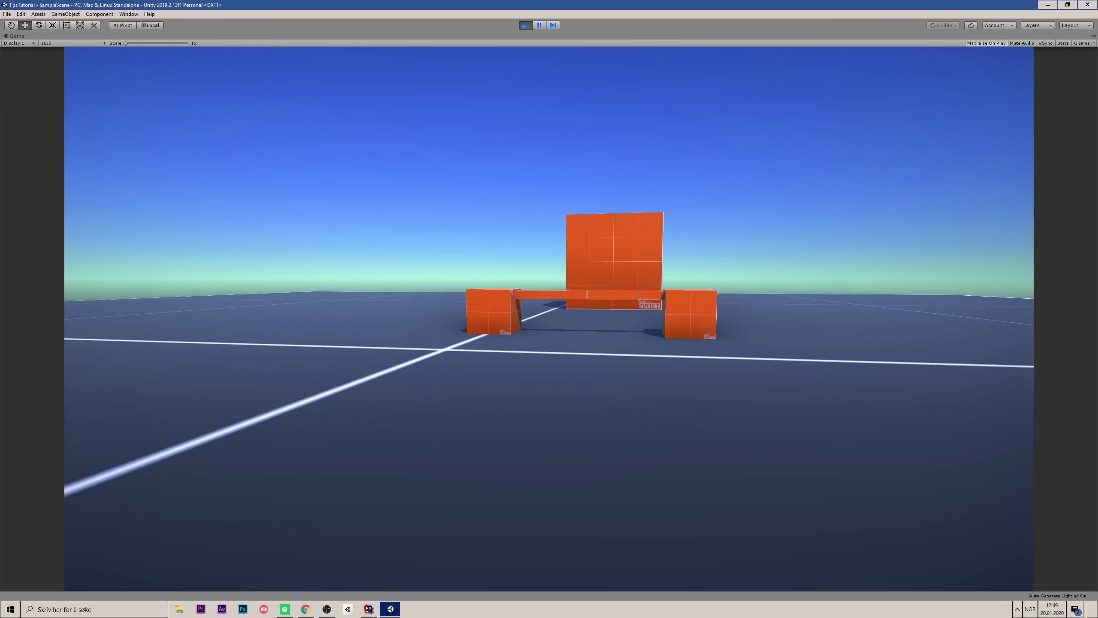
pyautogui.press('w')
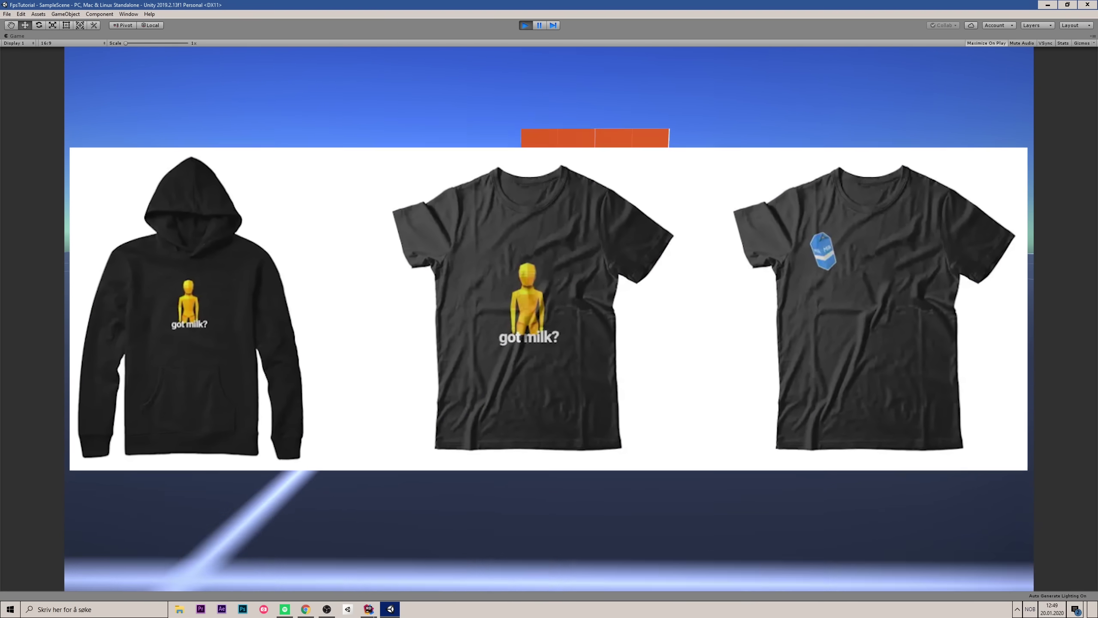
# Walk the player toward the tall cube as the play-test ends
pyautogui.press('w')
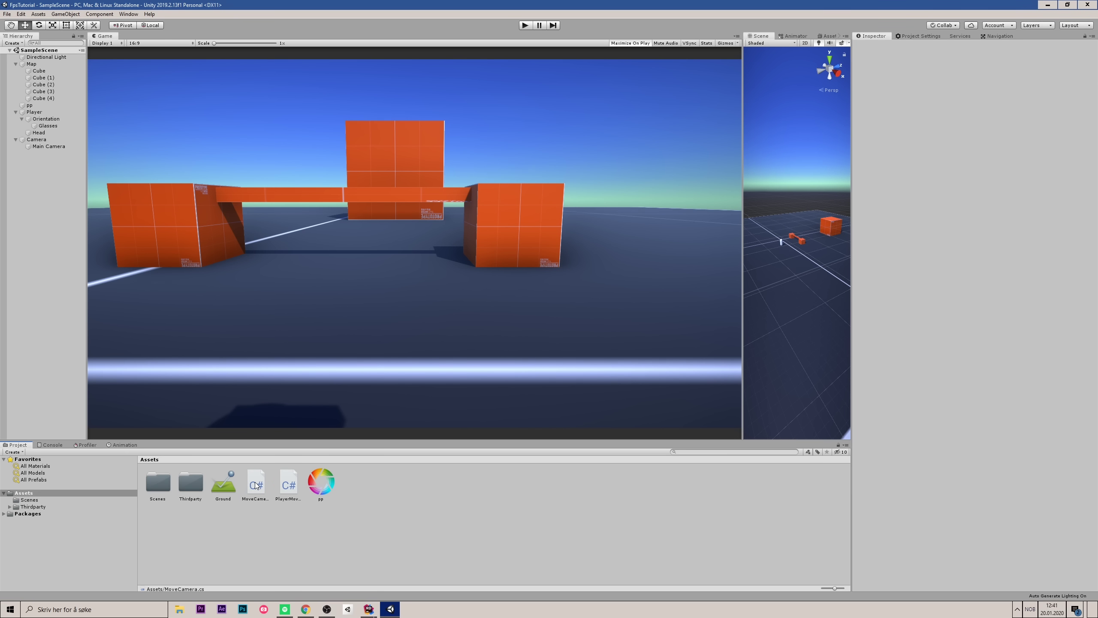
# Open MoveCamera.cs in Rider and highlight the Update code that copies the player's position
pyautogui.doubleClick(256, 484)
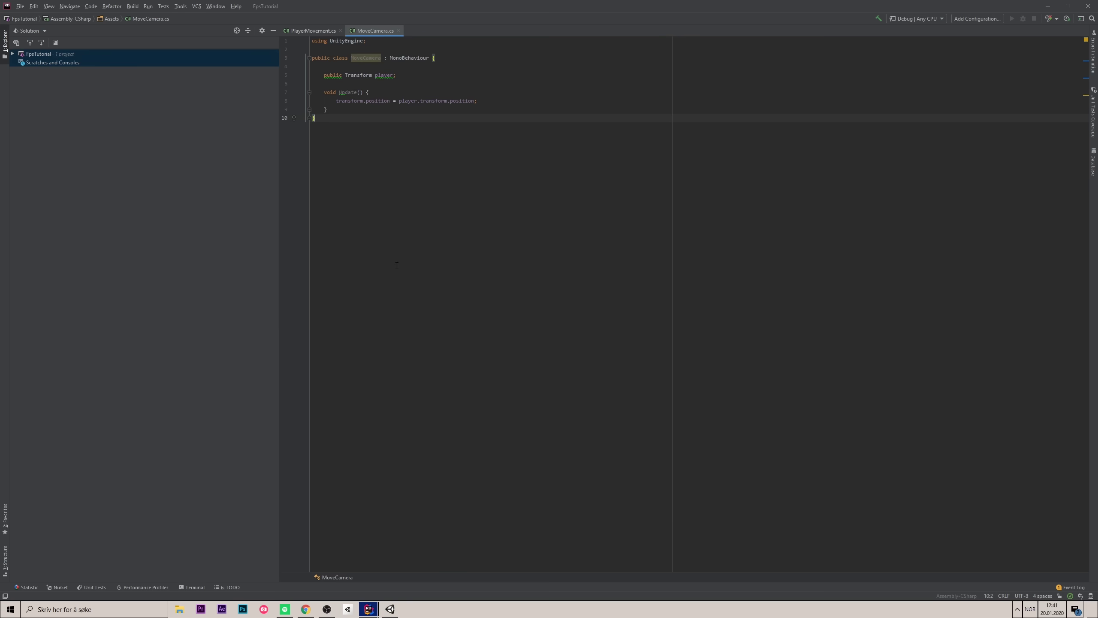
pyautogui.moveTo(400, 121); pyautogui.dragTo(314, 39)
pyautogui.click(389, 117)
# Back in Unity, save the scene and create an empty object named PlayerContainer
pyautogui.hotkey('alt', 'Tab')
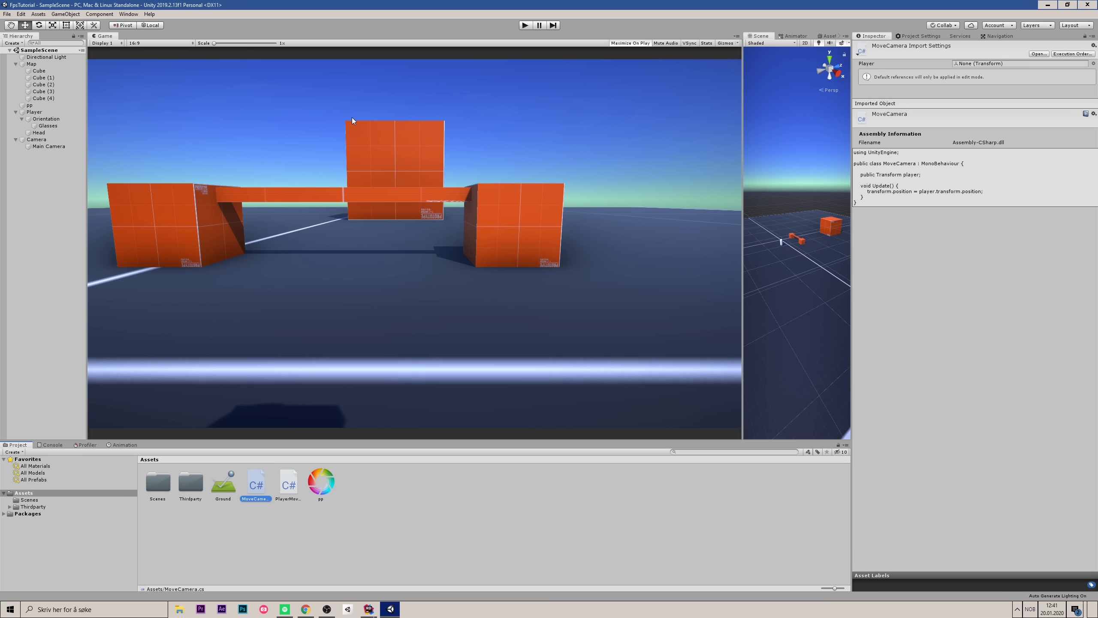
pyautogui.click(37, 140)
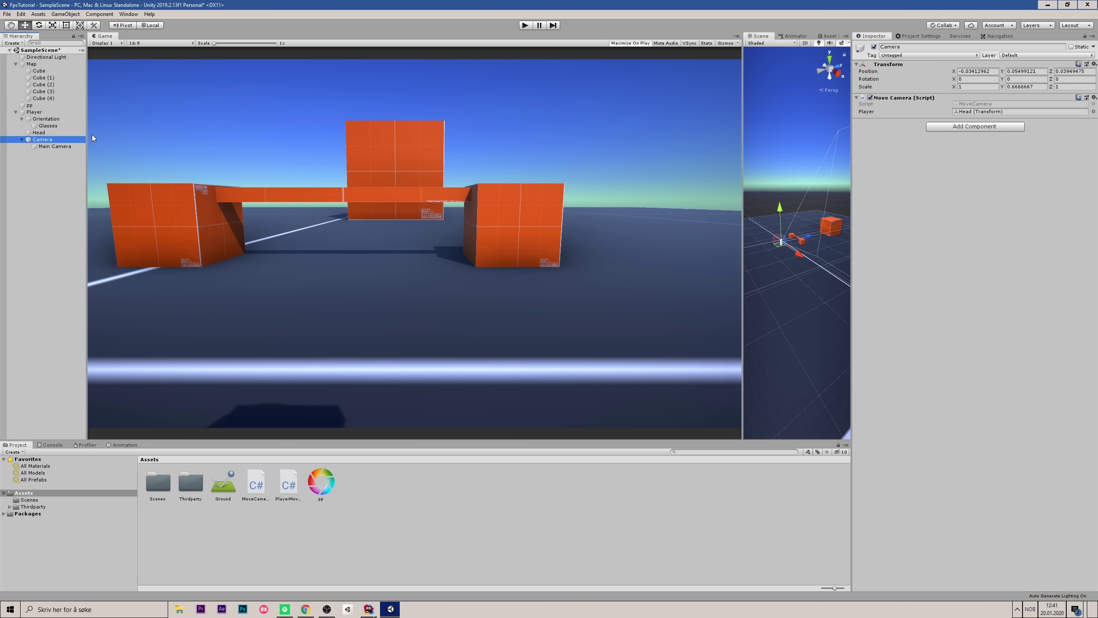
pyautogui.hotkey('ctrl', 'z')
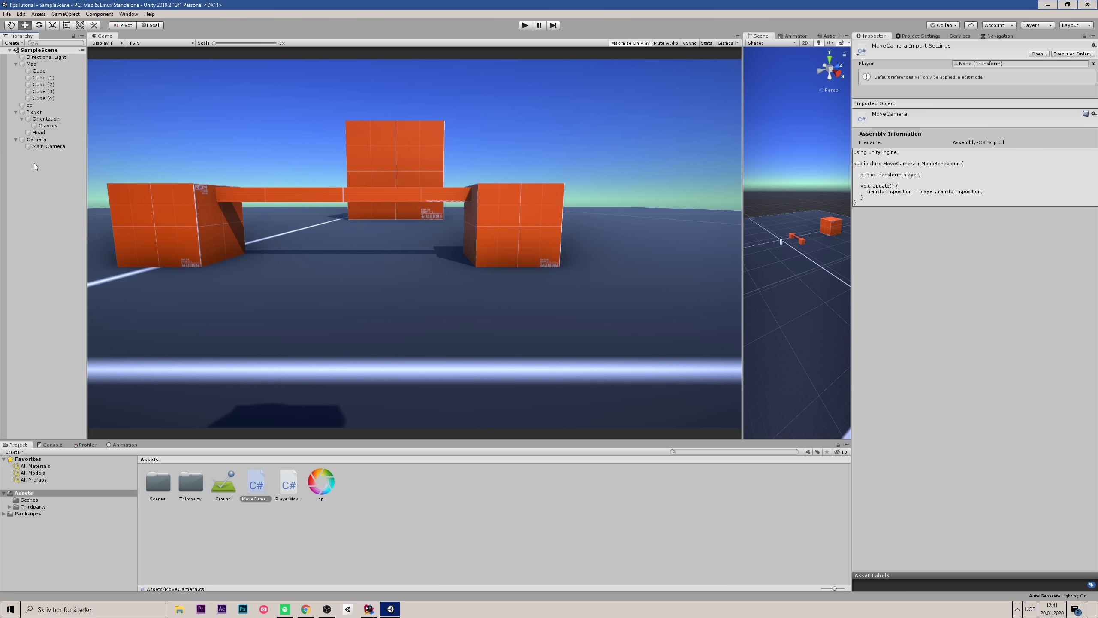
pyautogui.rightClick(35, 163)
pyautogui.click(53, 239)
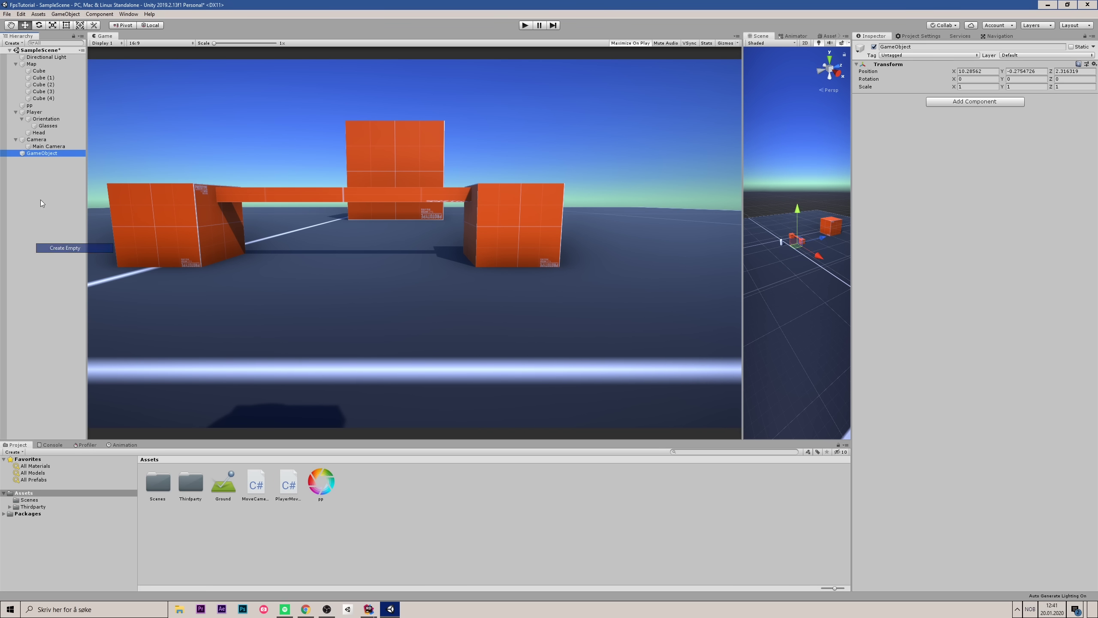
pyautogui.click(37, 155)
pyautogui.write('PlayerXo')
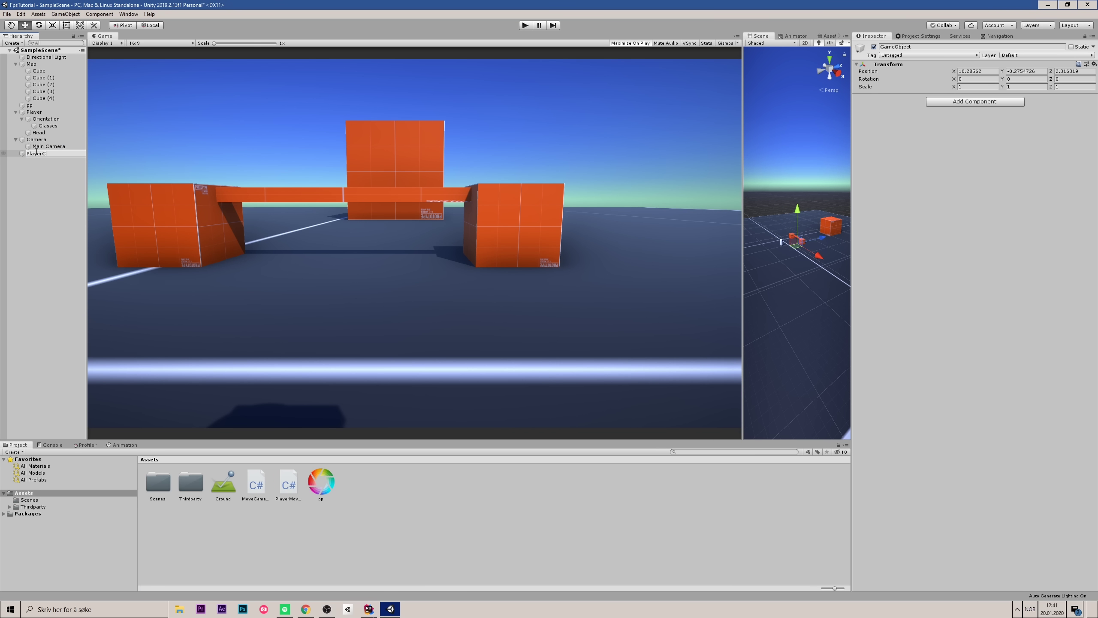
pyautogui.write('ner')
pyautogui.press('Return')
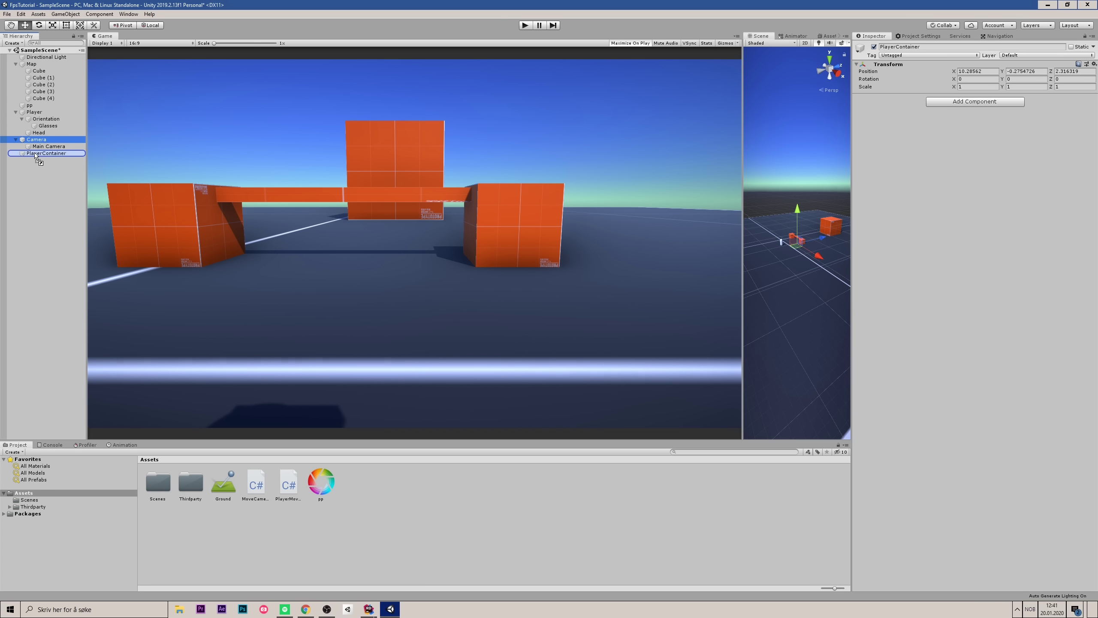
# Nest Camera and Player under PlayerContainer, make it a prefab, and drop a copy in the scene
pyautogui.moveTo(37, 139); pyautogui.dragTo(39, 153)
pyautogui.moveTo(33, 112)
pyautogui.mouseDown()
pyautogui.moveTo(35, 139)
pyautogui.moveTo(315, 484)
pyautogui.mouseUp()
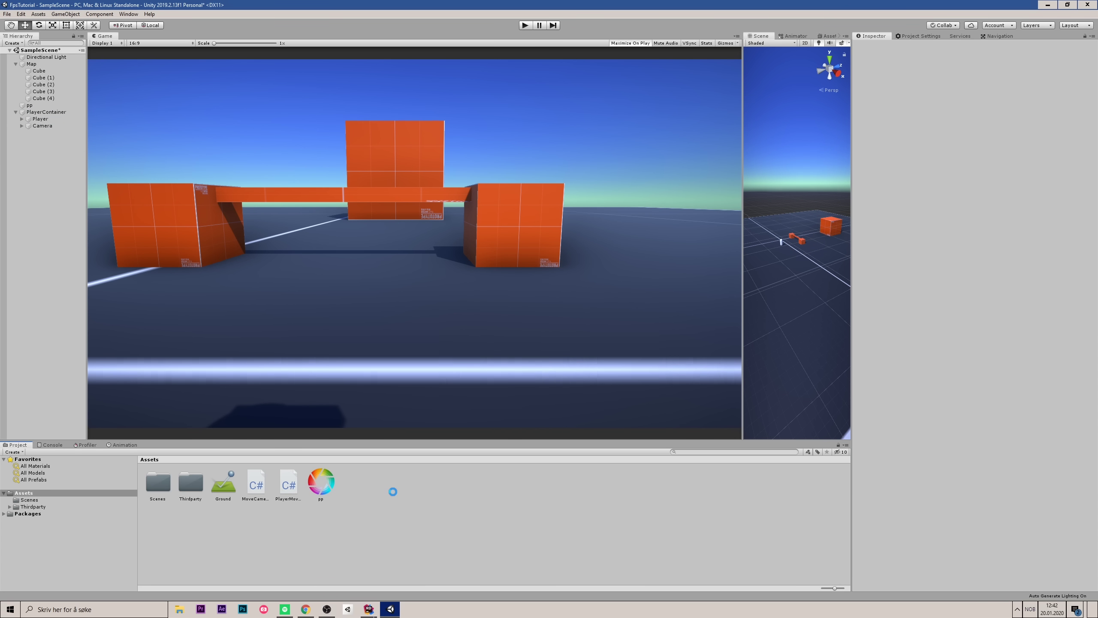
pyautogui.moveTo(743, 361); pyautogui.dragTo(458, 369)
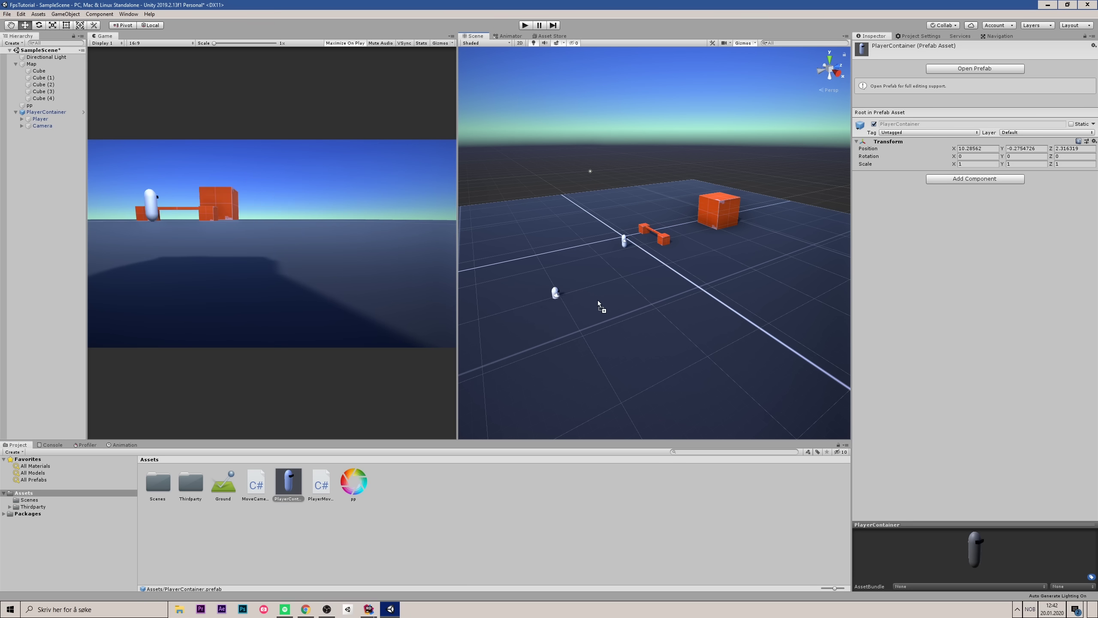
pyautogui.moveTo(298, 489); pyautogui.dragTo(596, 297)
# Delete PlayerContainer (1) and inspect the Player's move speed setting
pyautogui.press('Delete')
pyautogui.click(44, 111)
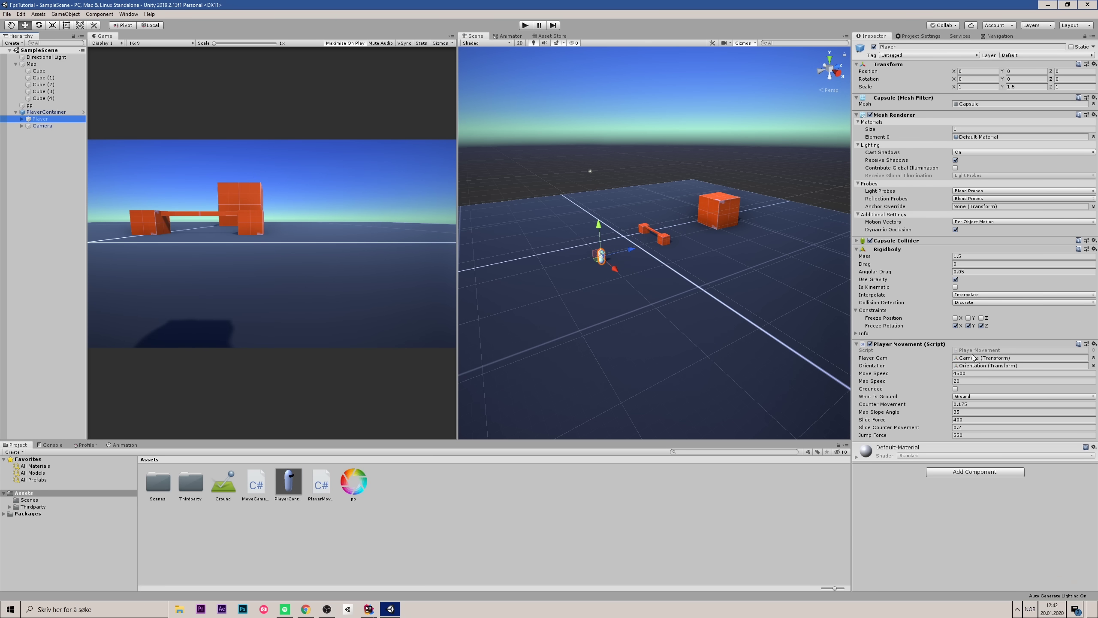
pyautogui.click(982, 374)
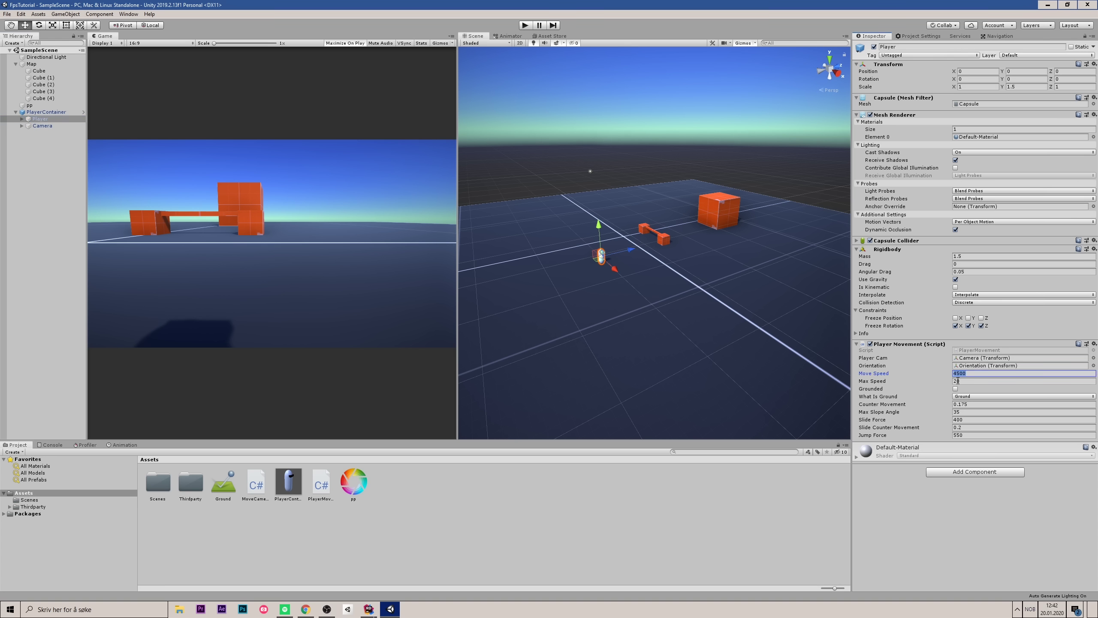
pyautogui.press('Tab')
# Review Counter Movement, Max Slope Angle 35, Slide Force 400 and Slide Counter Movement
pyautogui.click(972, 404)
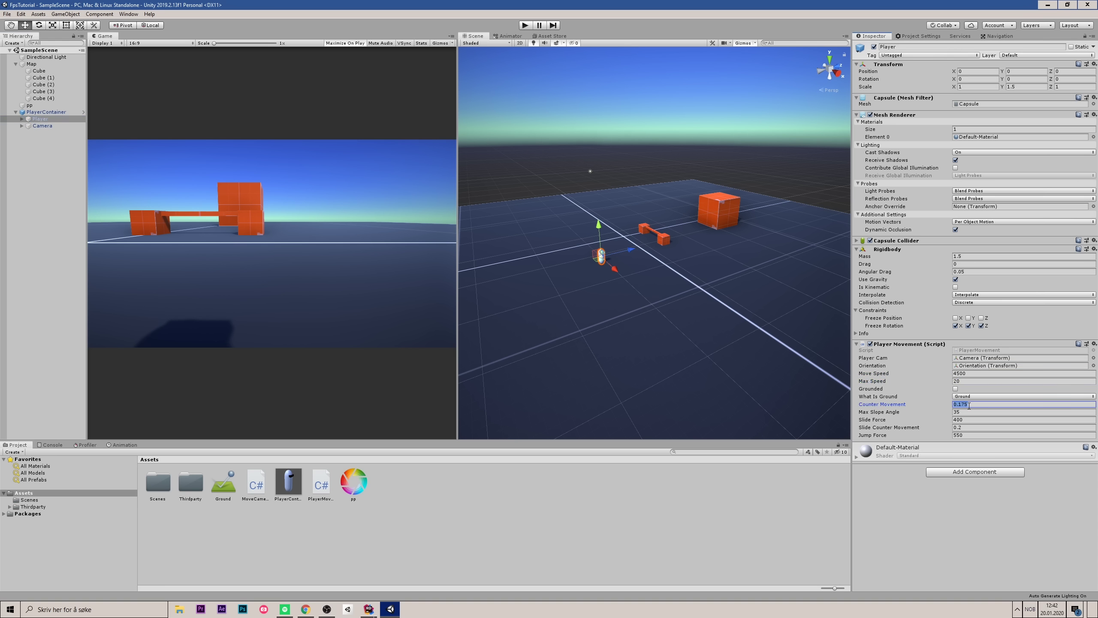
pyautogui.moveTo(973, 404); pyautogui.dragTo(943, 407)
pyautogui.click(973, 413)
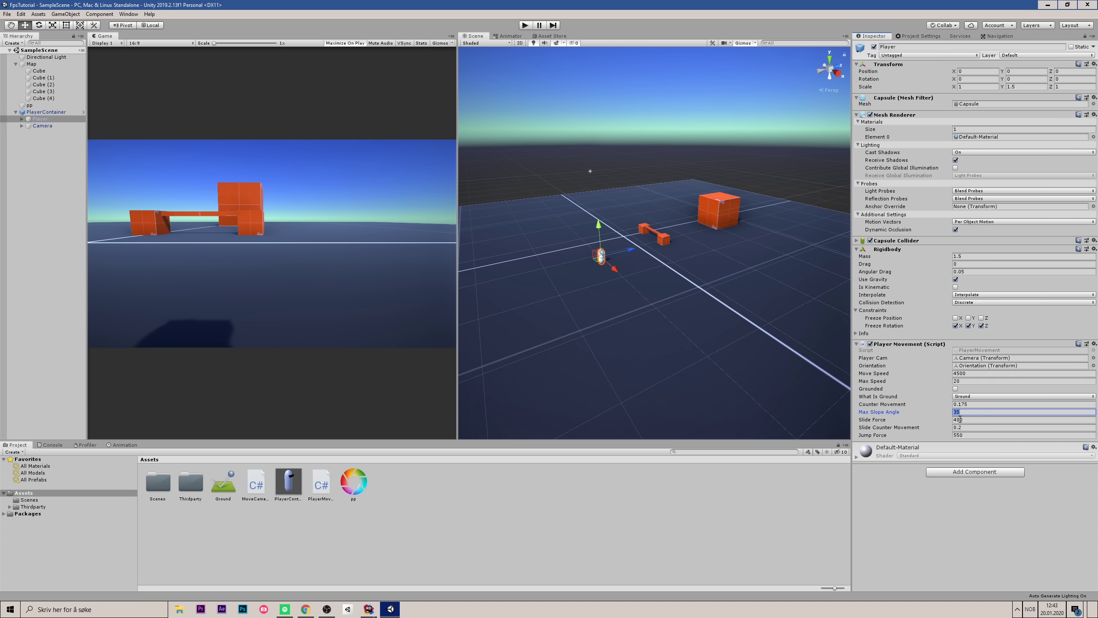
pyautogui.click(974, 421)
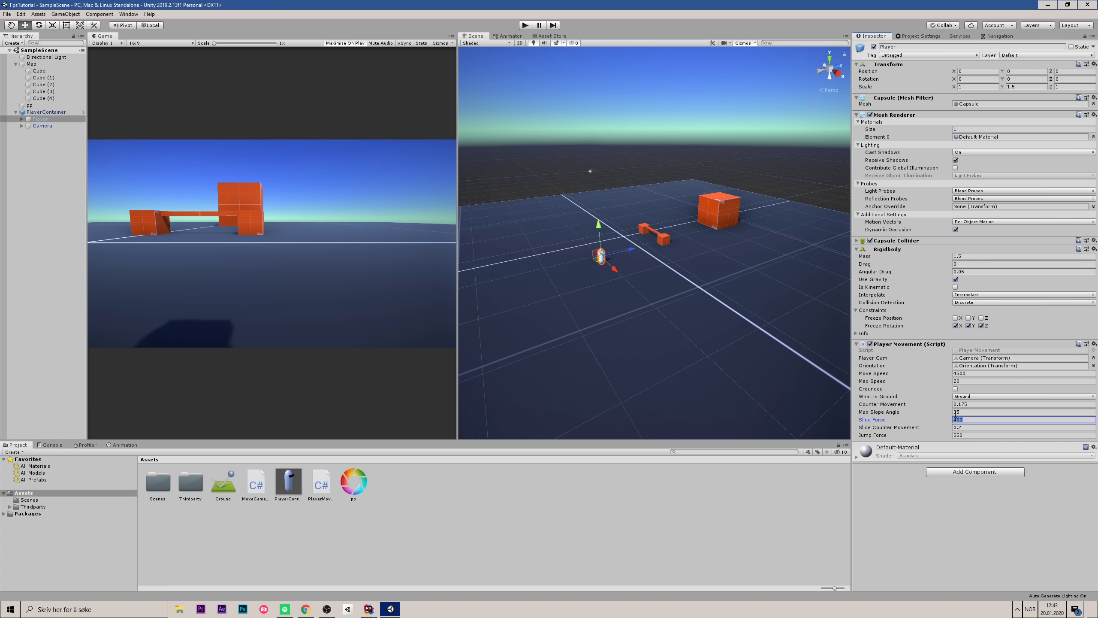
pyautogui.click(979, 427)
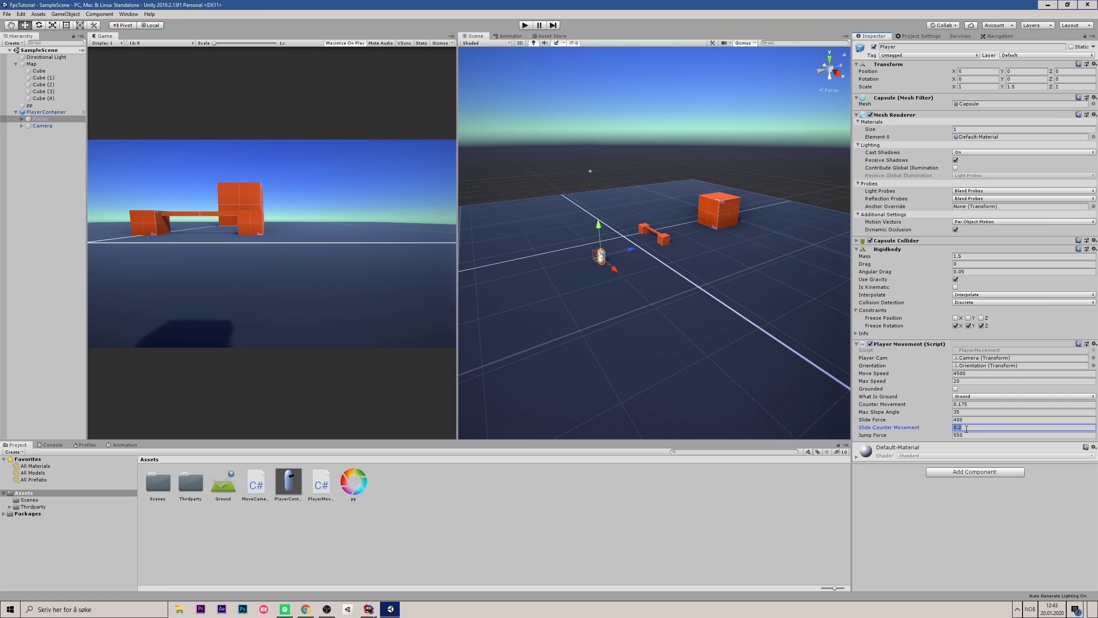
pyautogui.click(965, 496)
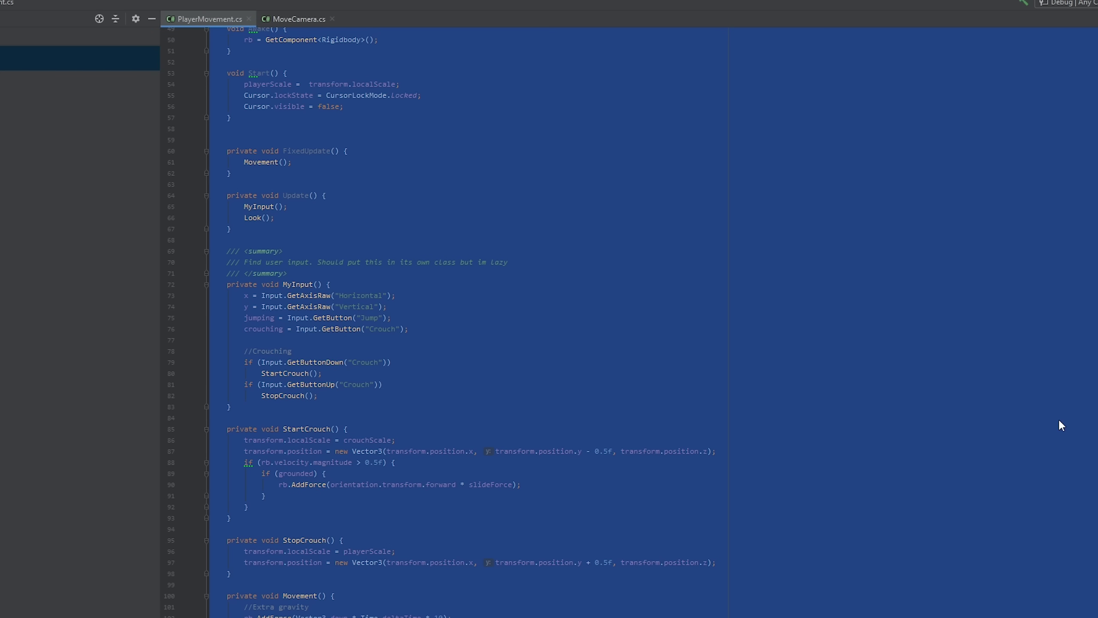
pyautogui.scroll(8, 626, 196)
pyautogui.scroll(8, 627, 196)
pyautogui.click(627, 199)
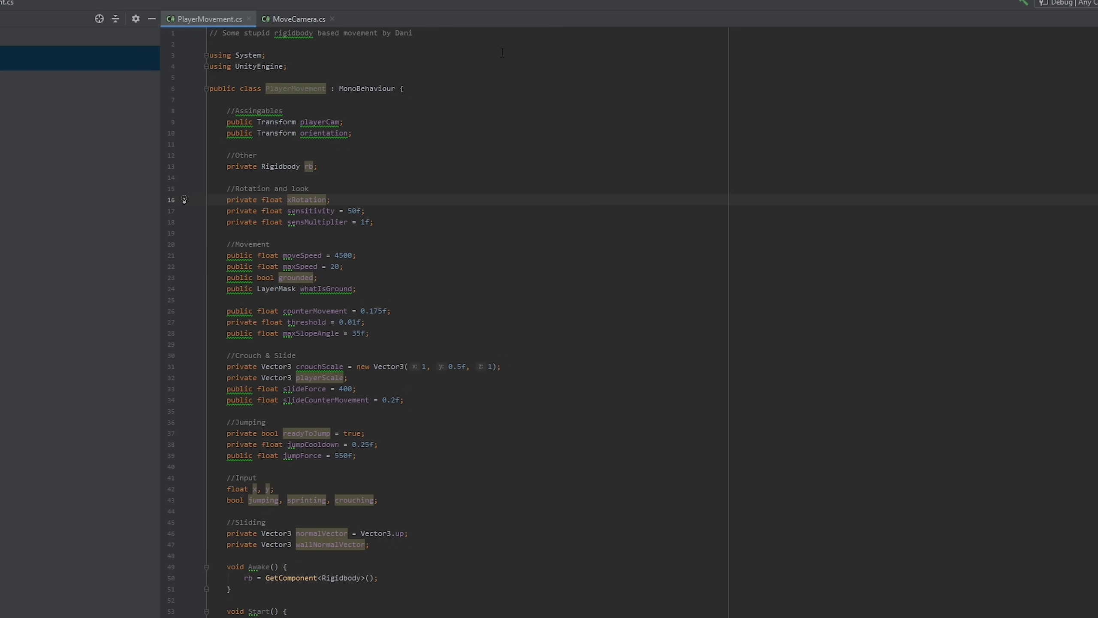
pyautogui.scroll(-3, 431, 164)
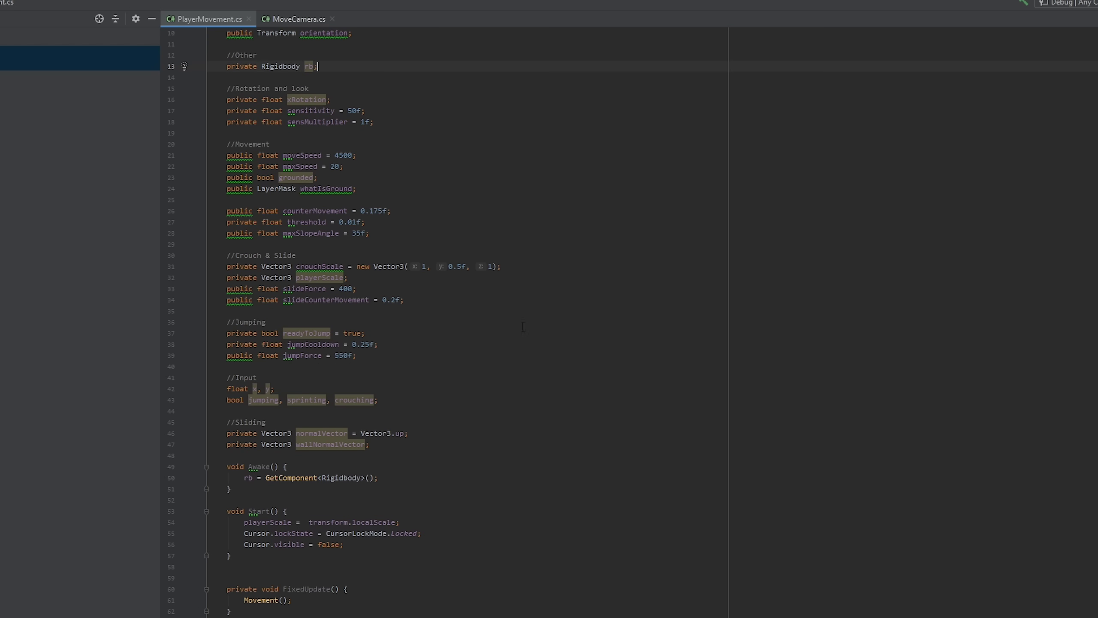
pyautogui.scroll(-4, 460, 271)
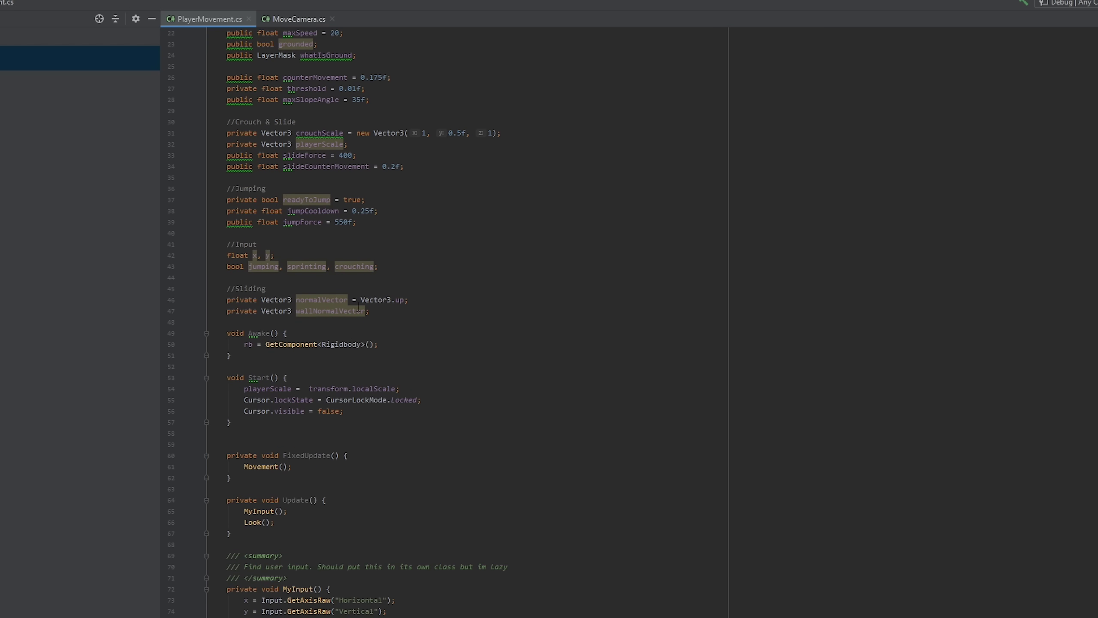
pyautogui.scroll(-2, 358, 307)
pyautogui.moveTo(209, 333); pyautogui.dragTo(394, 345)
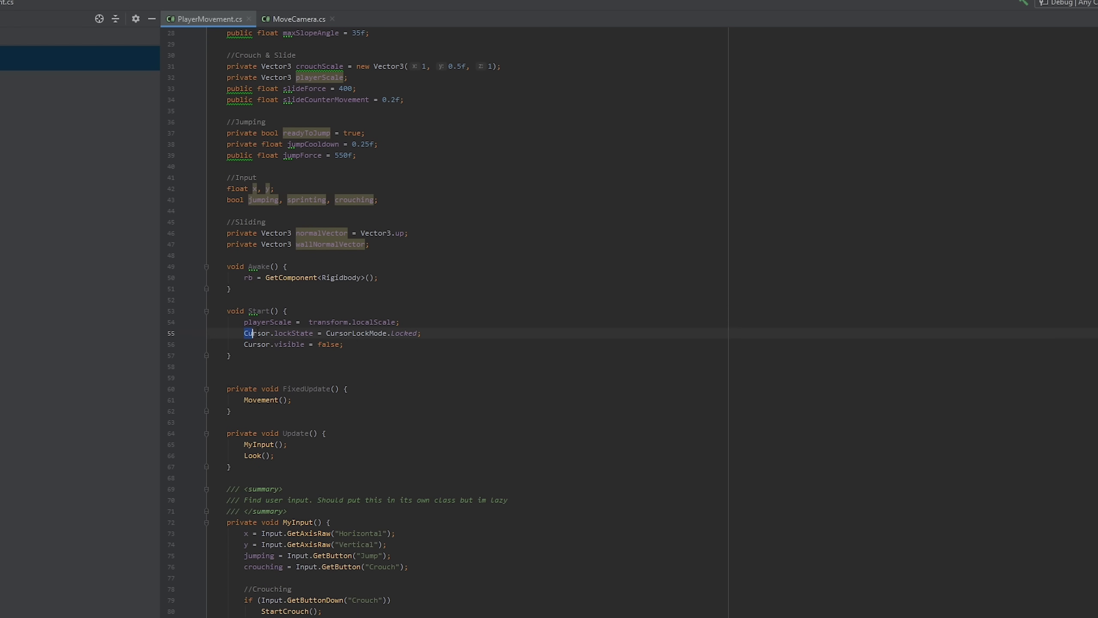
pyautogui.click(380, 345)
pyautogui.scroll(-2, 415, 325)
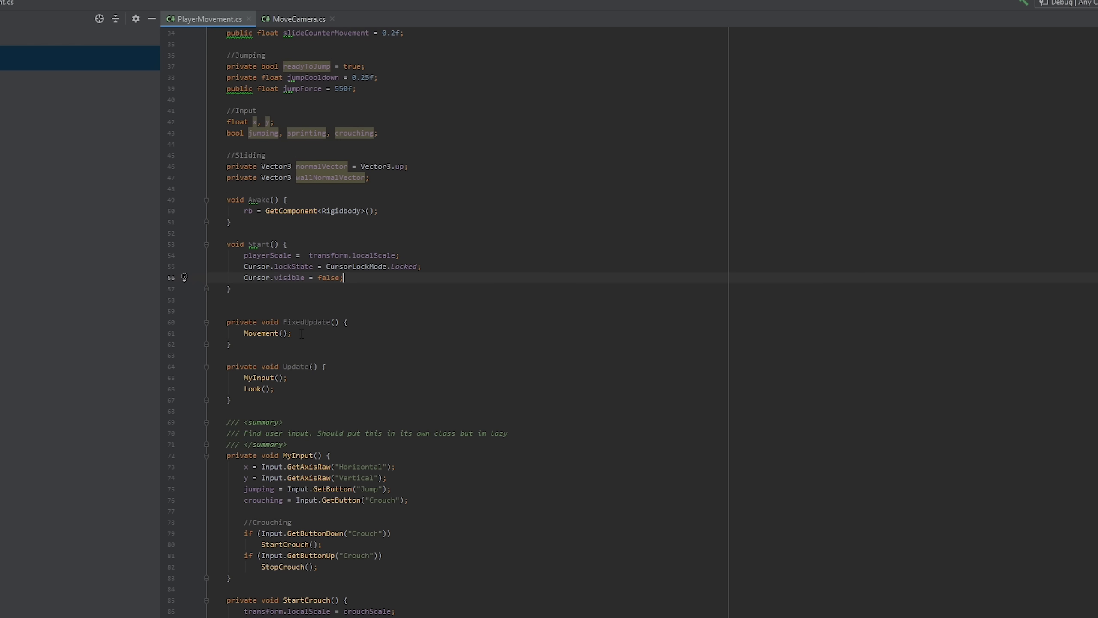
pyautogui.moveTo(292, 333)
pyautogui.mouseDown()
pyautogui.moveTo(243, 332)
pyautogui.moveTo(244, 311)
pyautogui.mouseUp()
pyautogui.scroll(-2, 377, 306)
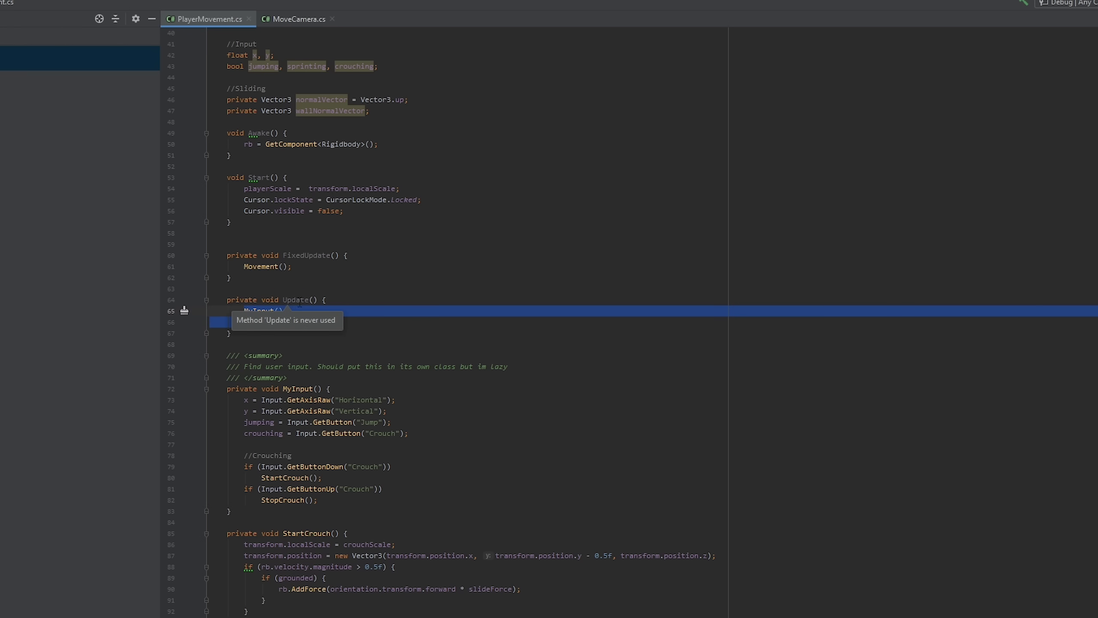
pyautogui.click(439, 322)
pyautogui.scroll(-3, 440, 323)
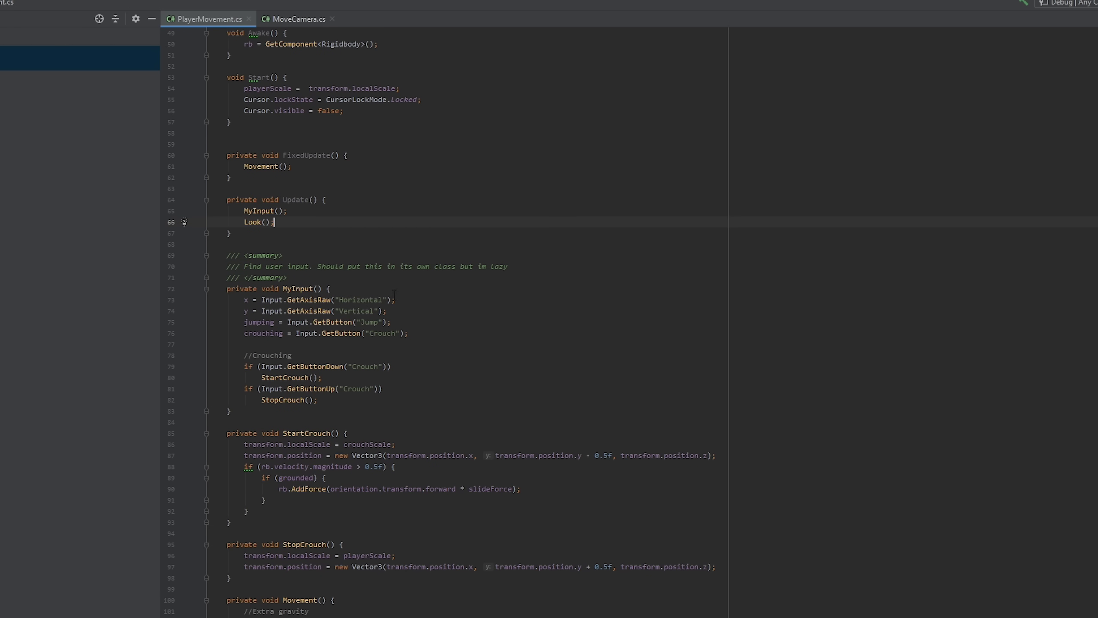
pyautogui.moveTo(238, 300)
pyautogui.mouseDown()
pyautogui.moveTo(370, 412)
pyautogui.moveTo(366, 401)
pyautogui.mouseUp()
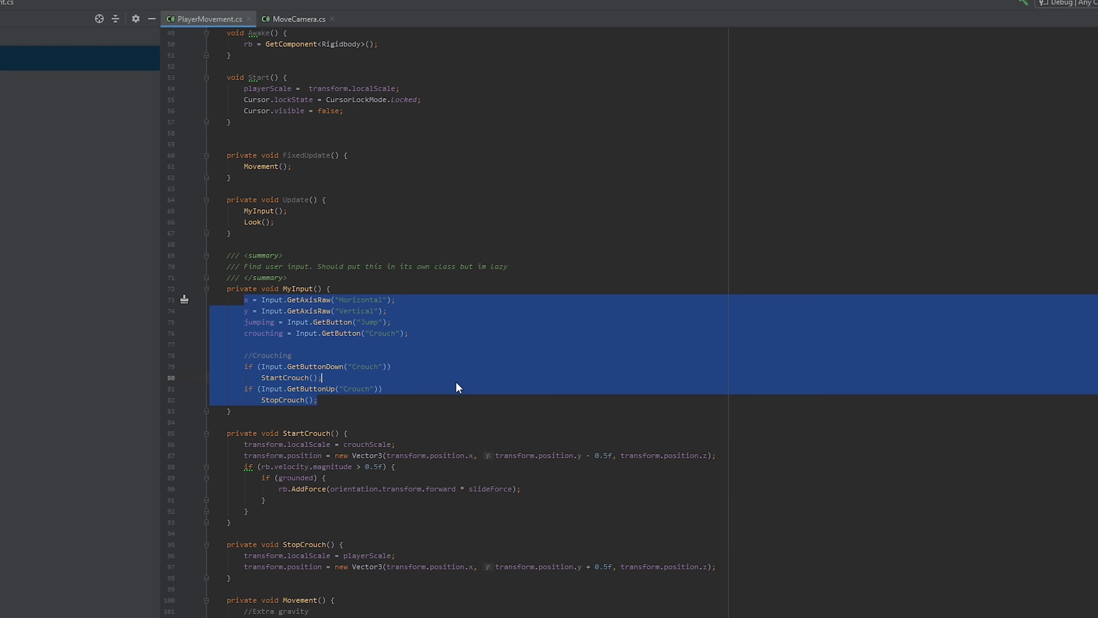
pyautogui.click(433, 389)
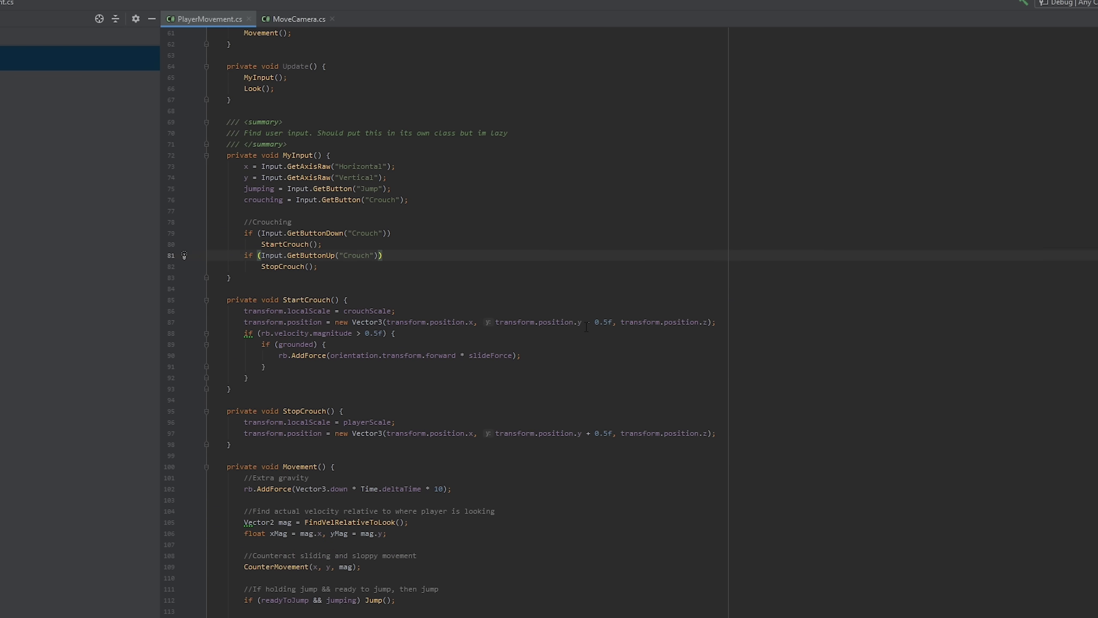
pyautogui.moveTo(226, 299); pyautogui.dragTo(403, 383)
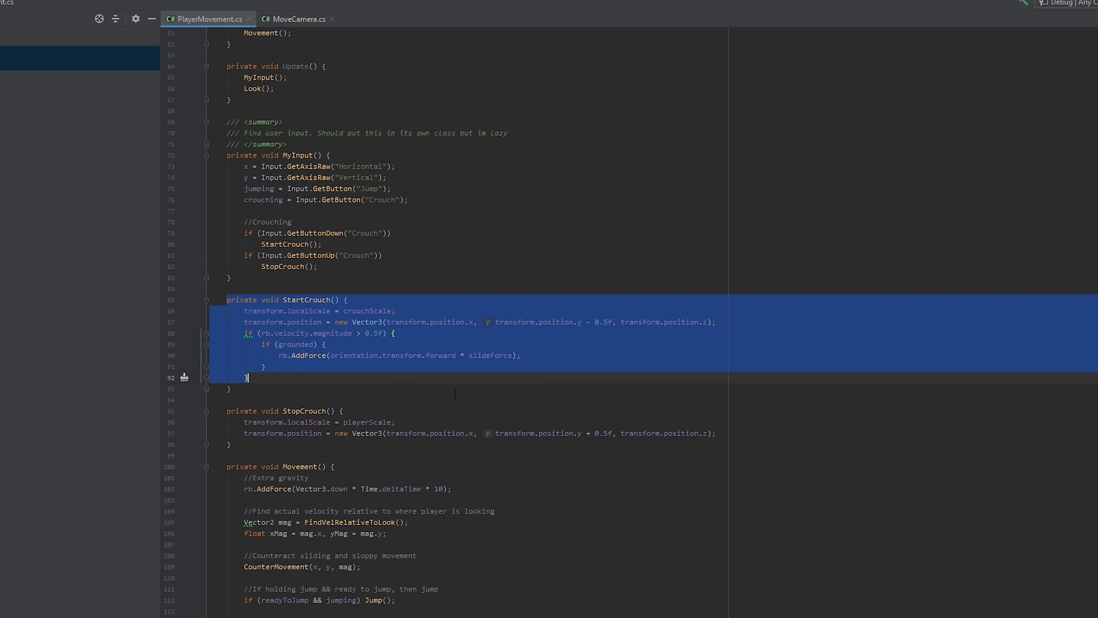
pyautogui.click(455, 393)
pyautogui.scroll(-4, 286, 325)
pyautogui.moveTo(229, 278); pyautogui.dragTo(437, 320)
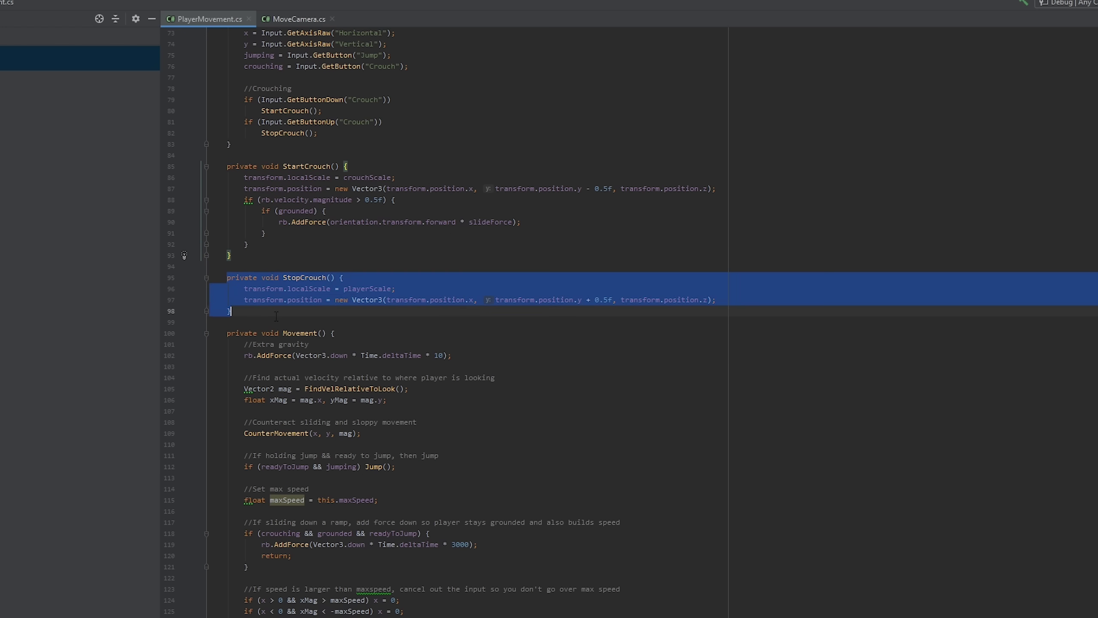
pyautogui.scroll(-2, 439, 316)
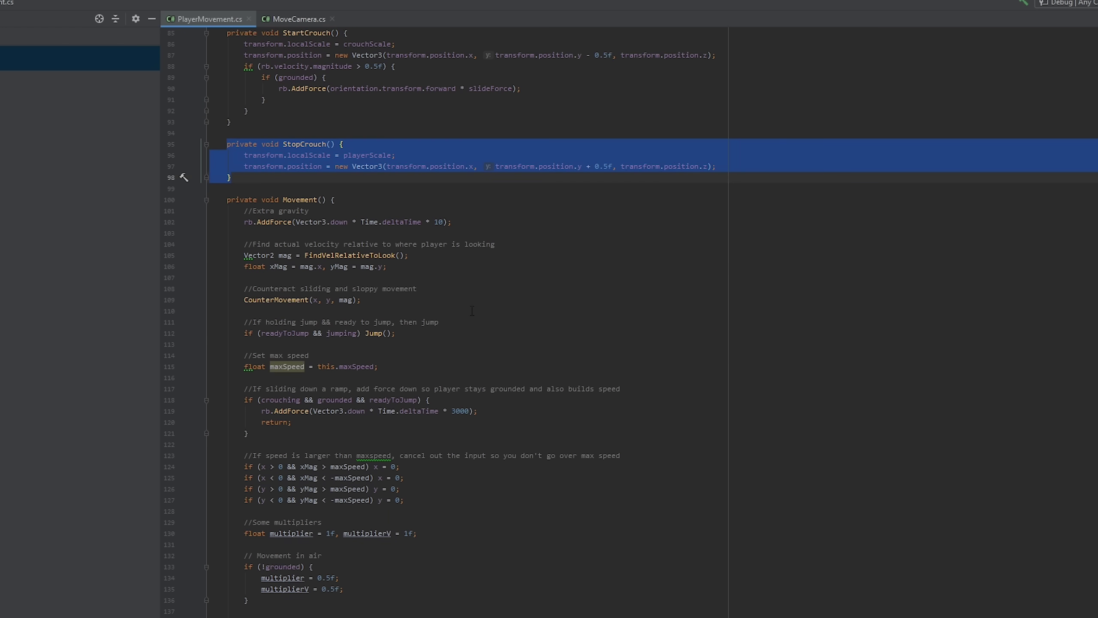
pyautogui.click(347, 257)
pyautogui.click(326, 256)
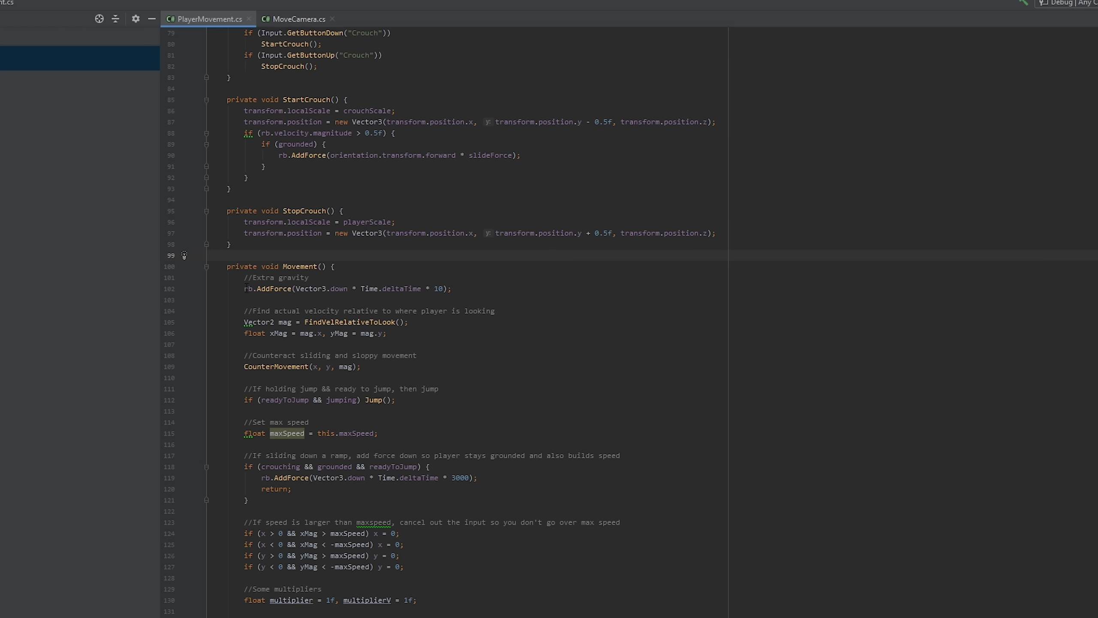
pyautogui.moveTo(245, 289); pyautogui.dragTo(453, 288)
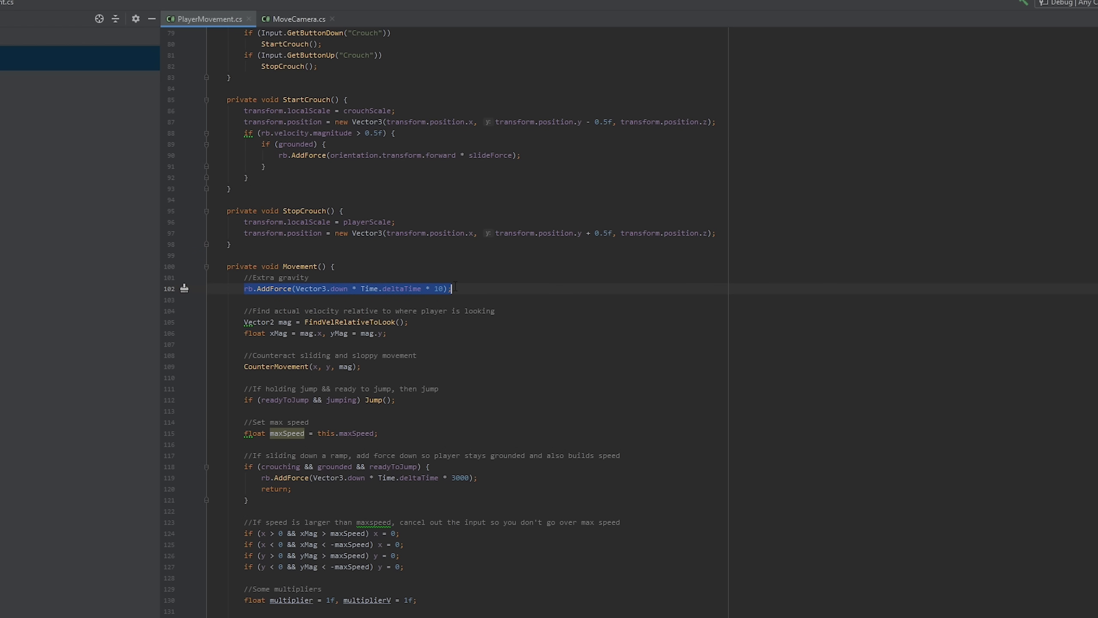
pyautogui.click(489, 291)
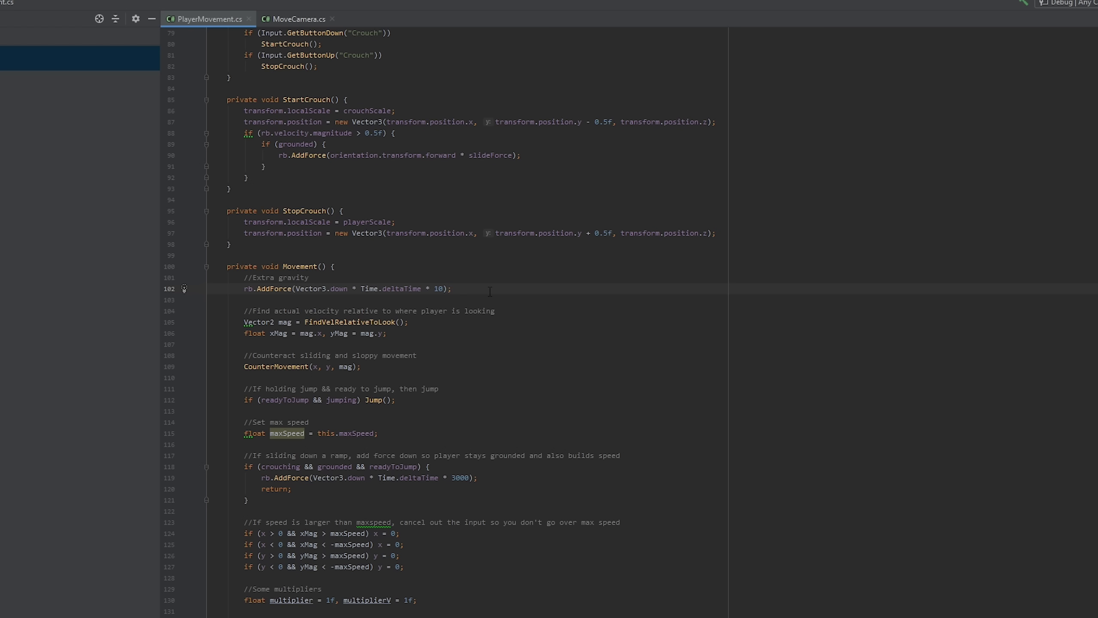
pyautogui.moveTo(491, 290); pyautogui.dragTo(245, 290)
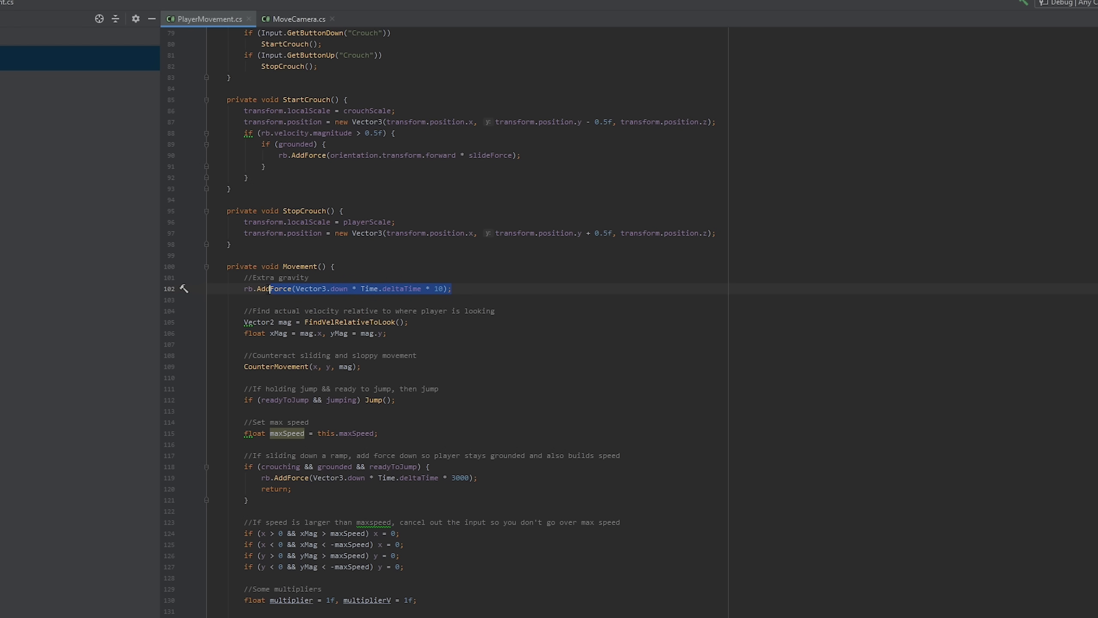
pyautogui.click(288, 289)
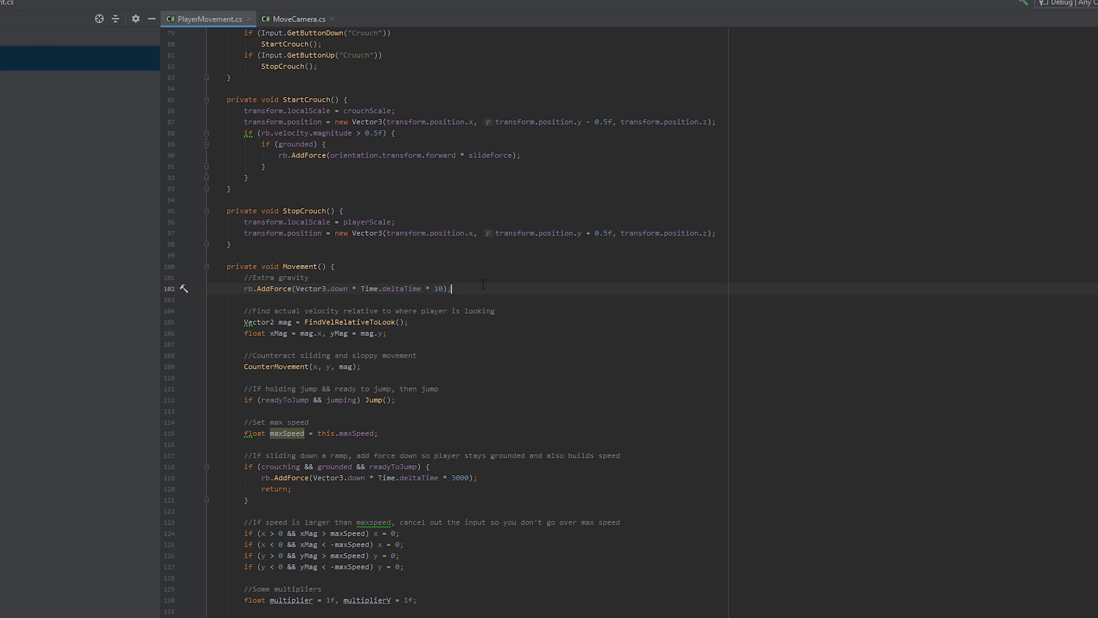
pyautogui.scroll(-3, 518, 326)
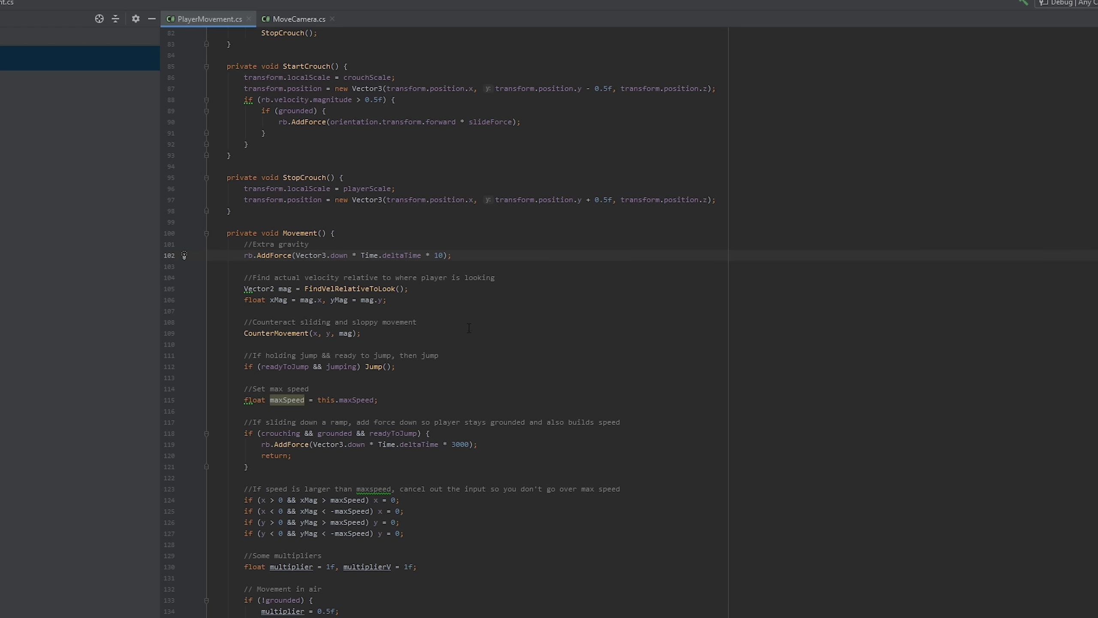
pyautogui.moveTo(244, 288); pyautogui.dragTo(387, 288)
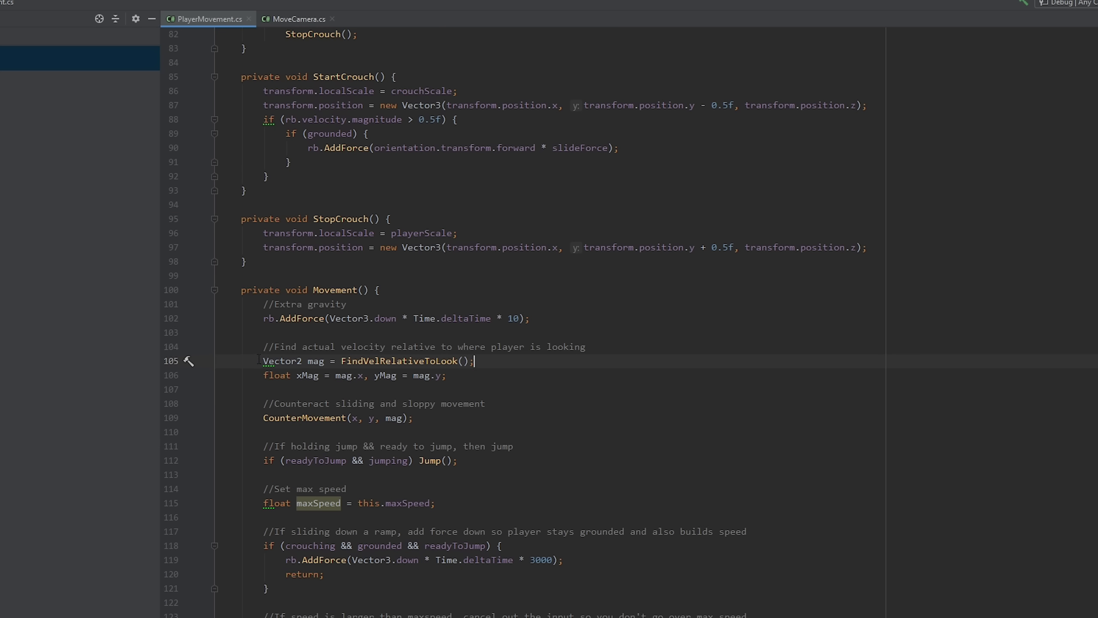
pyautogui.moveTo(447, 360); pyautogui.dragTo(474, 361)
pyautogui.click(511, 360)
pyautogui.scroll(-1, 517, 361)
pyautogui.moveTo(413, 375); pyautogui.dragTo(265, 379)
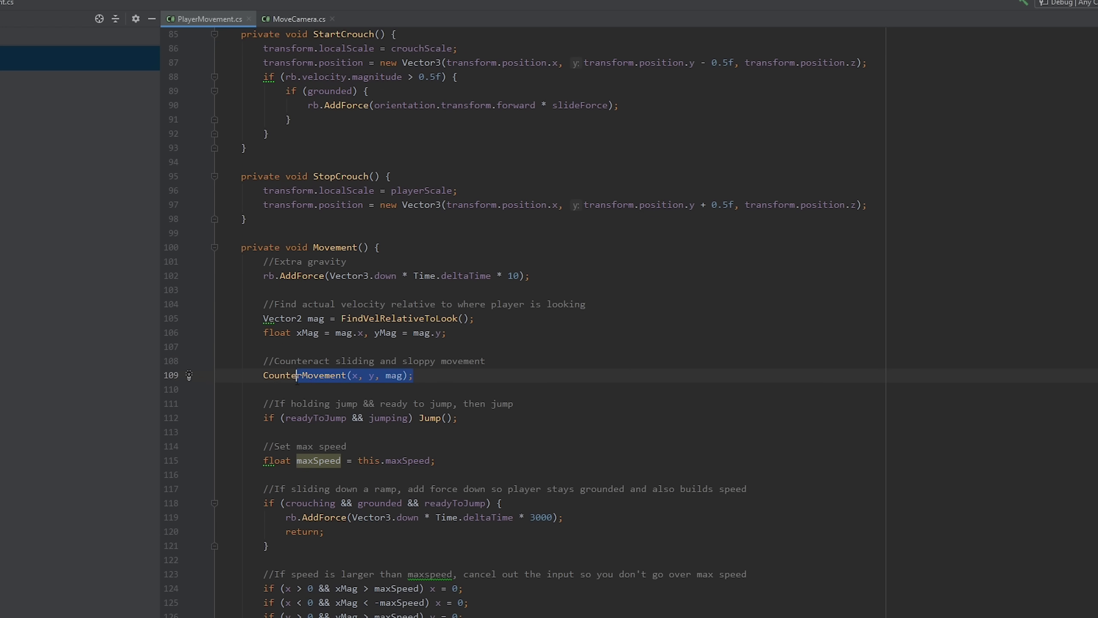
pyautogui.click(432, 375)
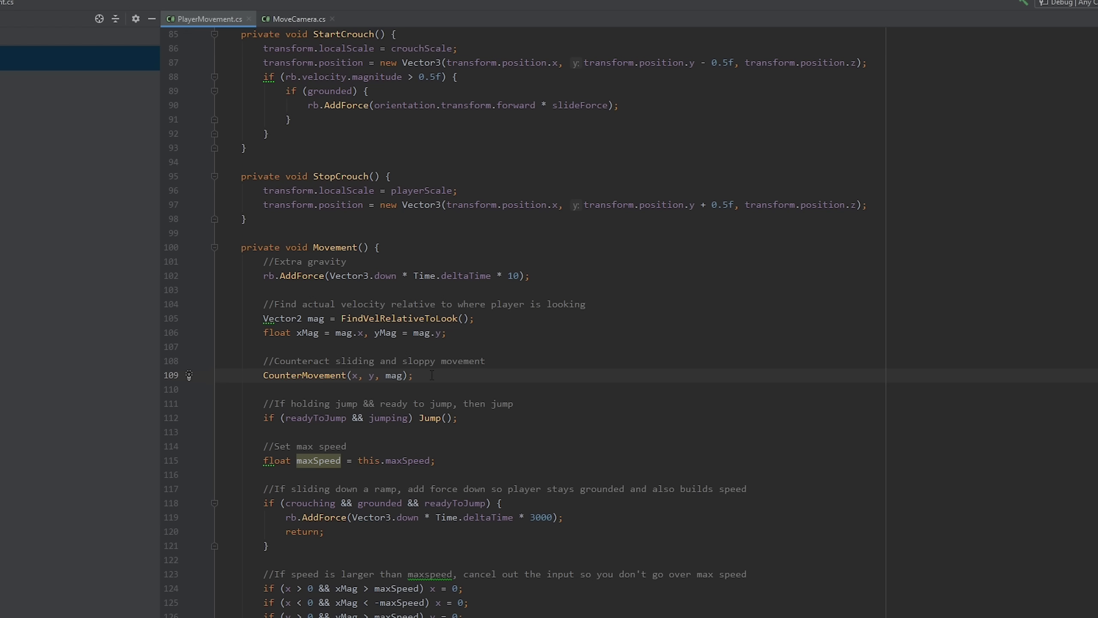
pyautogui.scroll(-1, 432, 374)
pyautogui.moveTo(459, 376); pyautogui.dragTo(263, 375)
pyautogui.scroll(-3, 286, 375)
pyautogui.moveTo(437, 291); pyautogui.dragTo(264, 290)
pyautogui.scroll(-3, 264, 290)
pyautogui.scroll(-6, 352, 375)
pyautogui.click(352, 418)
pyautogui.scroll(-3, 352, 375)
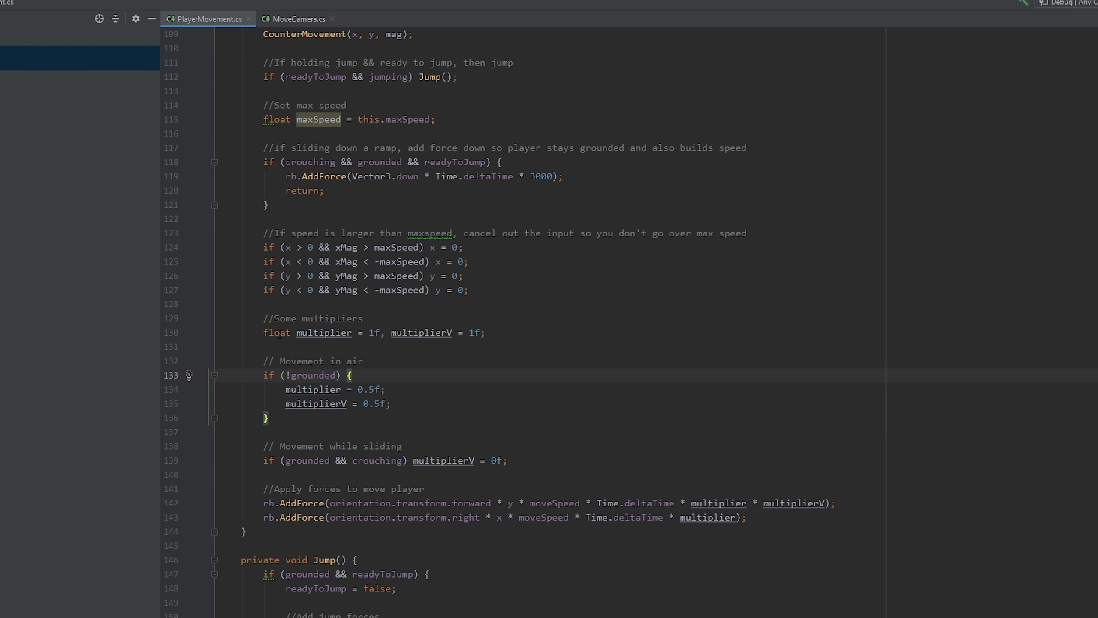
pyautogui.scroll(-1, 280, 335)
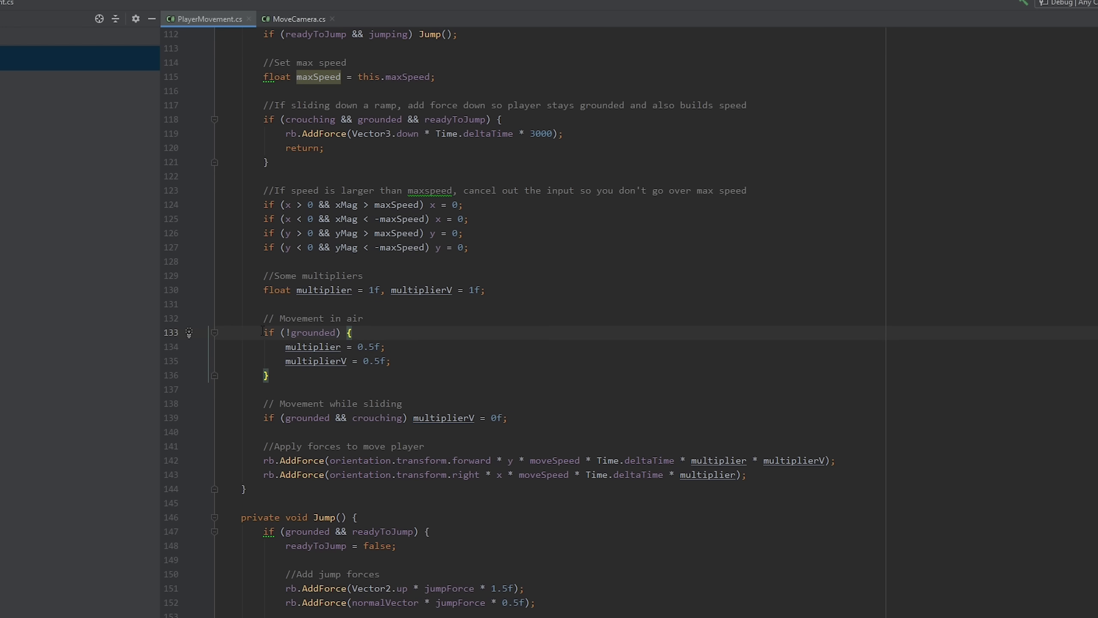
pyautogui.moveTo(263, 332); pyautogui.dragTo(391, 360)
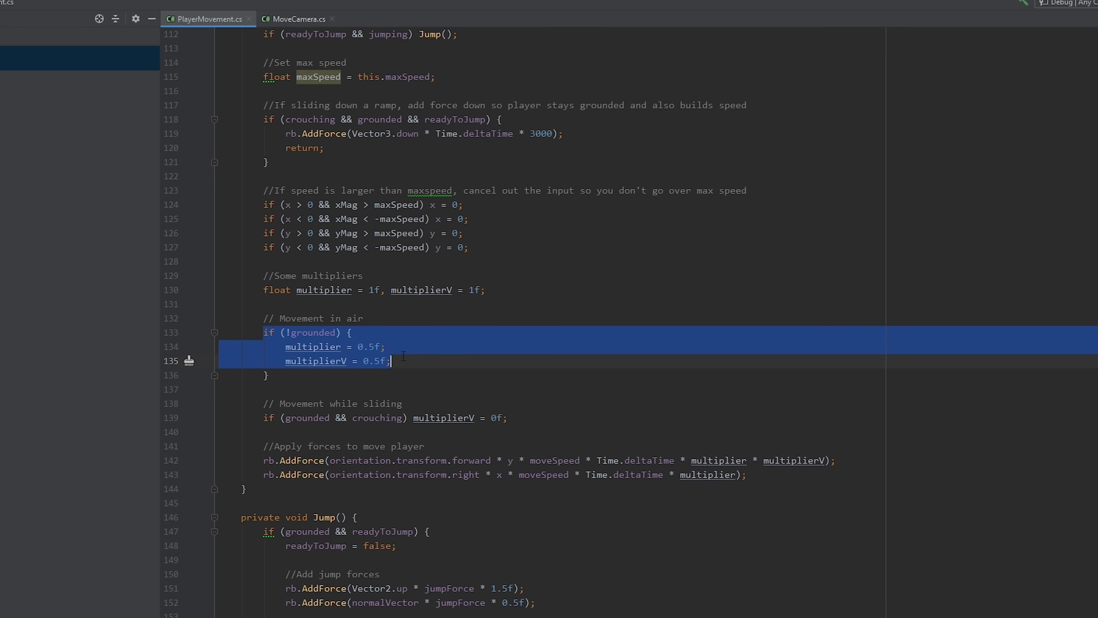
pyautogui.click(404, 346)
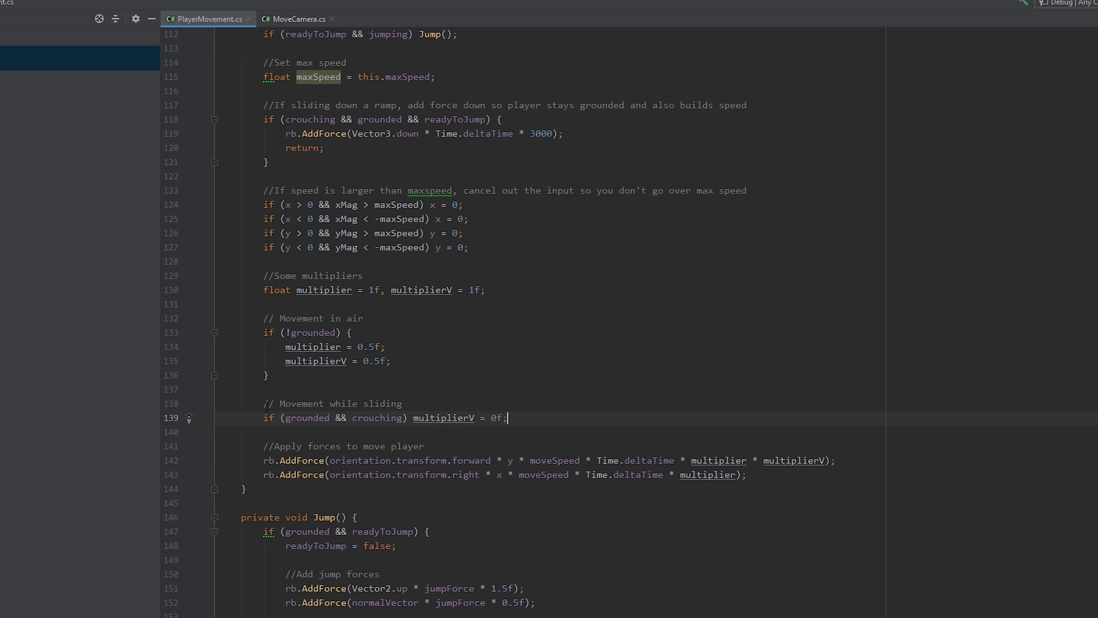
pyautogui.moveTo(263, 403)
pyautogui.mouseDown()
pyautogui.moveTo(460, 404)
pyautogui.moveTo(515, 418)
pyautogui.mouseUp()
pyautogui.click(533, 418)
pyautogui.scroll(-5, 247, 304)
pyautogui.moveTo(244, 305); pyautogui.dragTo(269, 531)
pyautogui.scroll(-4, 500, 334)
pyautogui.scroll(-1, 499, 335)
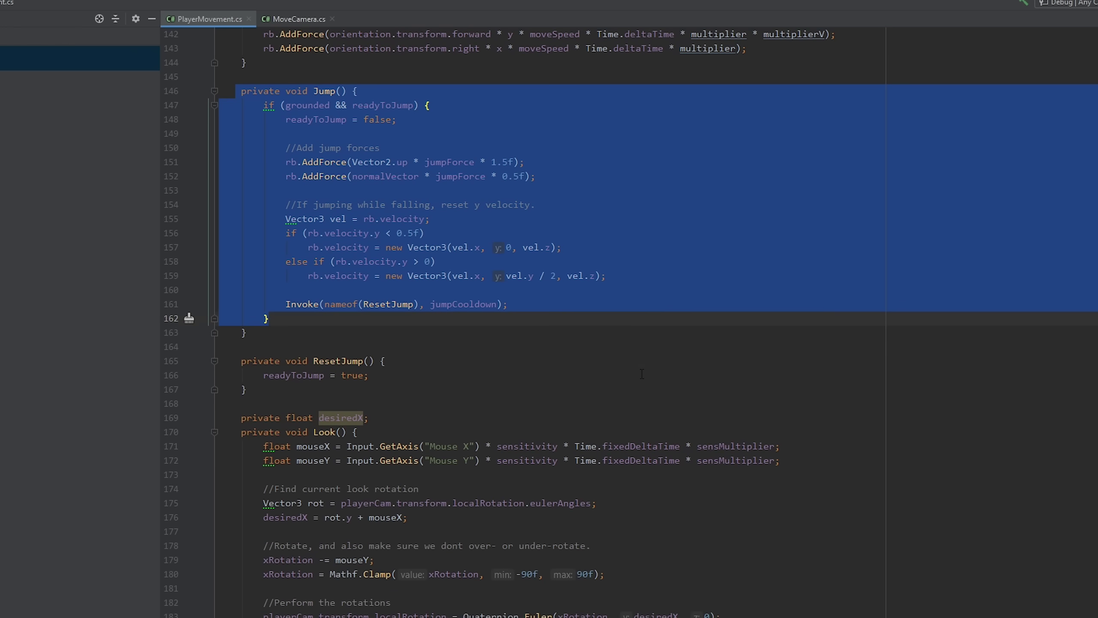
pyautogui.click(499, 334)
pyautogui.scroll(-2, 499, 334)
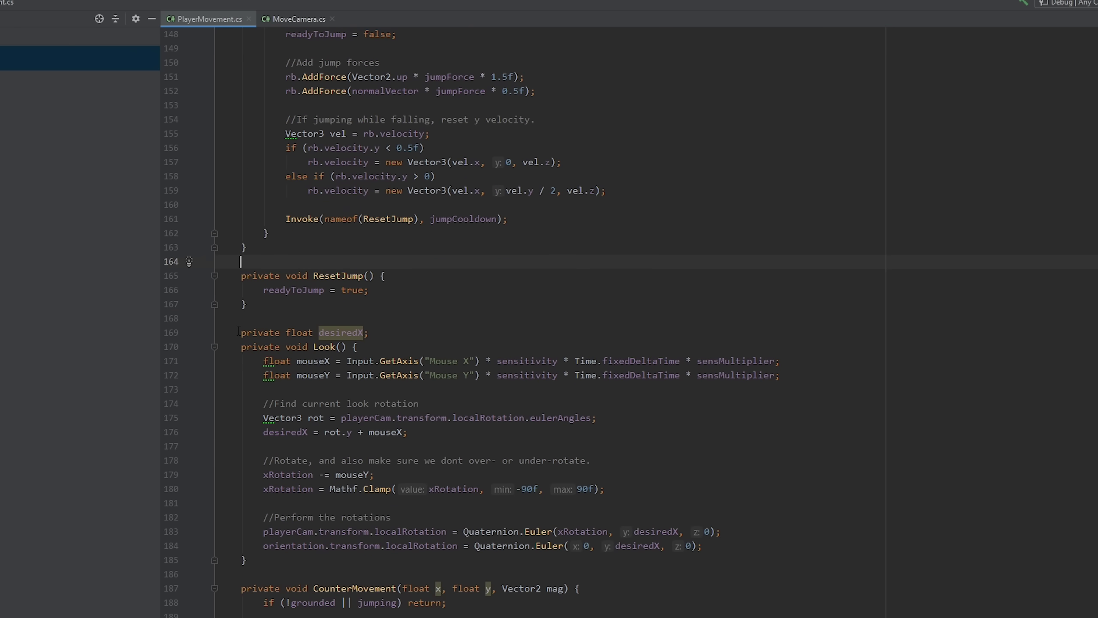
pyautogui.moveTo(242, 332)
pyautogui.mouseDown()
pyautogui.moveTo(241, 347)
pyautogui.moveTo(464, 546)
pyautogui.mouseUp()
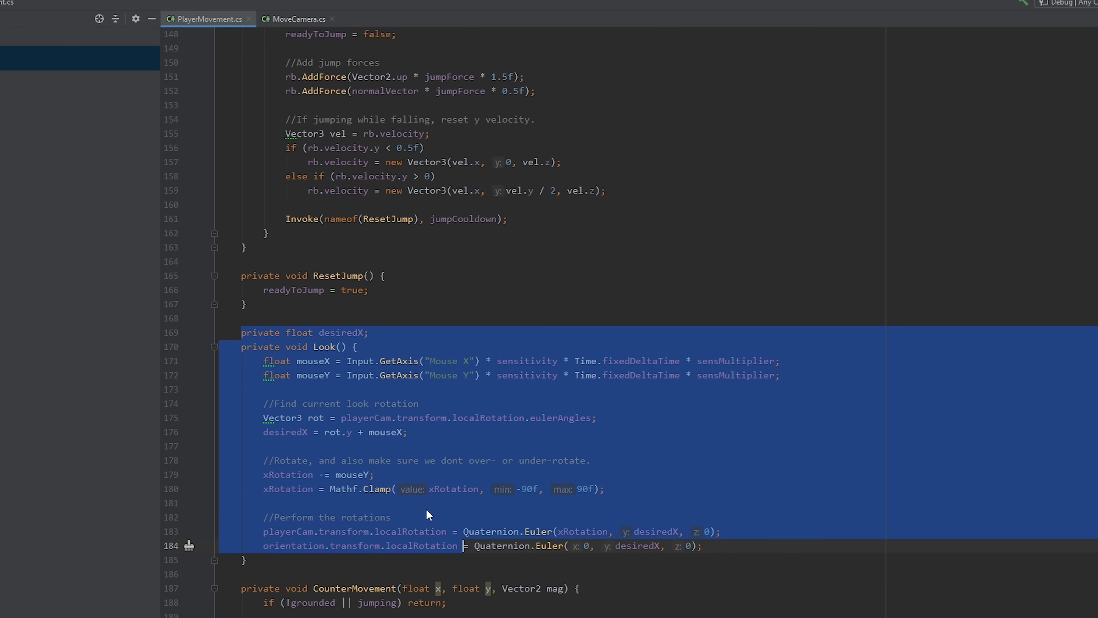
pyautogui.press('Down')
pyautogui.scroll(-4, 505, 367)
pyautogui.scroll(-3, 506, 367)
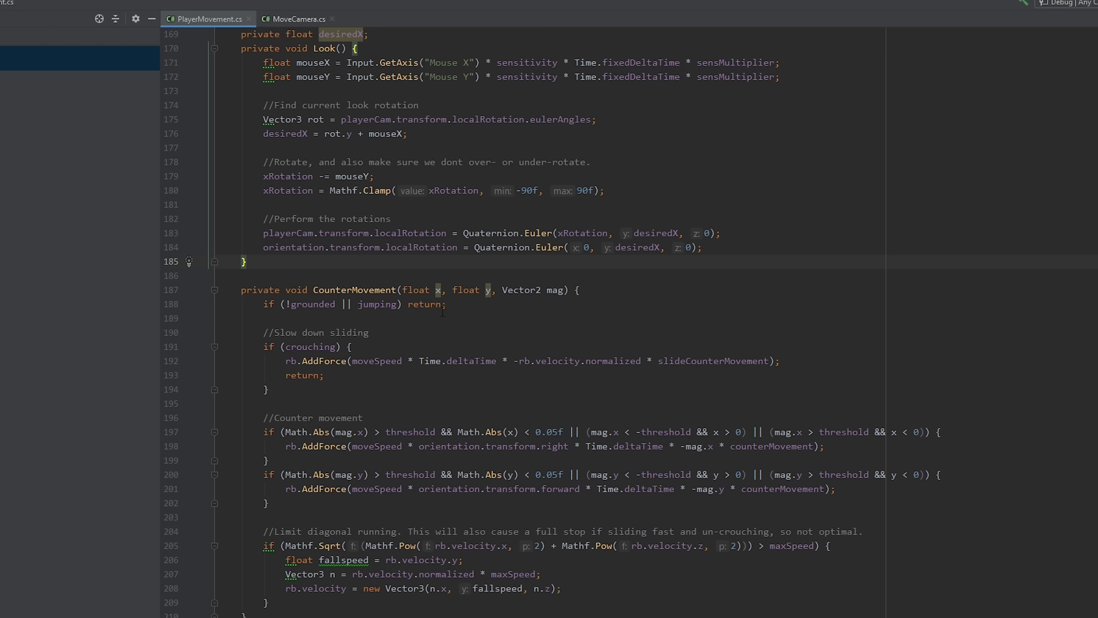
pyautogui.click(418, 417)
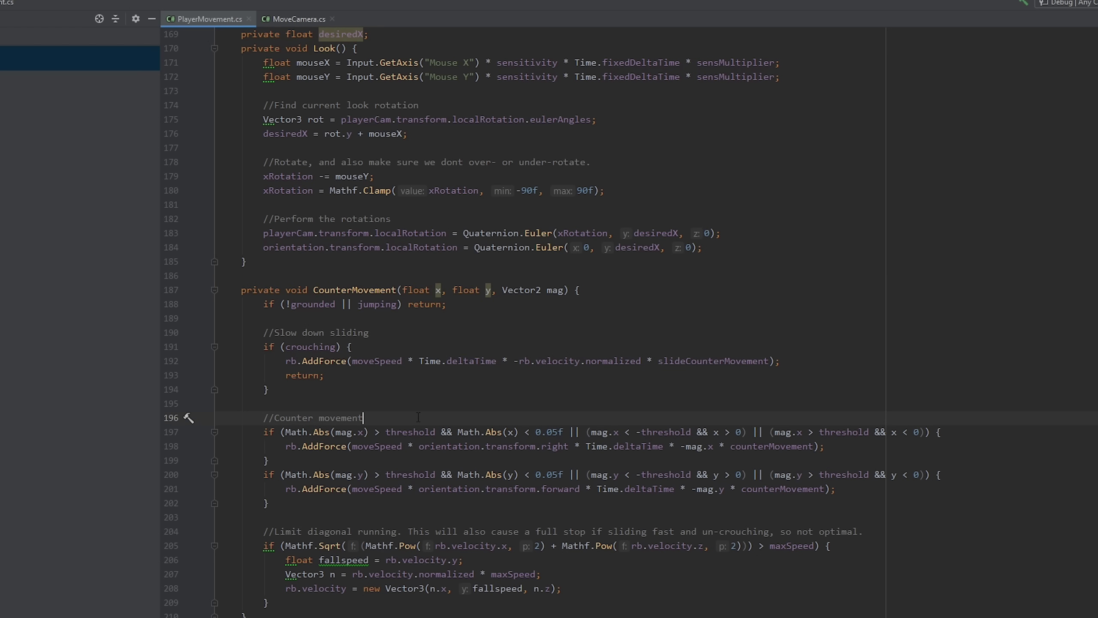
pyautogui.moveTo(263, 432); pyautogui.dragTo(541, 431)
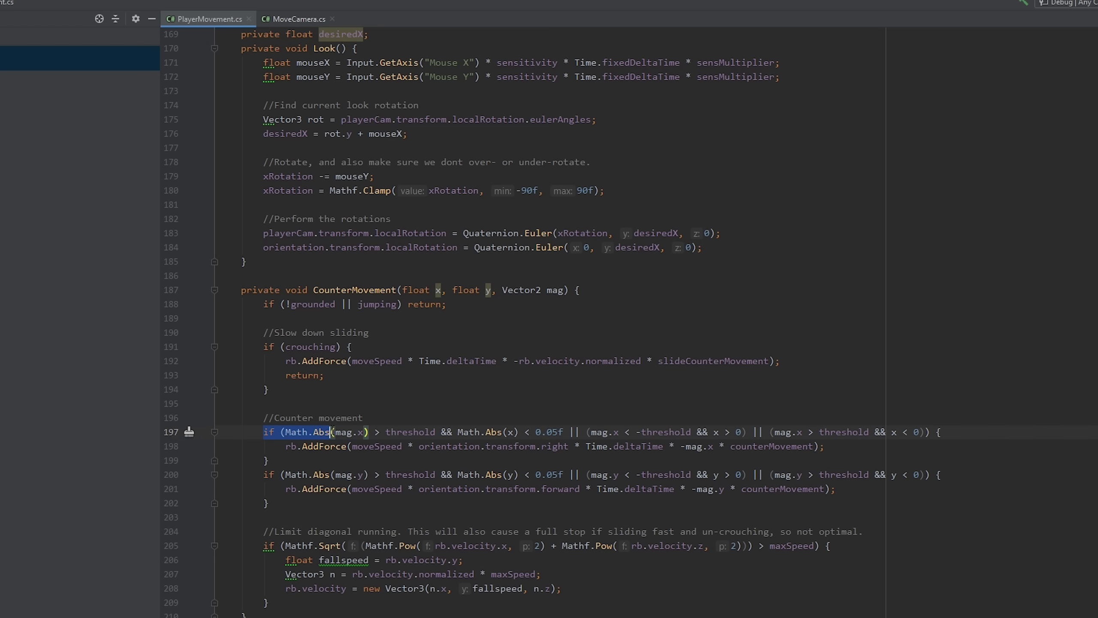
pyautogui.click(826, 446)
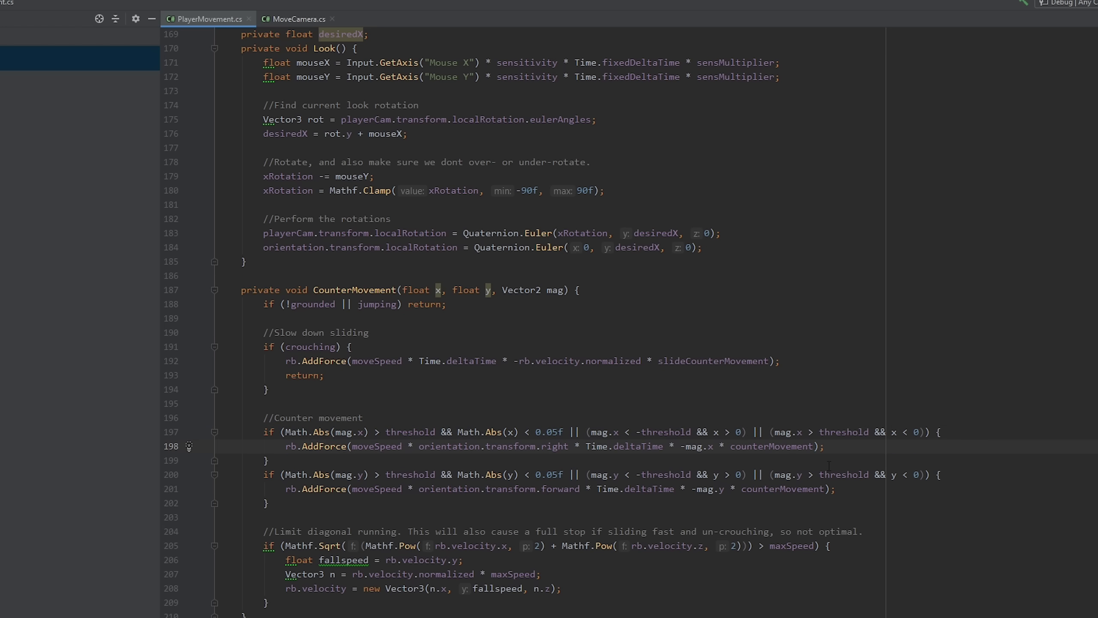
pyautogui.tripleClick(758, 446)
pyautogui.click(857, 452)
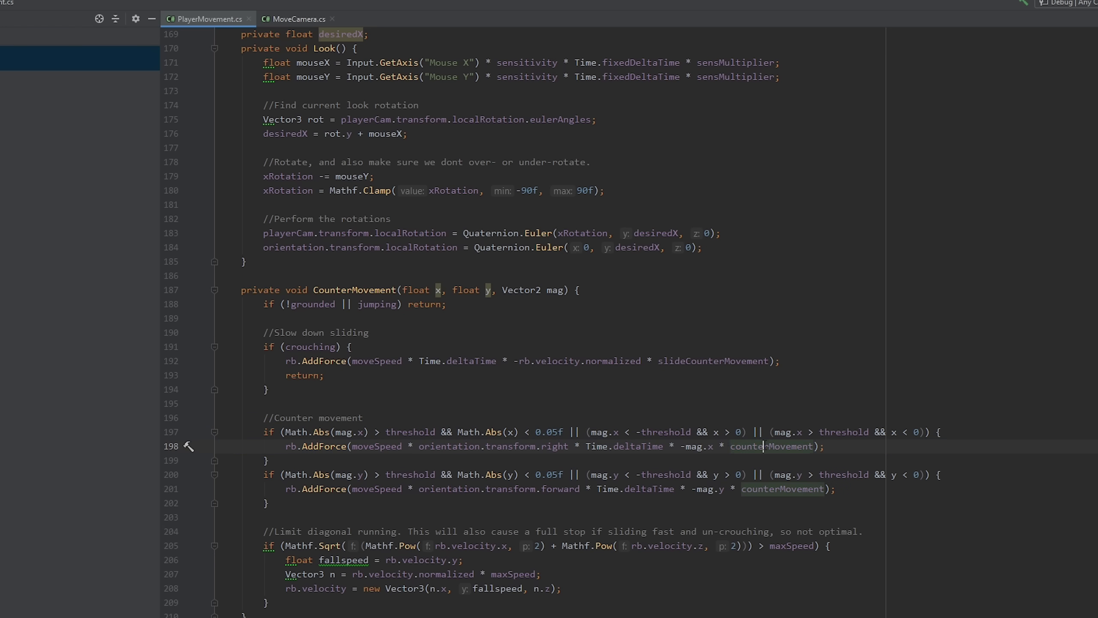
pyautogui.scroll(-3, 345, 391)
pyautogui.click(345, 392)
pyautogui.moveTo(264, 404); pyautogui.dragTo(864, 404)
pyautogui.press('Down')
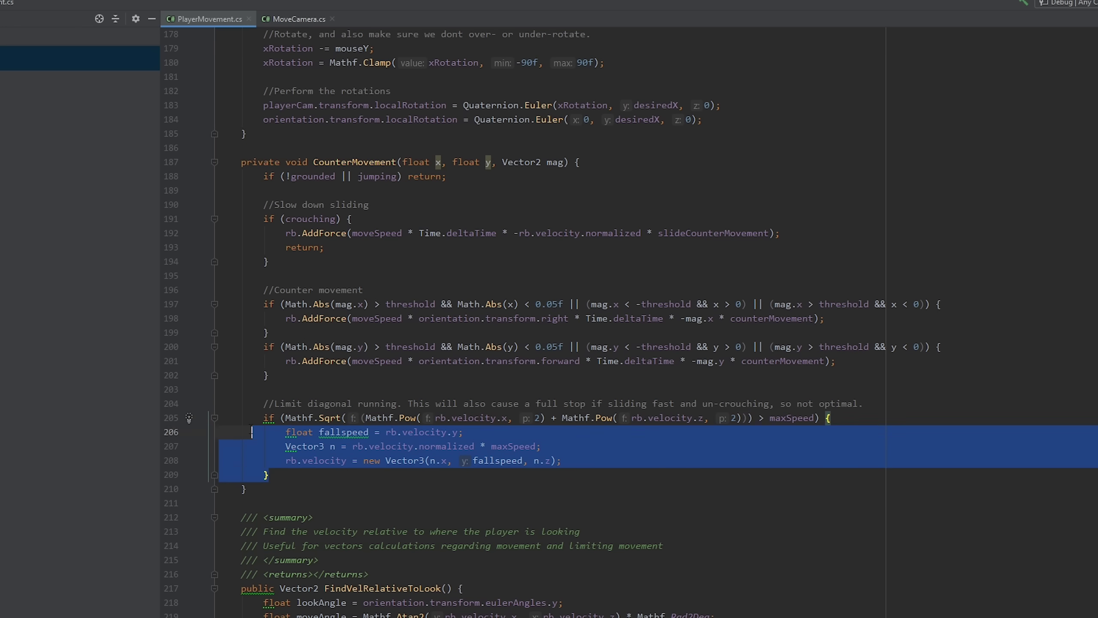
pyautogui.moveTo(333, 471); pyautogui.dragTo(220, 418)
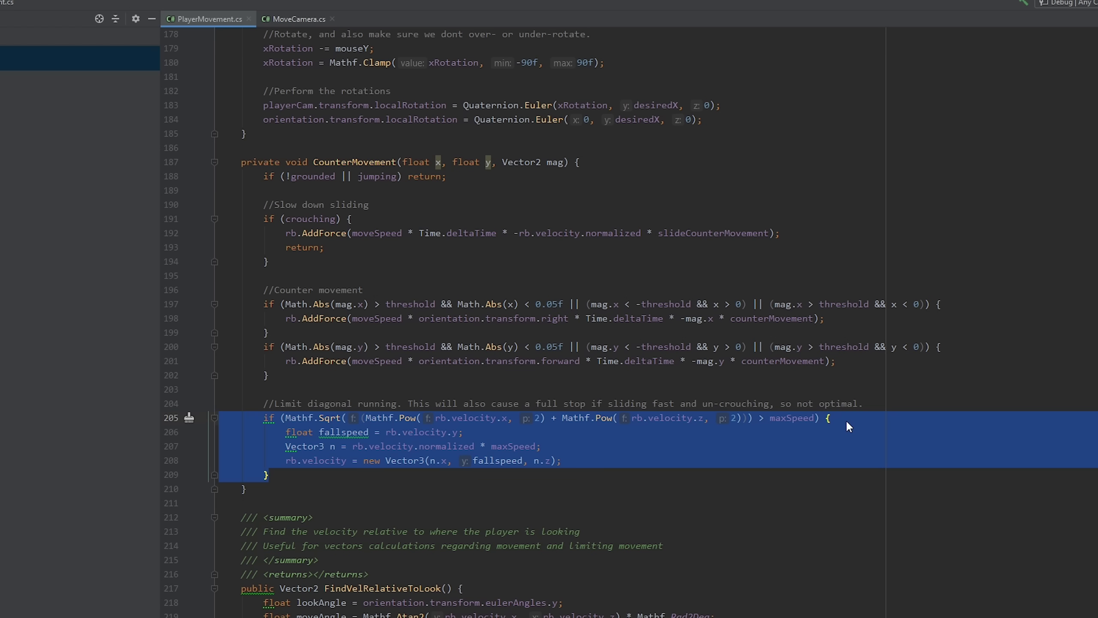
pyautogui.moveTo(269, 474); pyautogui.dragTo(220, 418)
pyautogui.click(392, 446)
pyautogui.scroll(-2, 622, 451)
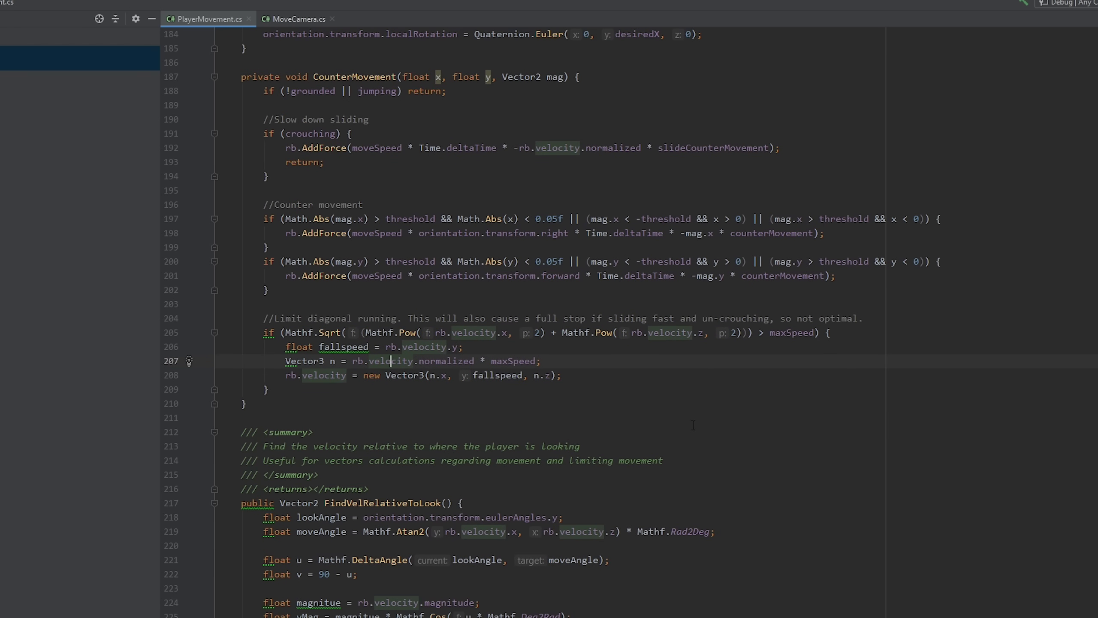
pyautogui.scroll(-2, 693, 424)
pyautogui.scroll(-2, 693, 424)
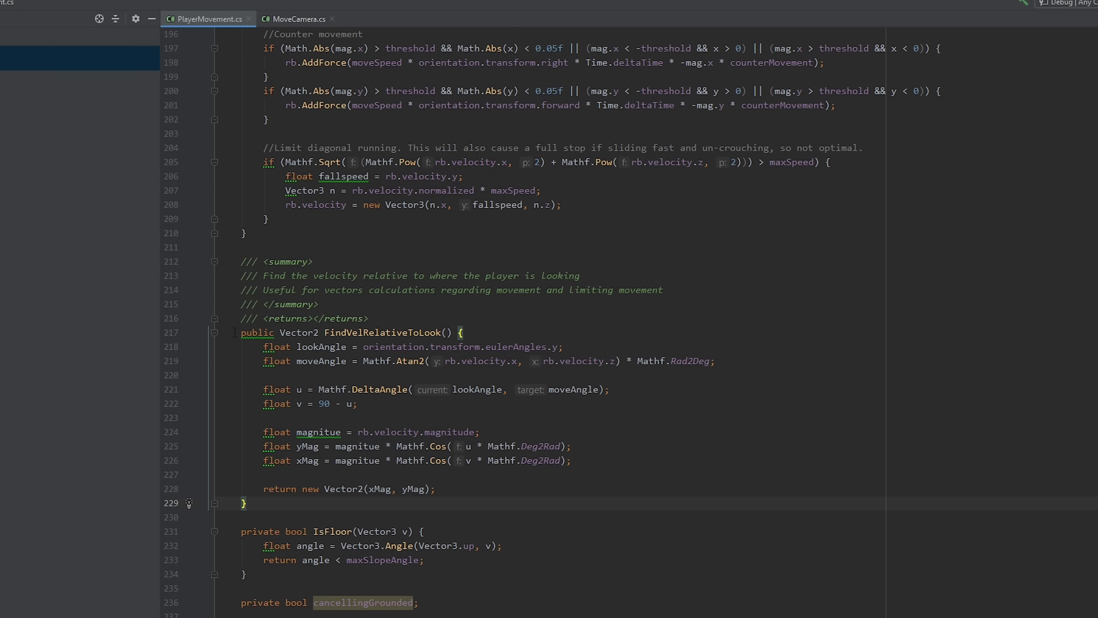
pyautogui.moveTo(241, 333)
pyautogui.mouseDown()
pyautogui.moveTo(429, 415)
pyautogui.moveTo(513, 498)
pyautogui.mouseUp()
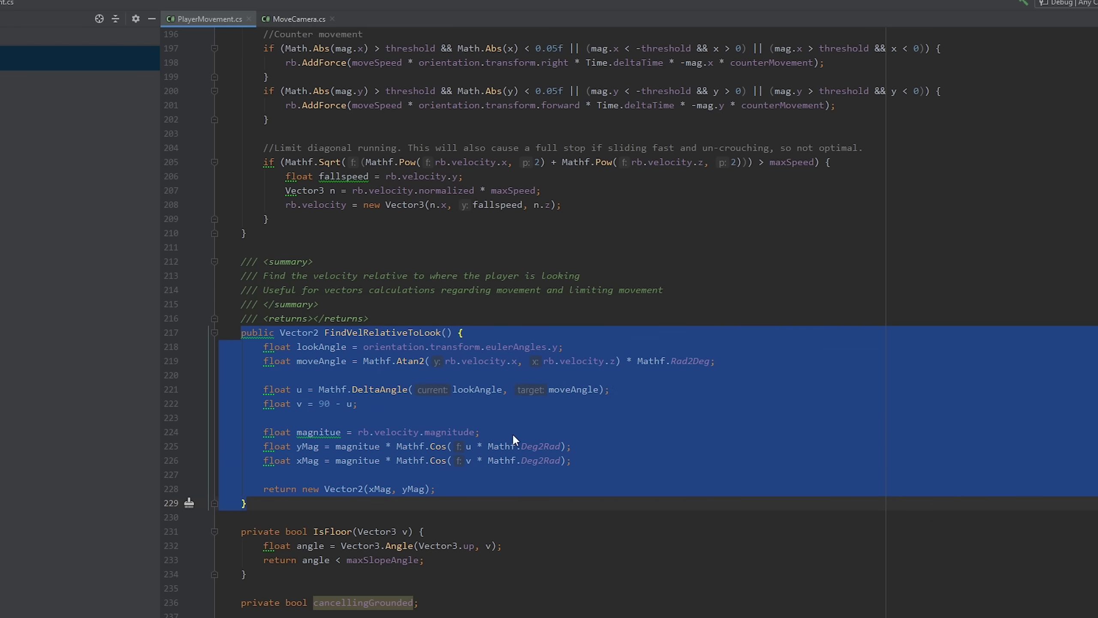
# Highlight FindVelRelativeToLook, IsFloor and the maxSlopeAngle variable in PlayerMovement.cs
pyautogui.click(486, 420)
pyautogui.scroll(-4, 588, 402)
pyautogui.moveTo(219, 361); pyautogui.dragTo(219, 404)
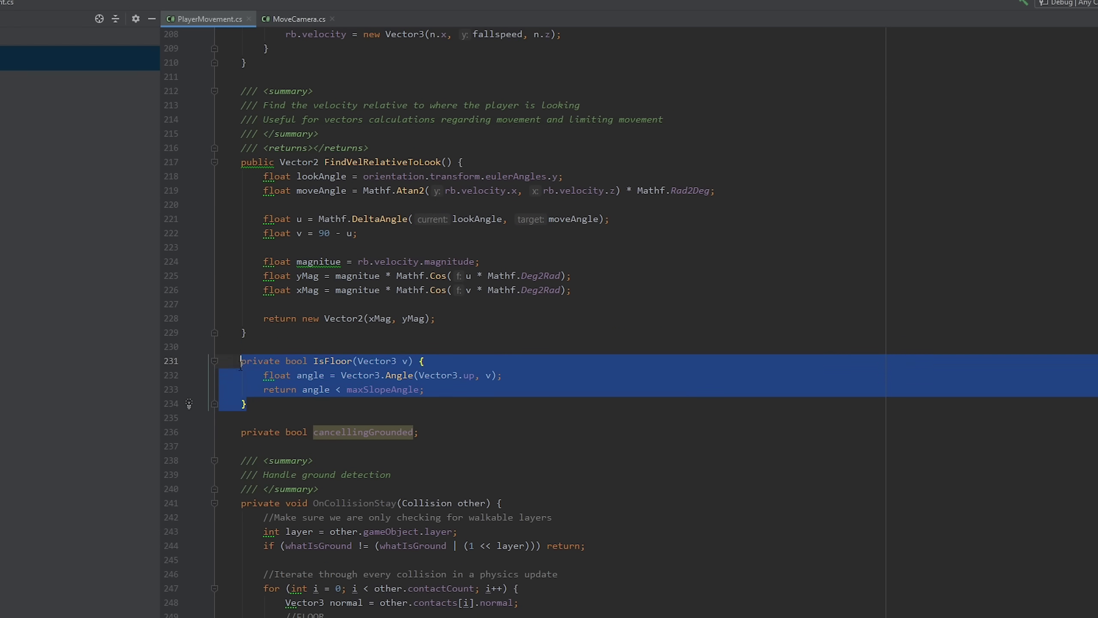
pyautogui.click(431, 403)
pyautogui.doubleClick(386, 386)
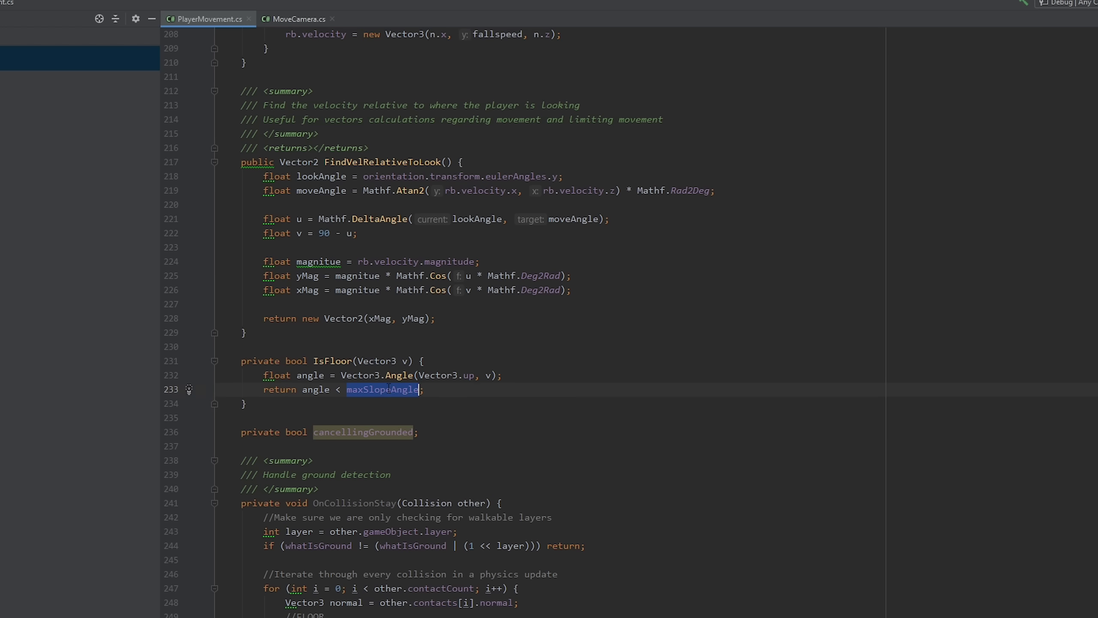
pyautogui.click(442, 393)
pyautogui.scroll(-4, 559, 544)
# Highlight the OnCollisionStay ground detection code, then move the player backward in Unity
pyautogui.moveTo(235, 266); pyautogui.dragTo(258, 616)
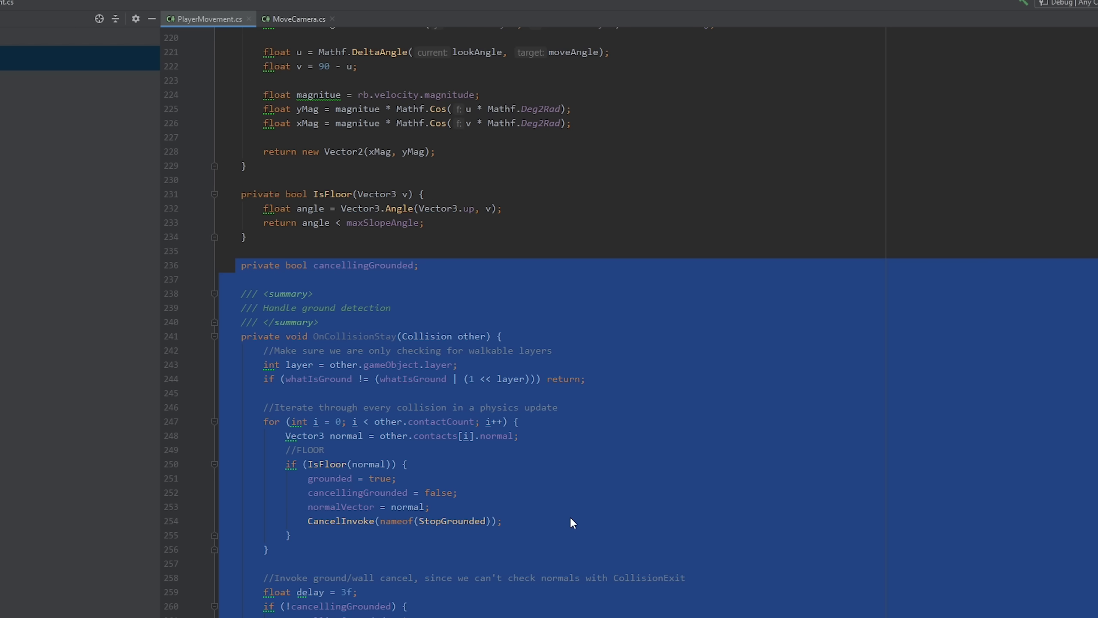
pyautogui.click(607, 498)
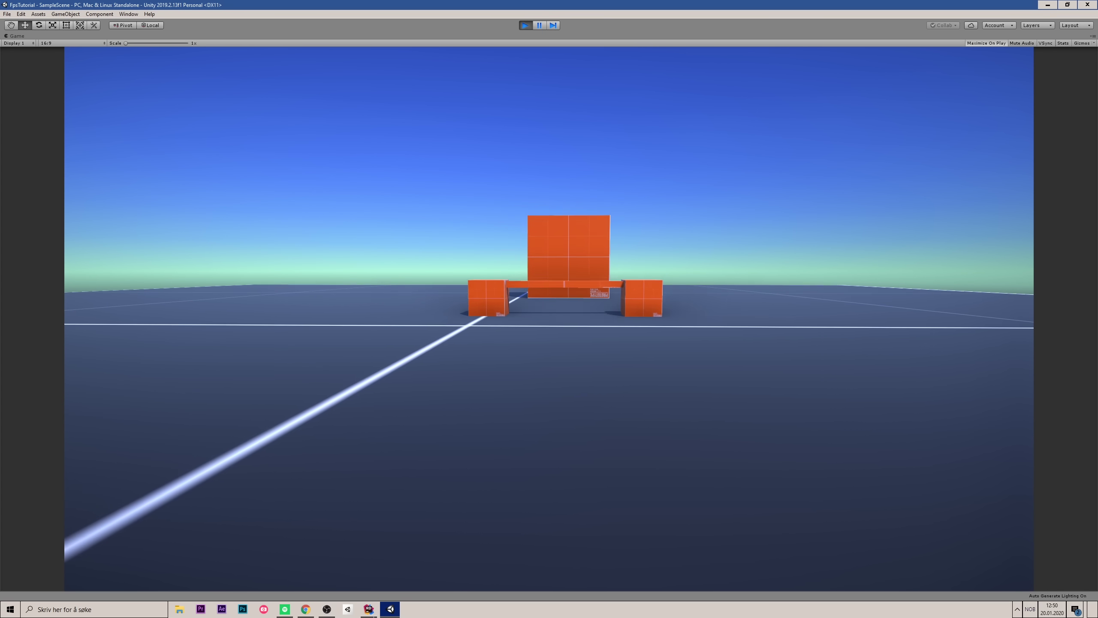
pyautogui.press('s')
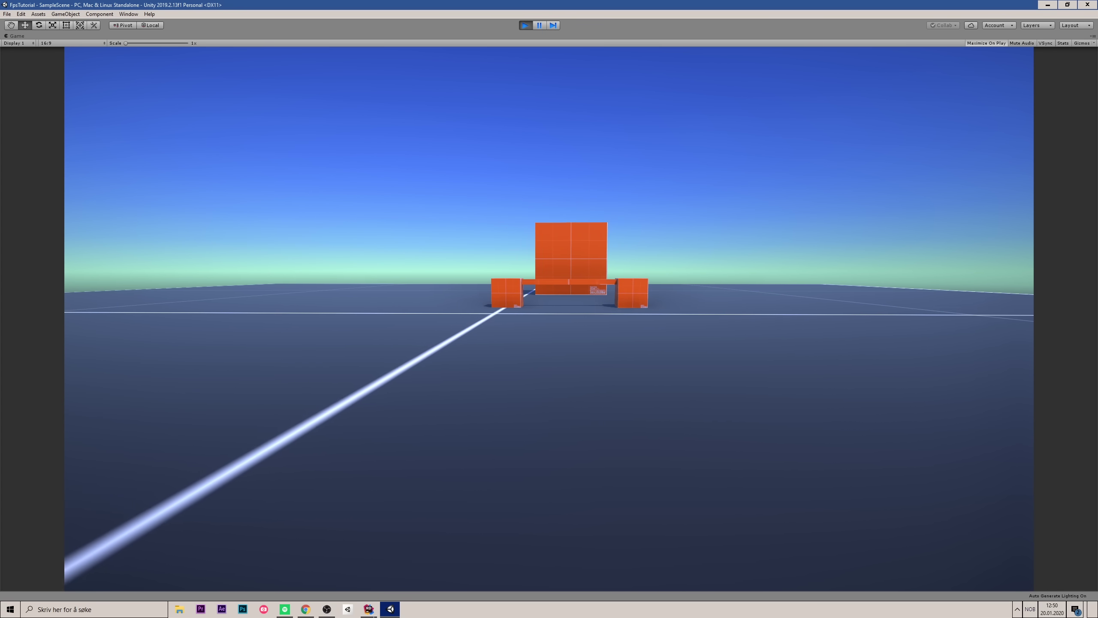